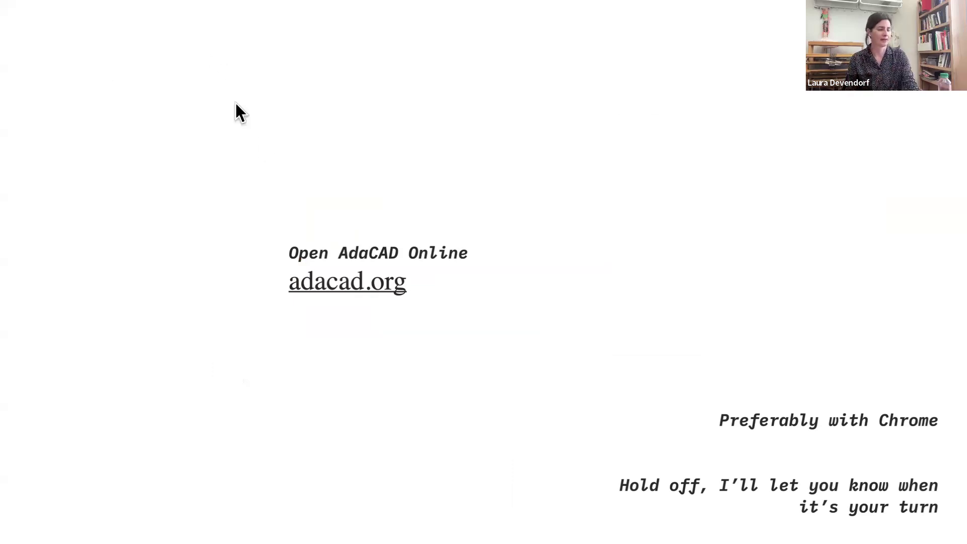
# End the slide presentation, close the Workshop2 window and switch to the Chrome window showing AdaCAD
pyautogui.press('Escape')
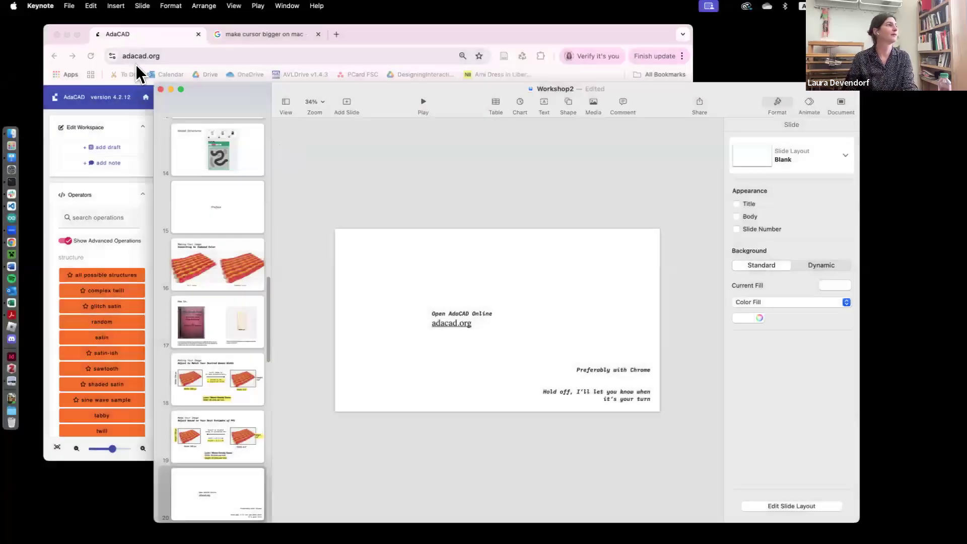
pyautogui.click(161, 89)
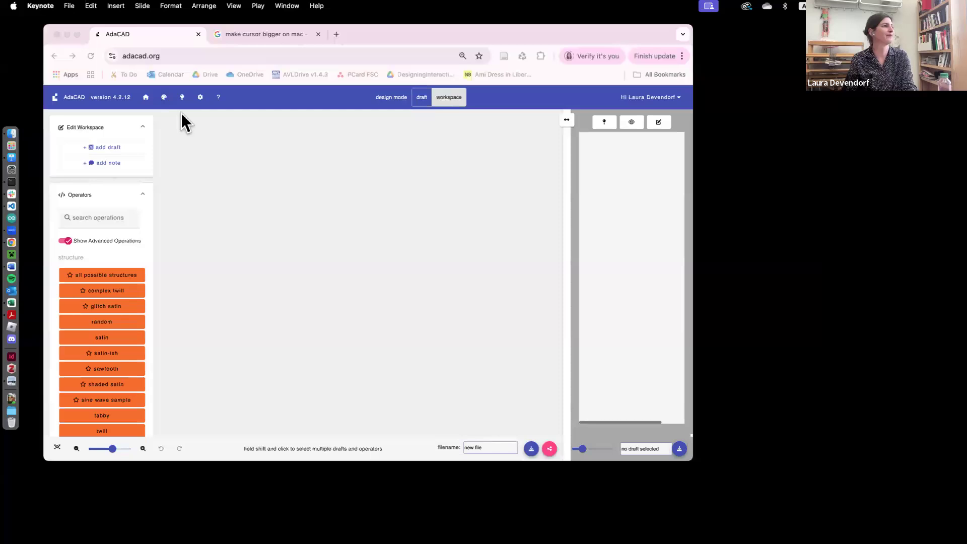
pyautogui.click(406, 43)
pyautogui.click(351, 44)
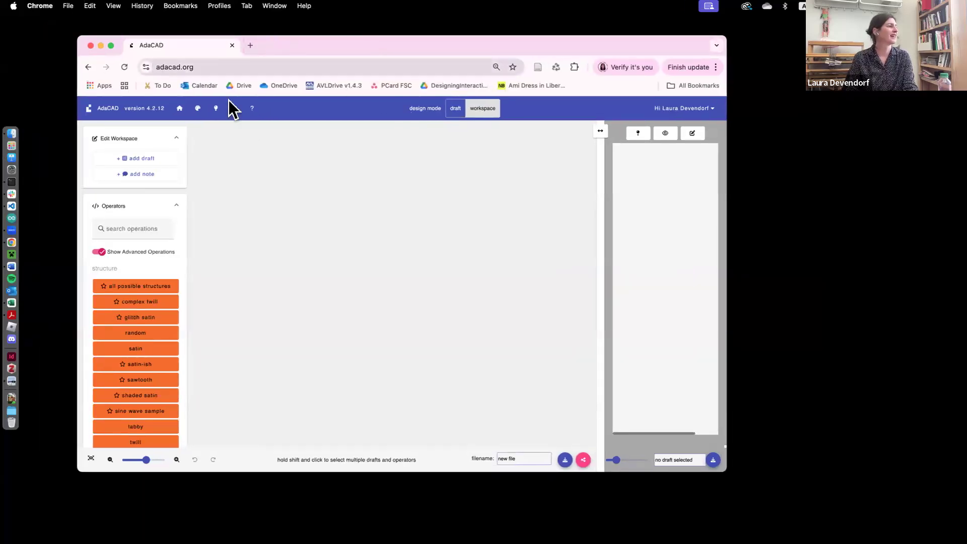
# Load adacad.org in the browser and make the browser window full screen
pyautogui.click(152, 85)
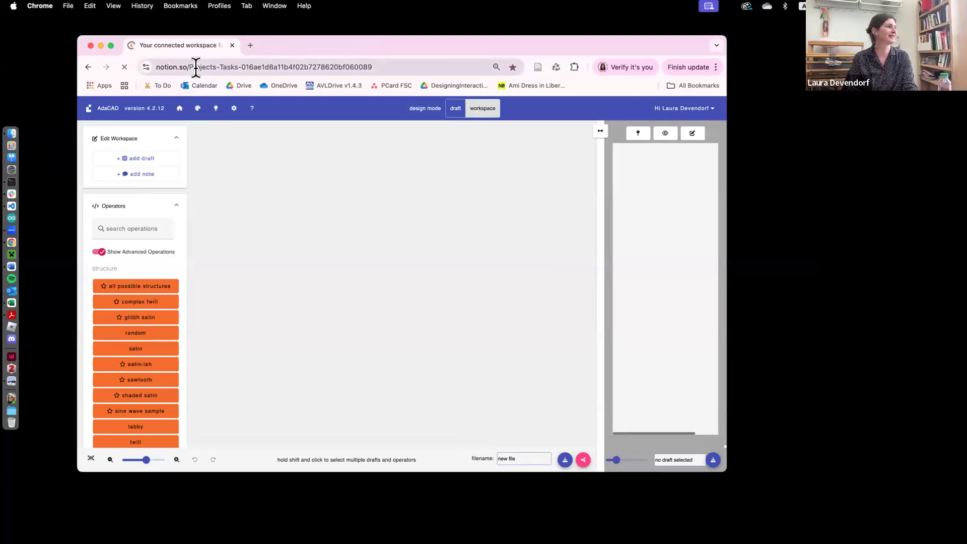
pyautogui.click(196, 67)
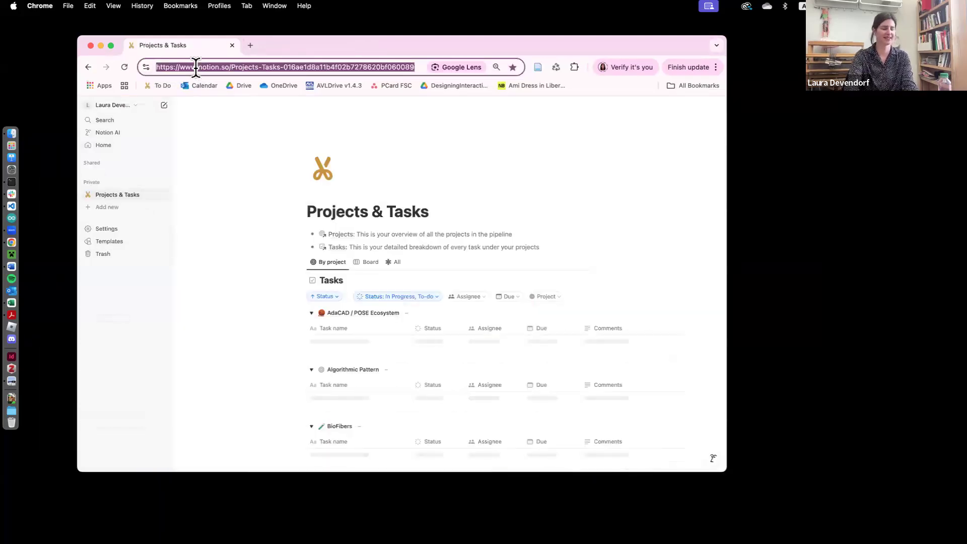
pyautogui.write('adacad.')
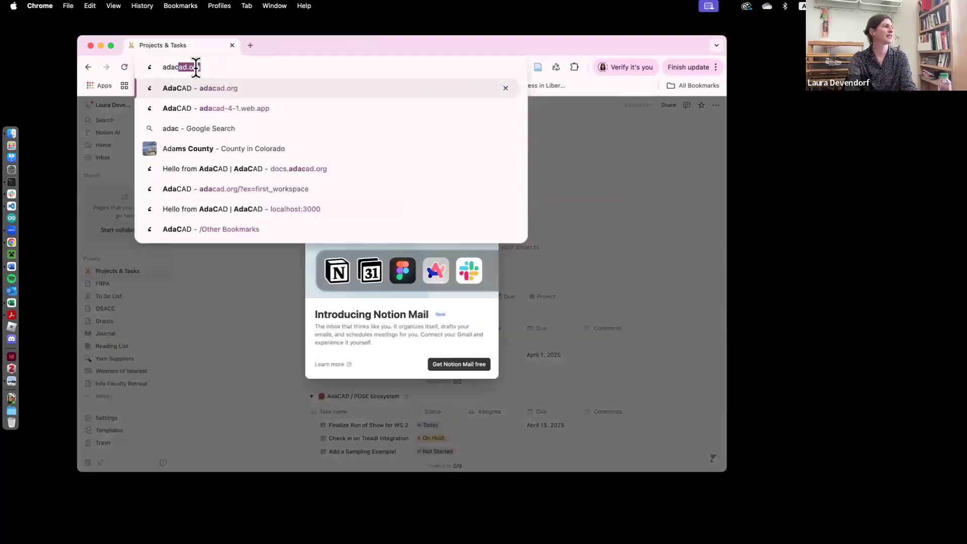
pyautogui.write('org')
pyautogui.press('Return')
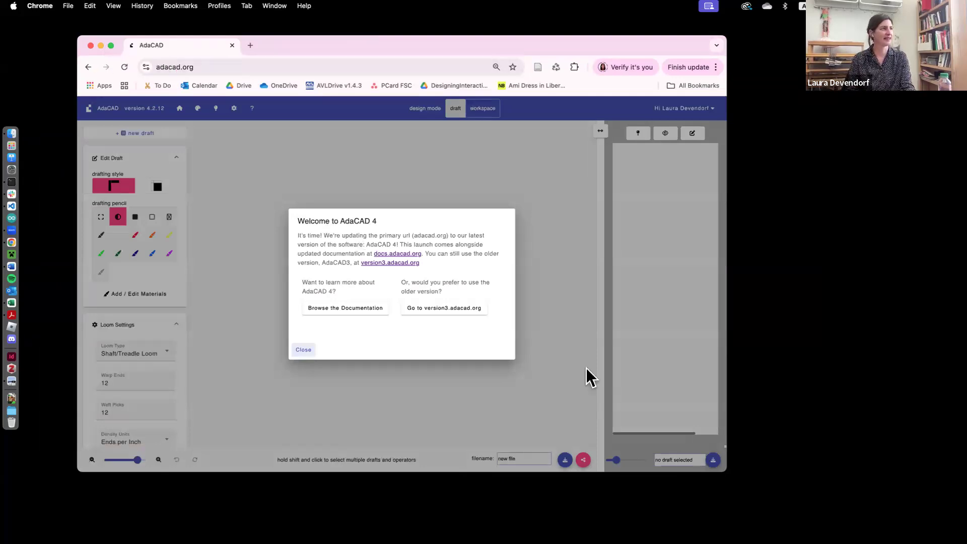
pyautogui.click(111, 46)
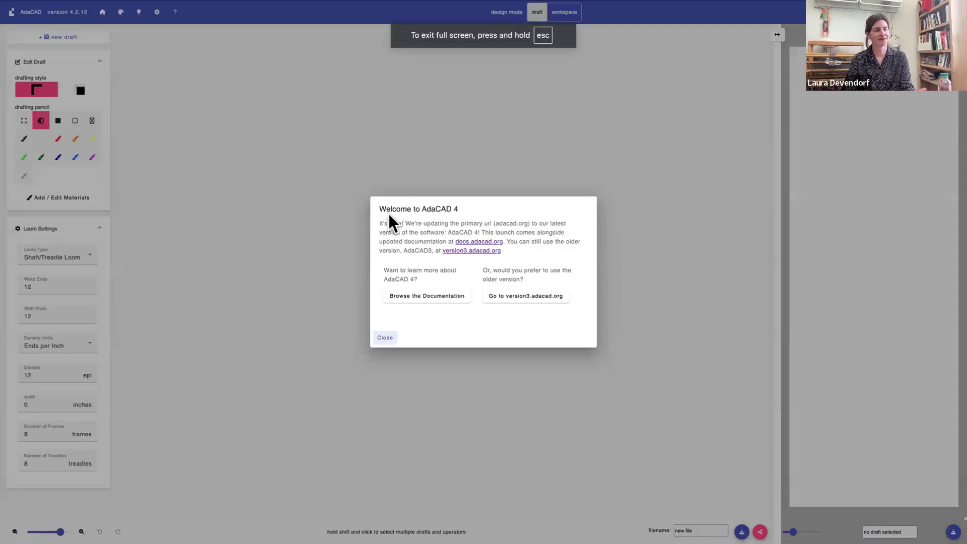
# Dismiss the AdaCAD 4 welcome message and switch the design mode to workspace
pyautogui.click(385, 338)
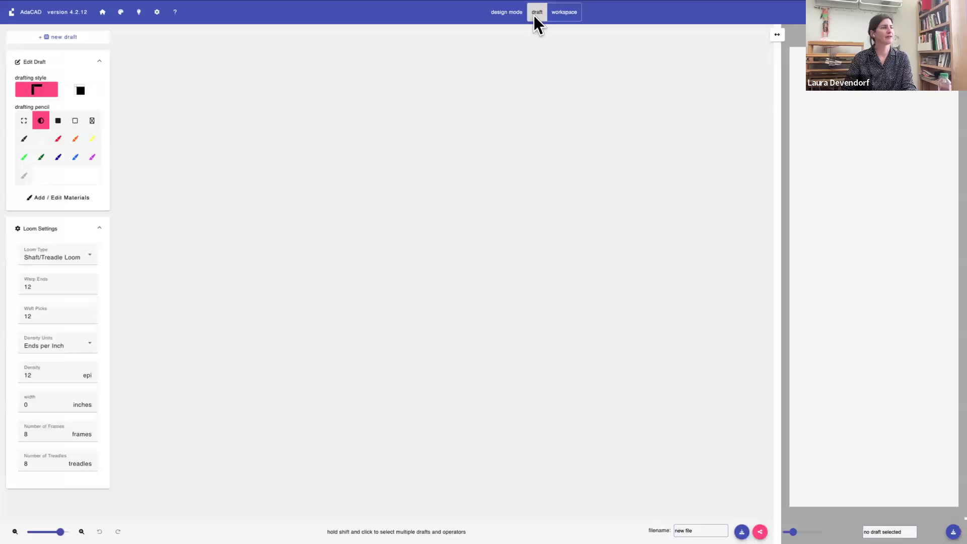
pyautogui.click(563, 13)
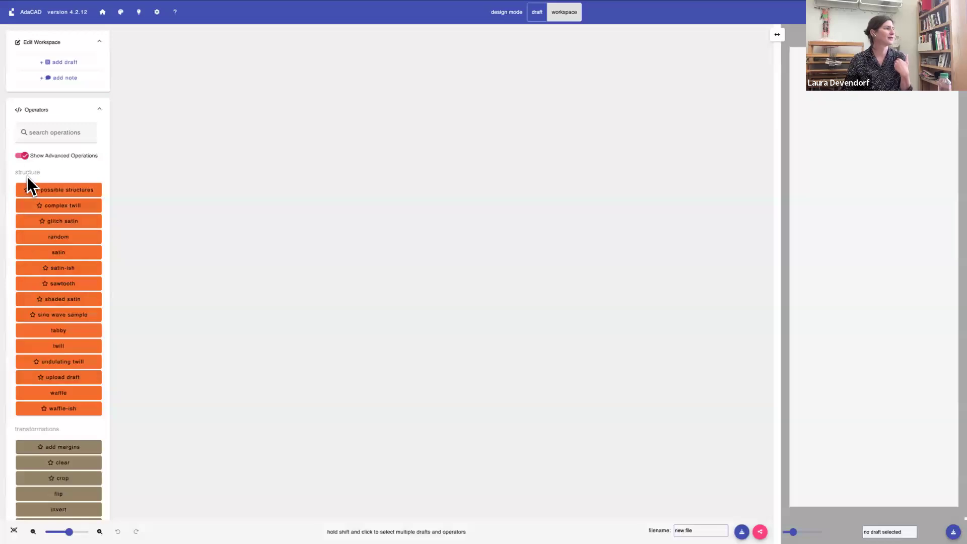
# Hide the advanced operations in the operator list and show them again
pyautogui.click(25, 157)
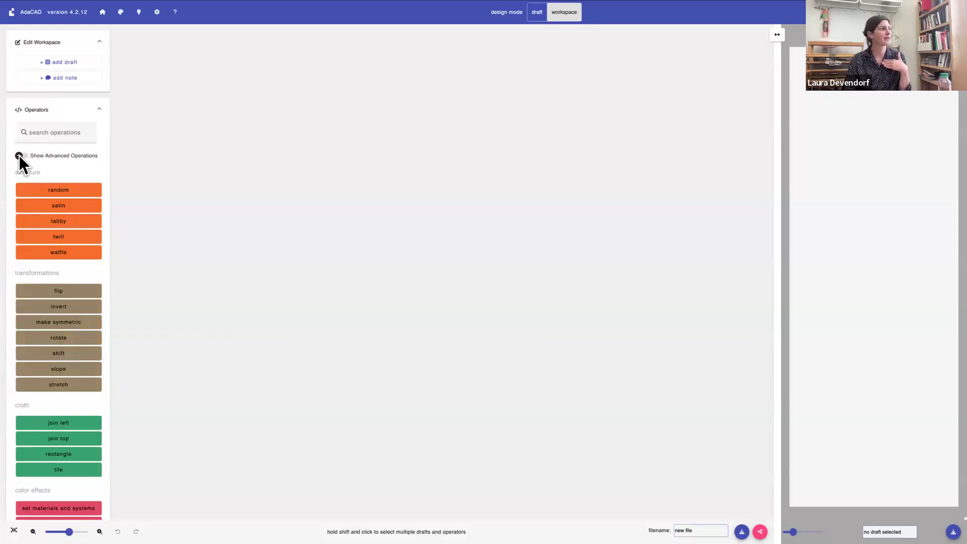
pyautogui.click(19, 155)
pyautogui.click(19, 155)
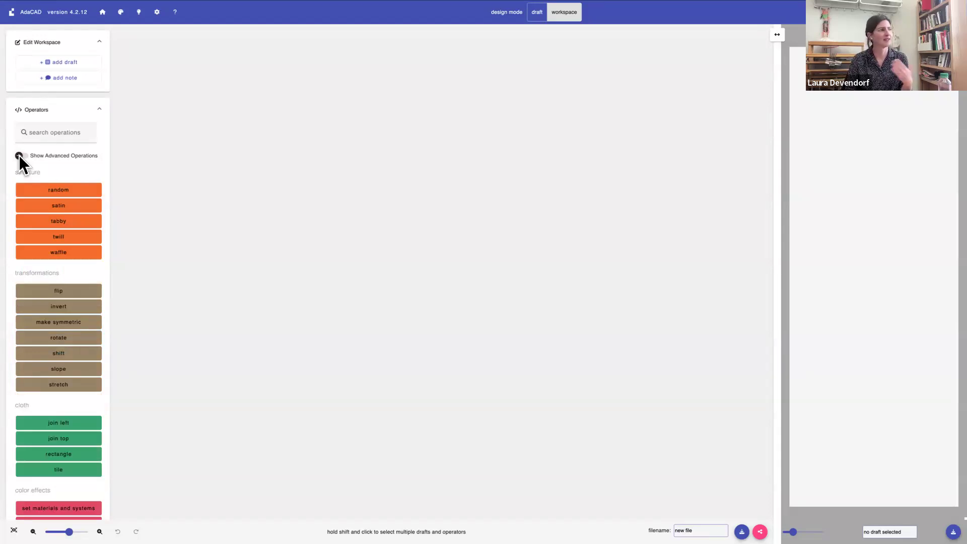
pyautogui.click(19, 155)
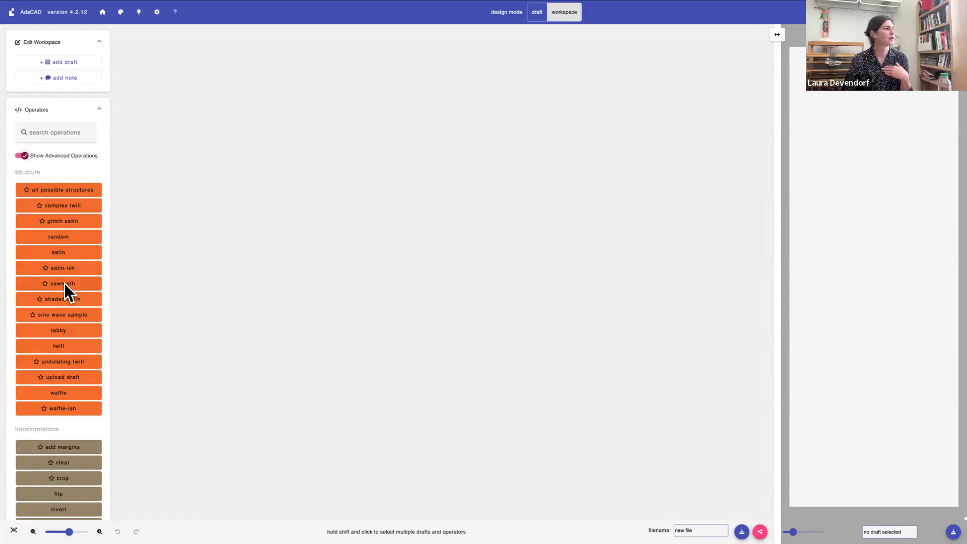
# Add an image map operation from the cloth category to the workspace
pyautogui.scroll(-5, 65, 284)
pyautogui.scroll(-6, 64, 283)
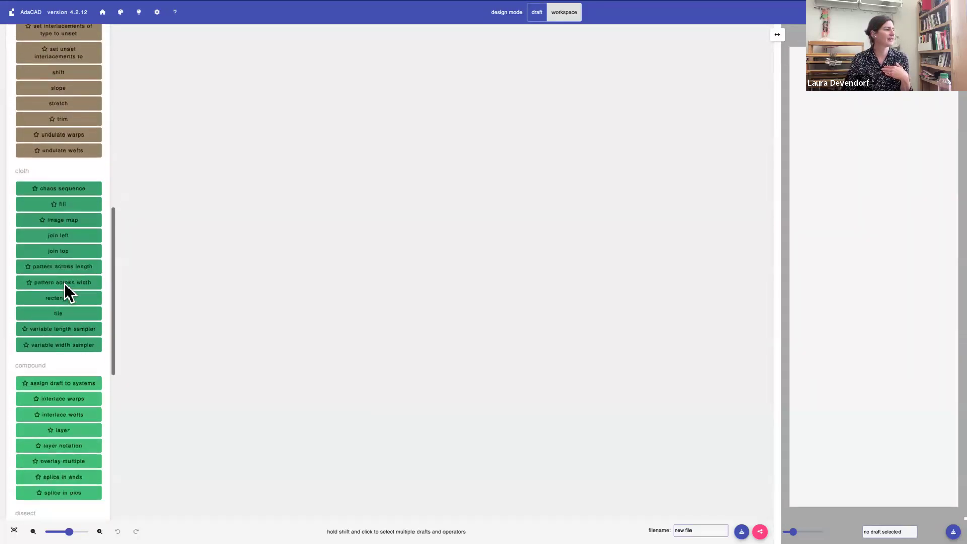
pyautogui.scroll(-2, 65, 283)
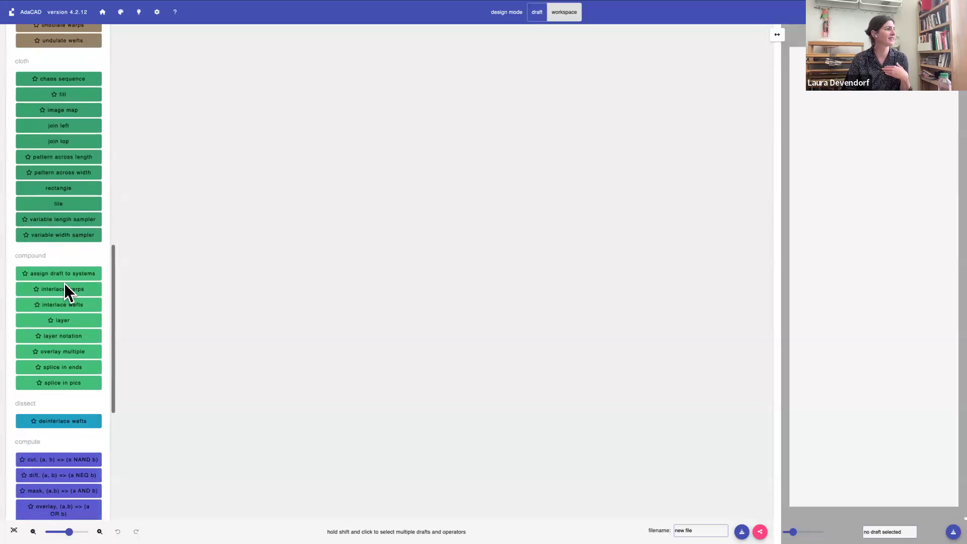
pyautogui.scroll(-2, 65, 283)
pyautogui.scroll(4, 65, 284)
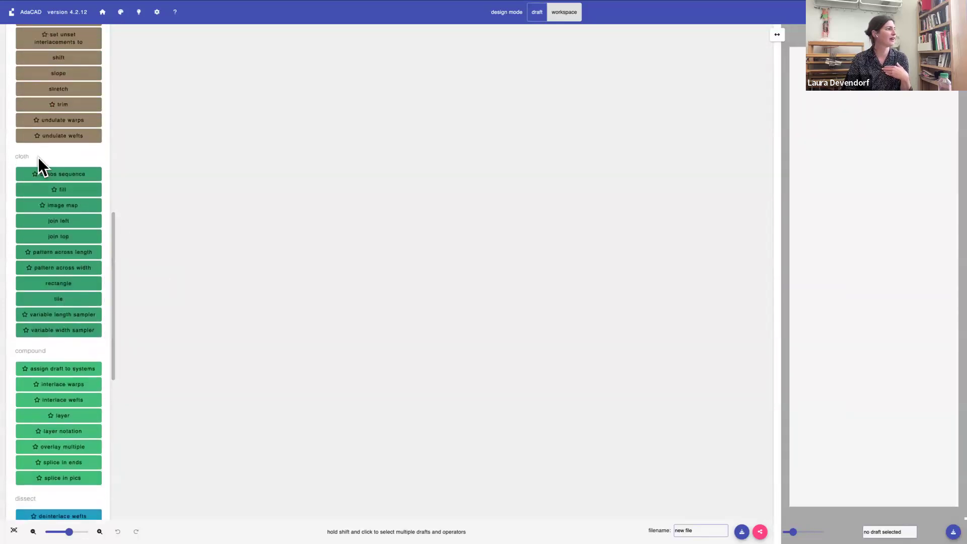
pyautogui.click(55, 204)
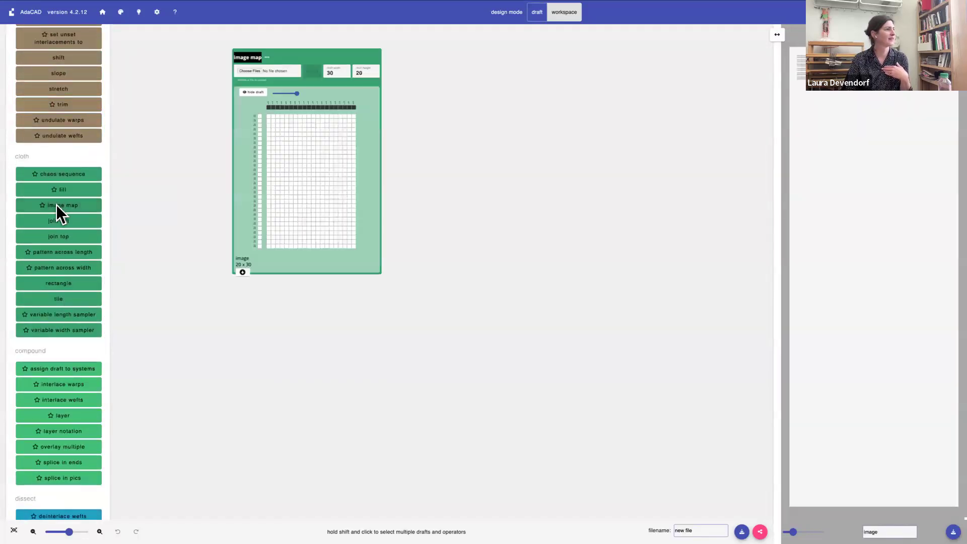
# Search the operators for "image" and add a second image map operation to the workspace
pyautogui.scroll(1, 50, 194)
pyautogui.scroll(10, 50, 194)
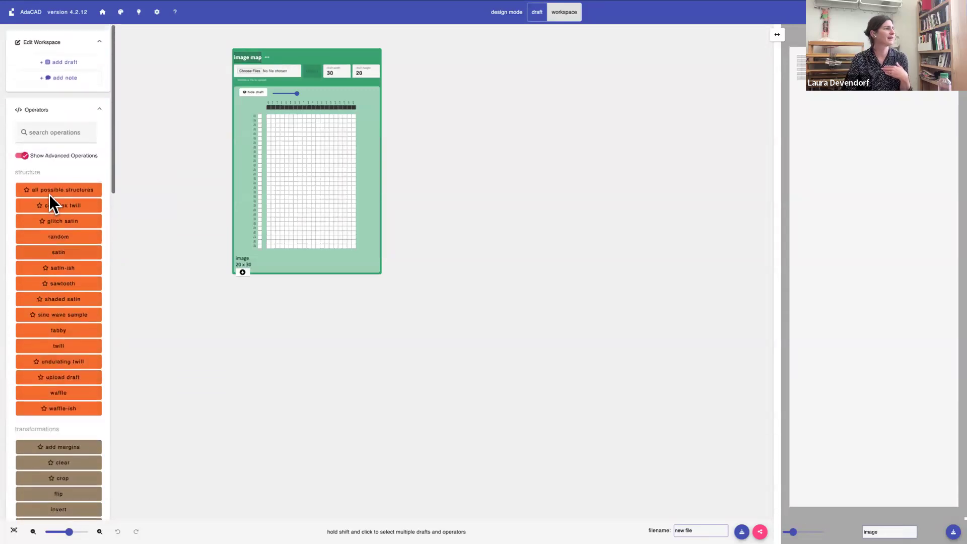
pyautogui.click(44, 131)
pyautogui.write('image')
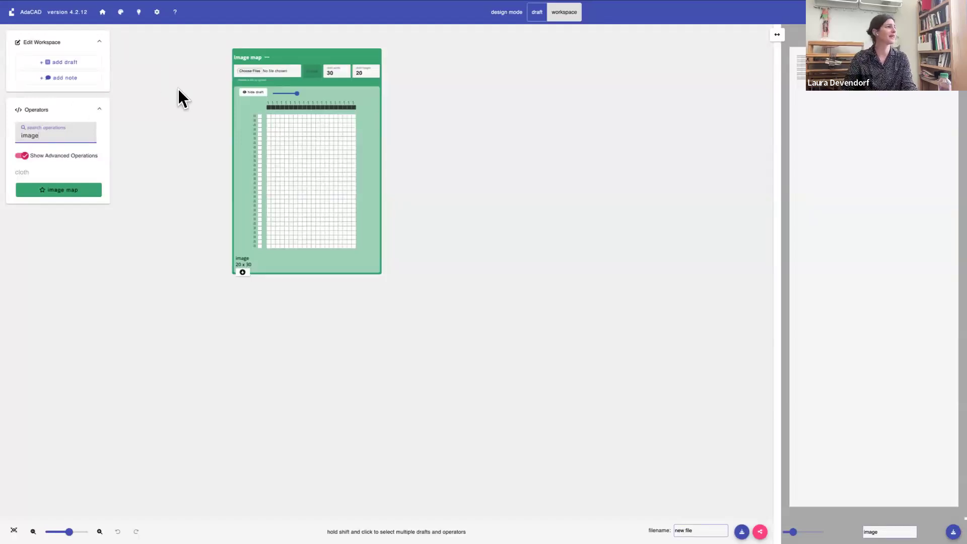
pyautogui.click(59, 191)
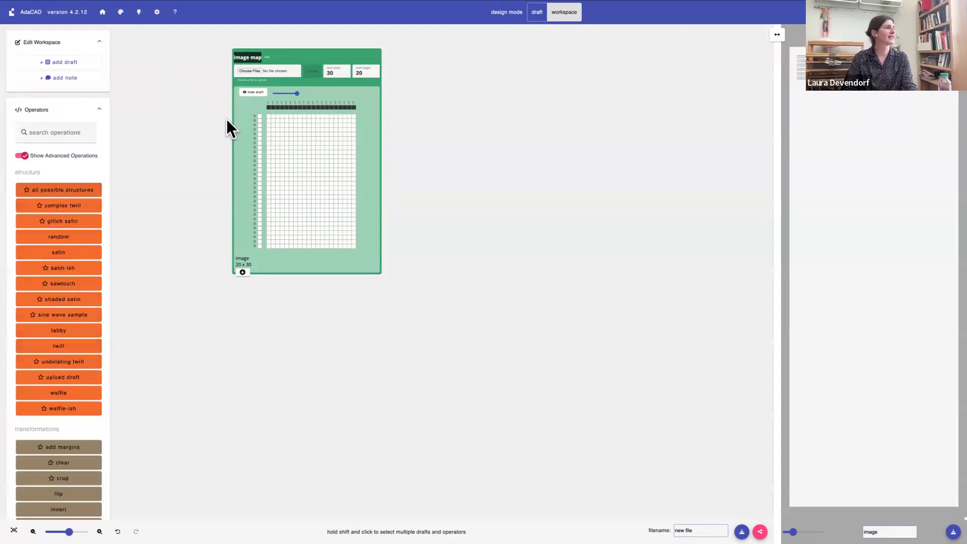
# Move the second image map operation off the first one and delete it
pyautogui.moveTo(250, 53); pyautogui.dragTo(484, 77)
pyautogui.click(487, 72)
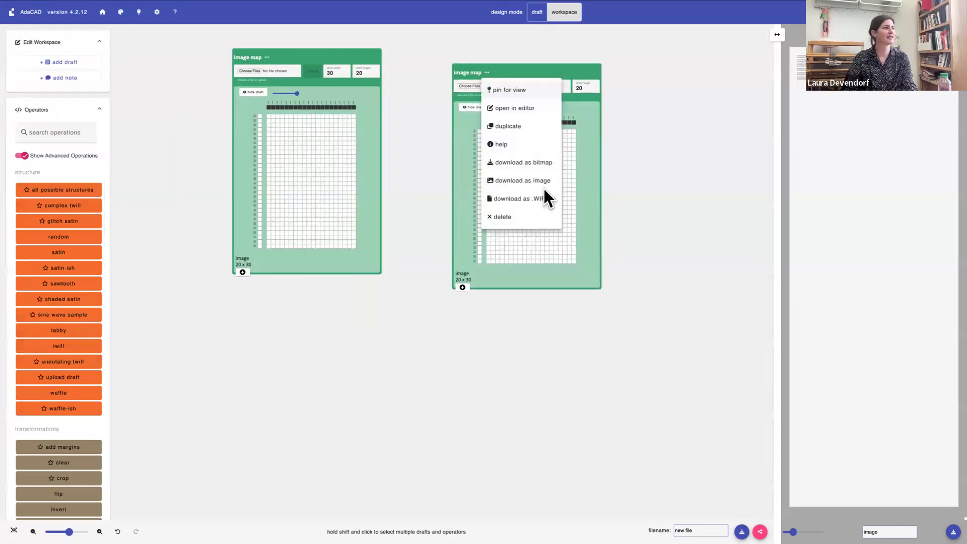
pyautogui.click(527, 216)
# Move the remaining image map operation toward the middle of the workspace
pyautogui.moveTo(328, 103); pyautogui.dragTo(431, 184)
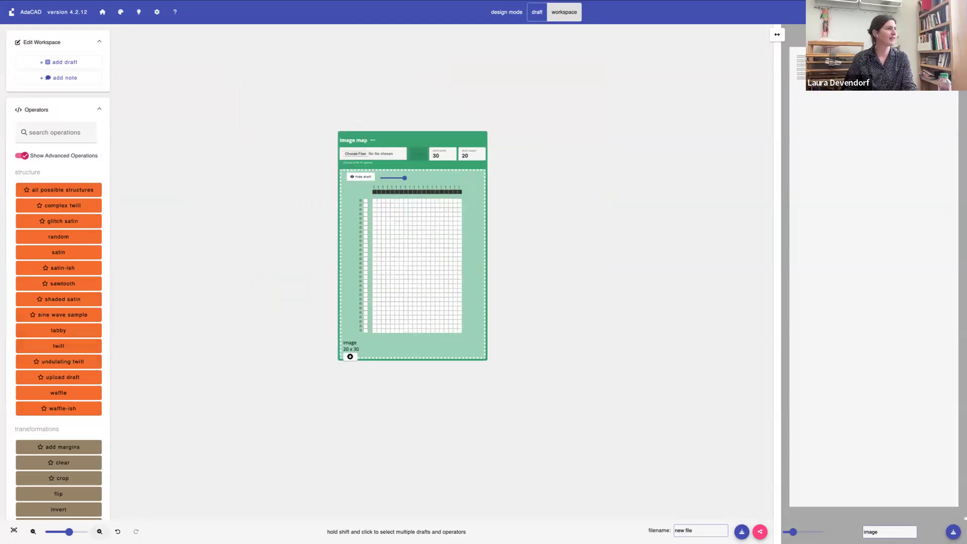
pyautogui.click(99, 532)
pyautogui.click(100, 532)
pyautogui.click(99, 532)
pyautogui.scroll(-1, 573, 251)
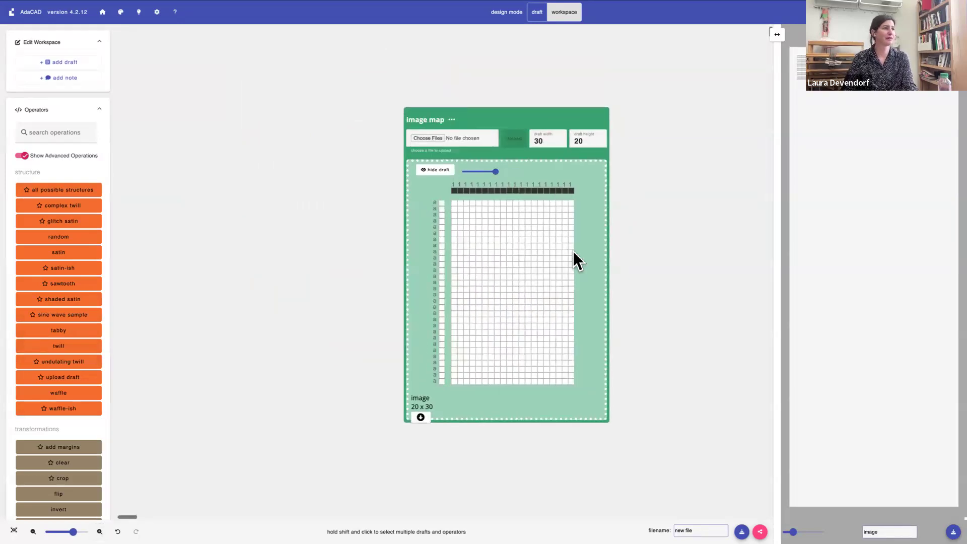
pyautogui.hscroll(3, 573, 254)
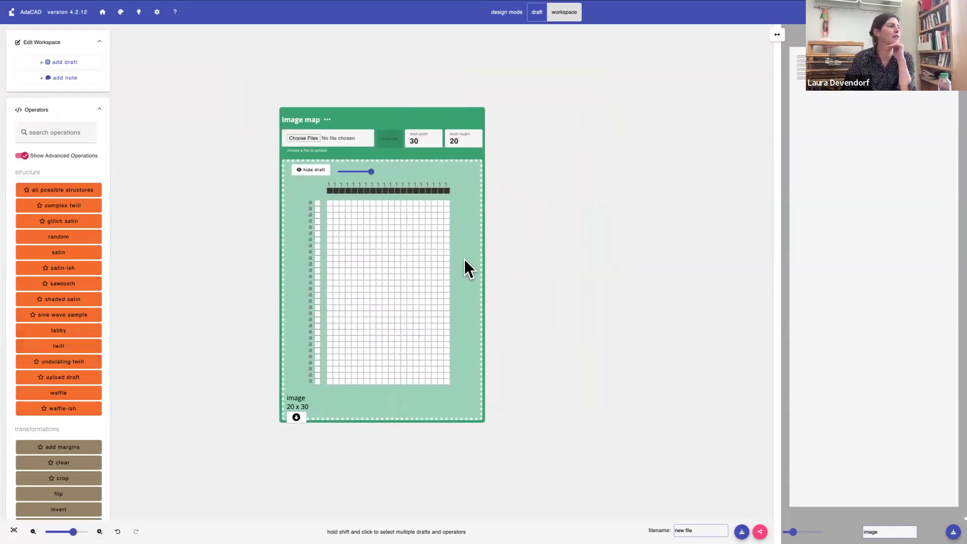
pyautogui.hscroll(-1, 408, 253)
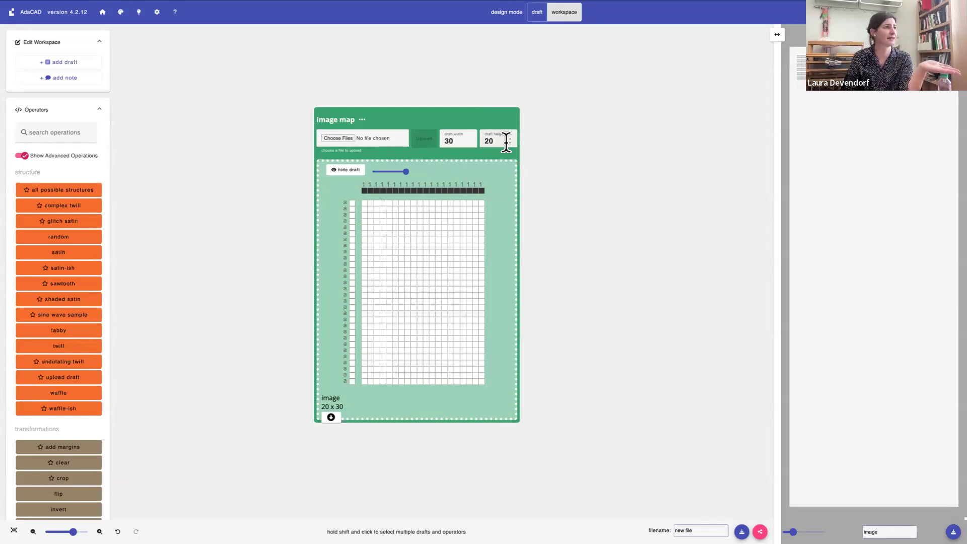
# Upload indexed_weave_small.png into the image map operation and reposition the enlarged operation farther up and left in the workspace
pyautogui.click(331, 139)
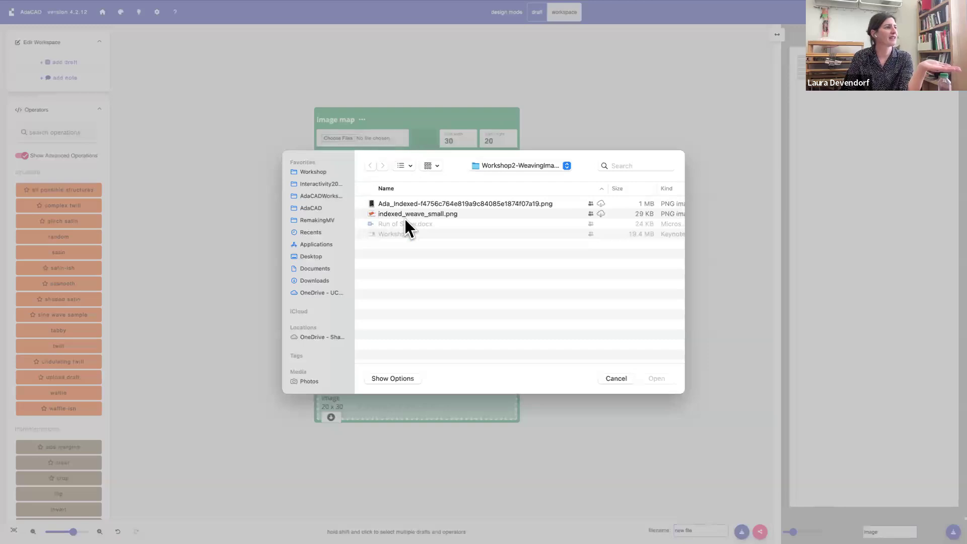
pyautogui.click(421, 217)
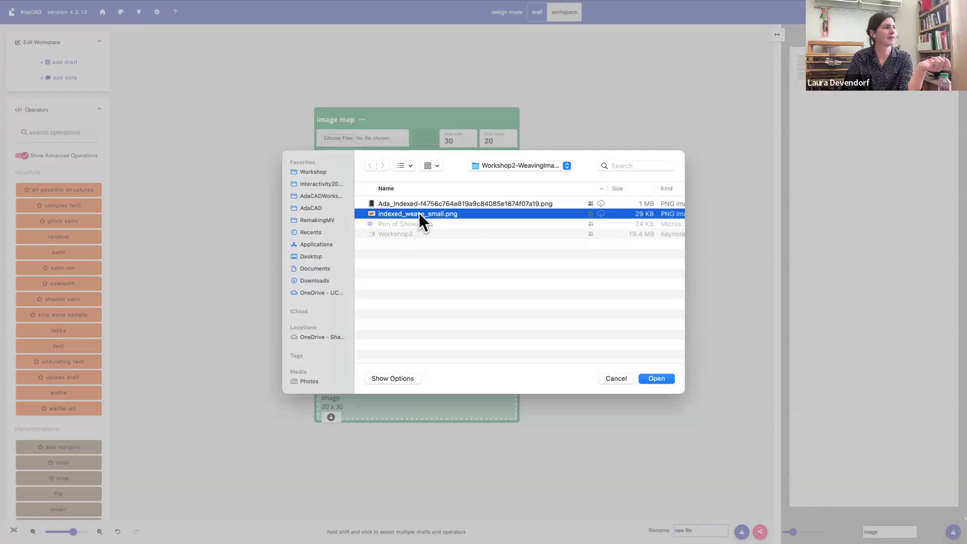
pyautogui.click(657, 379)
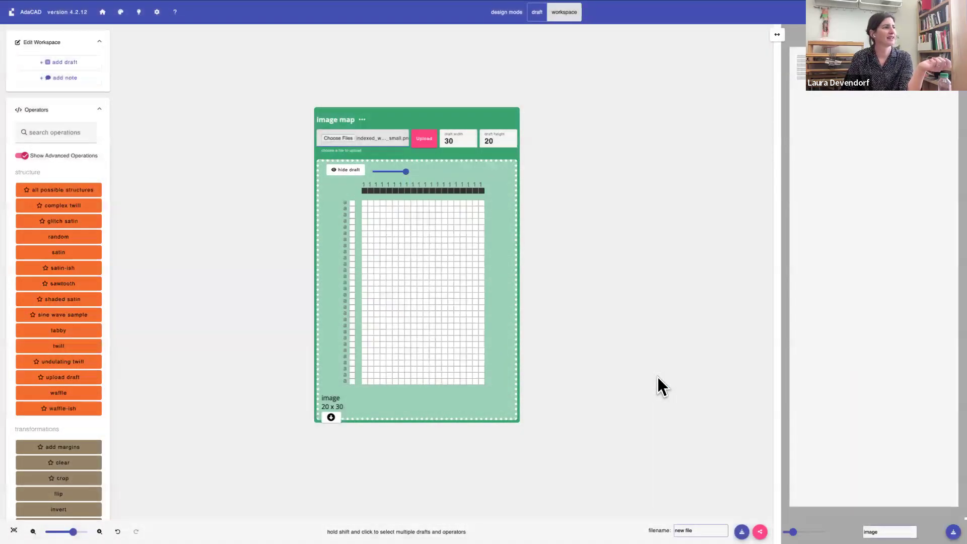
pyautogui.click(423, 144)
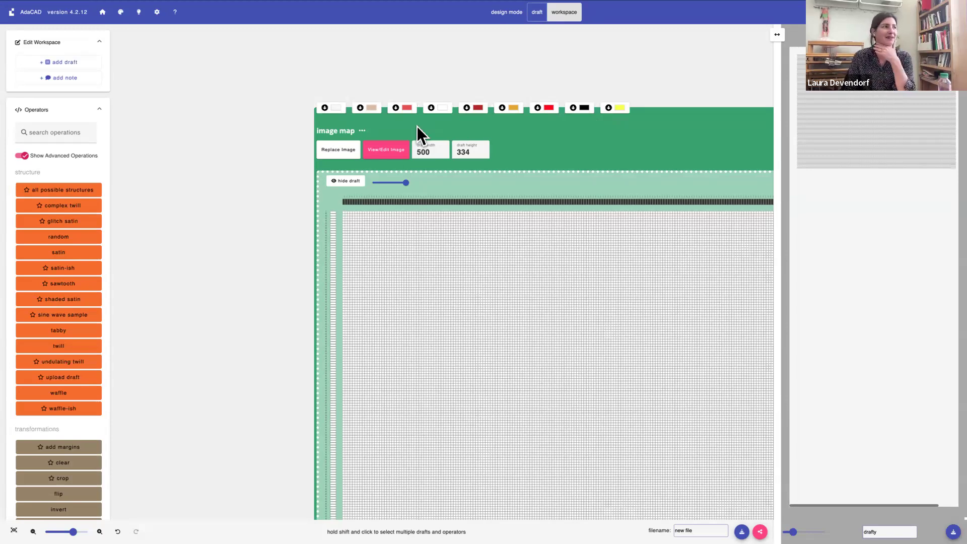
pyautogui.moveTo(442, 125); pyautogui.dragTo(253, 143)
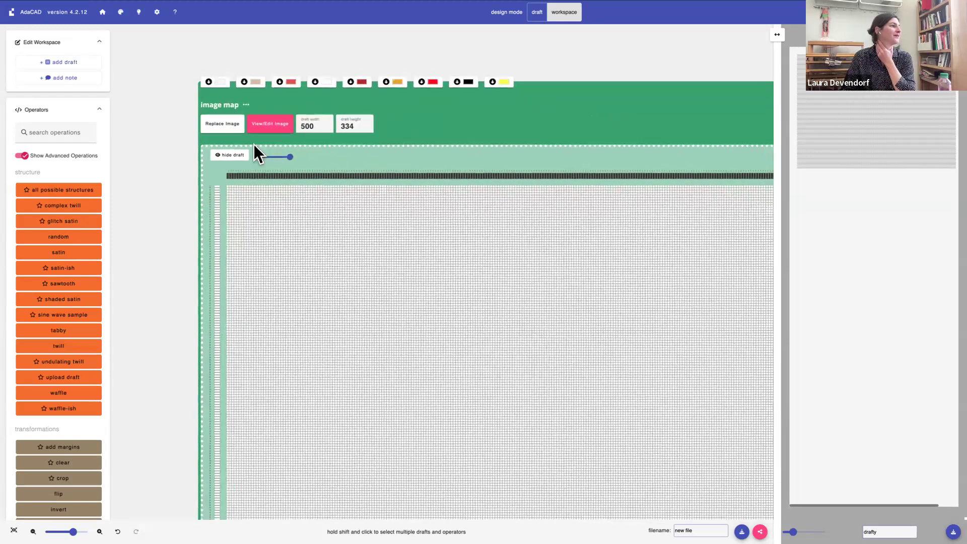
pyautogui.scroll(-9, 65, 249)
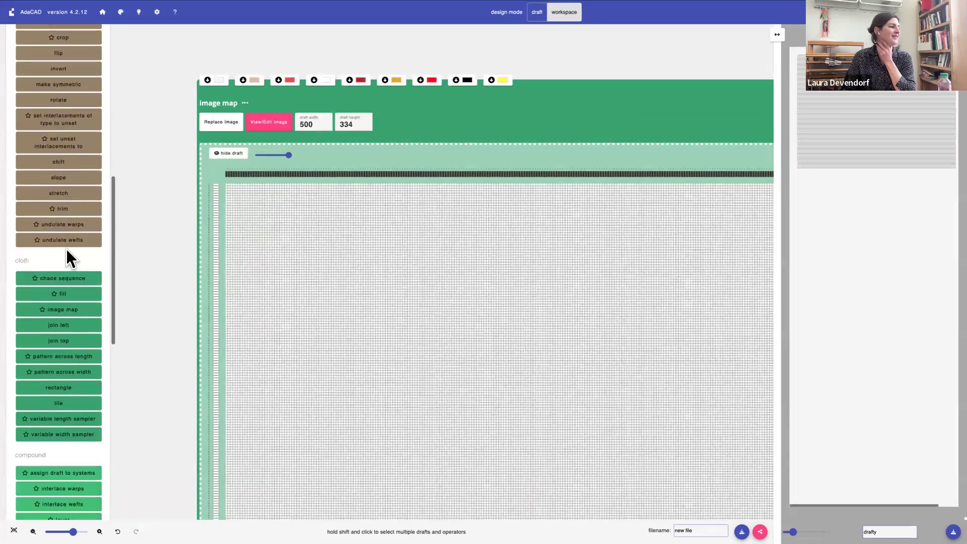
pyautogui.scroll(-3, 66, 248)
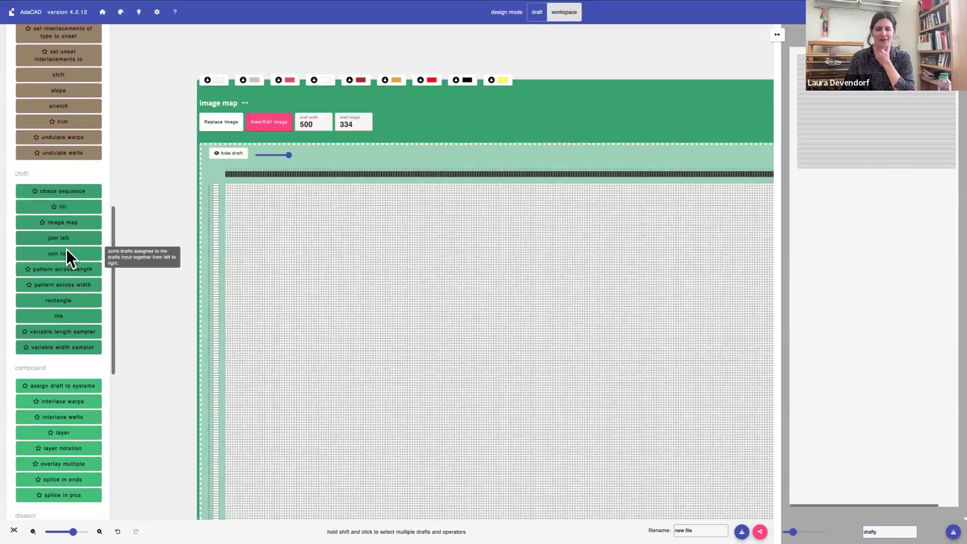
pyautogui.scroll(-1, 66, 249)
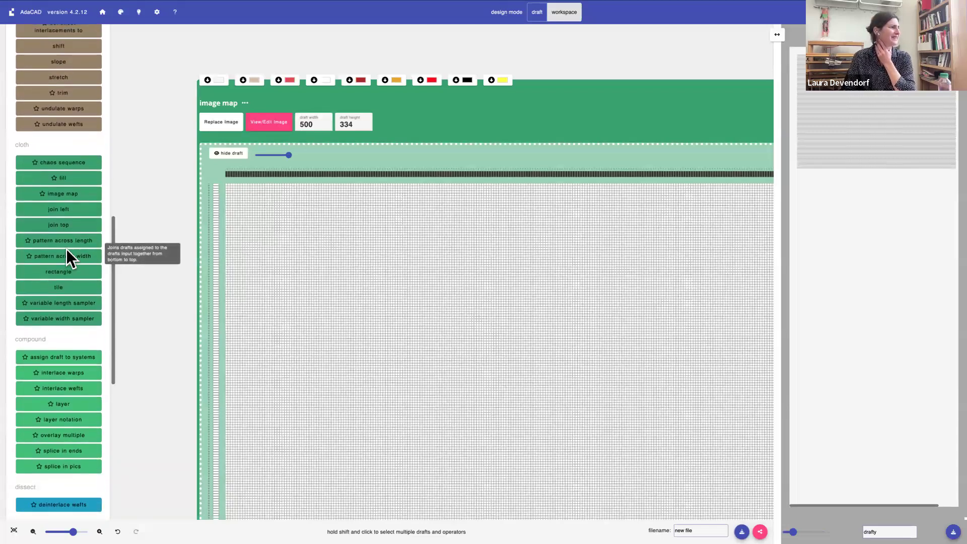
pyautogui.scroll(1, 66, 249)
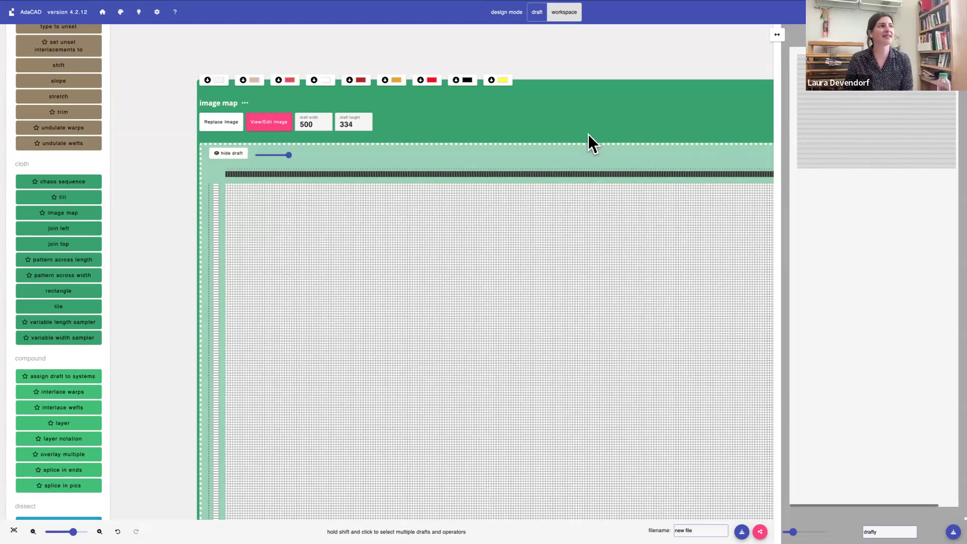
pyautogui.click(103, 13)
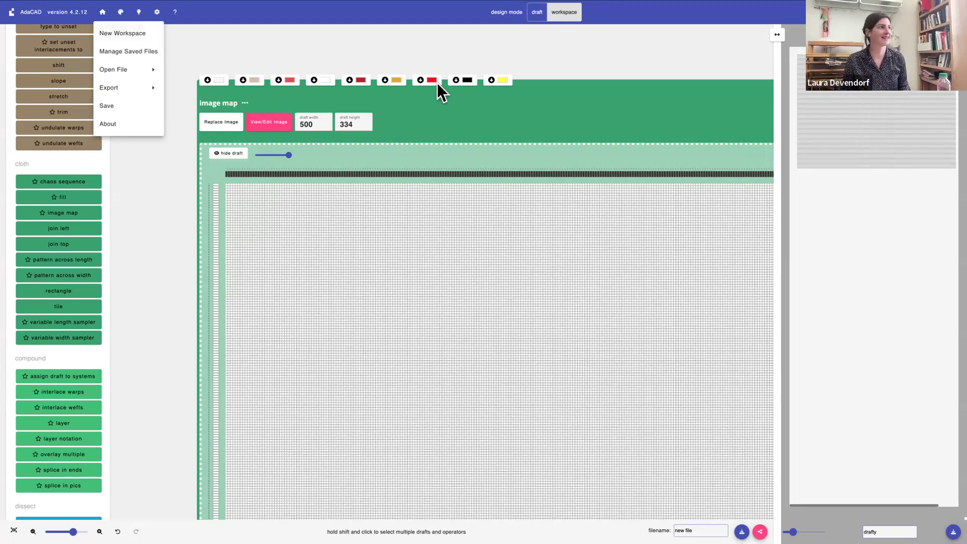
pyautogui.click(454, 110)
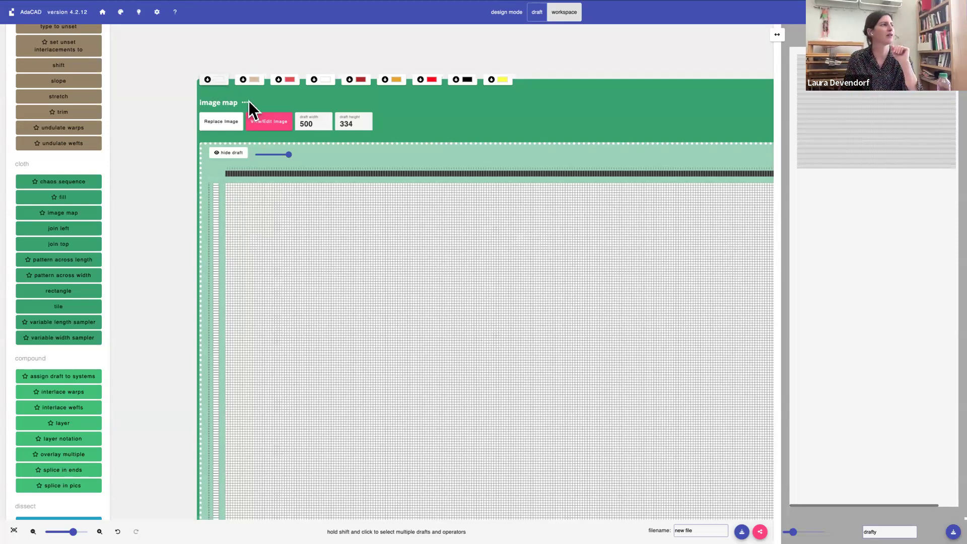
# Edit the image map's colors so that color 0 groups with color 3 and color 5 with color 1, and save the grouping
pyautogui.click(268, 125)
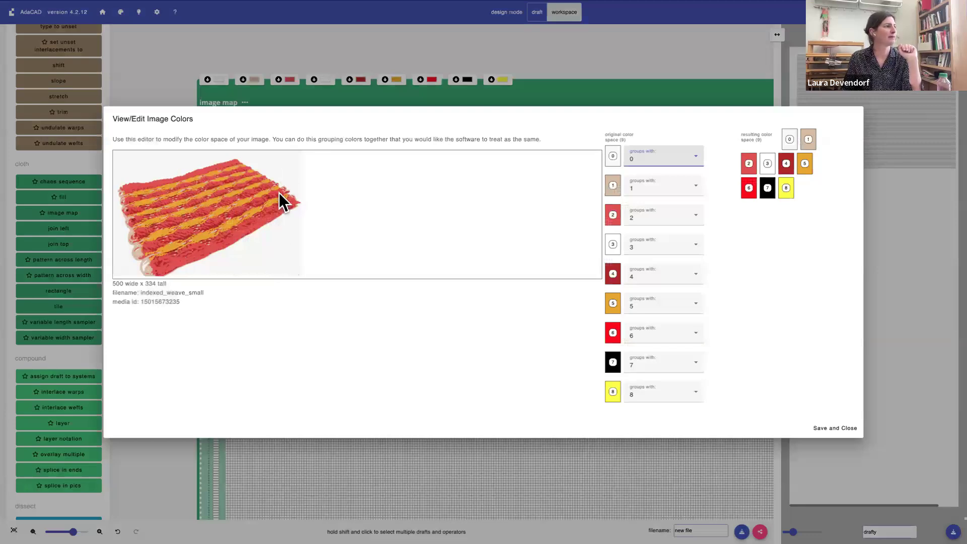
pyautogui.moveTo(110, 282); pyautogui.dragTo(209, 292)
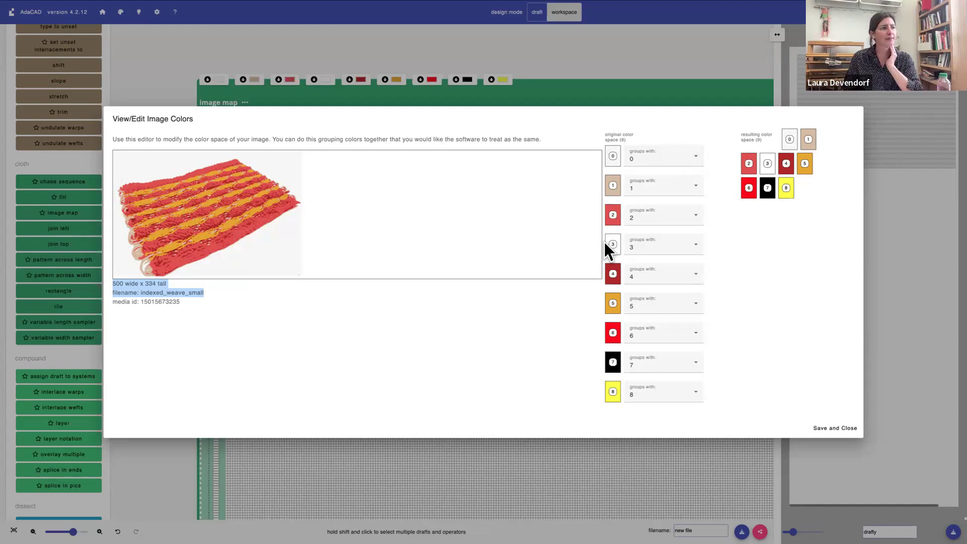
pyautogui.click(646, 158)
pyautogui.click(644, 242)
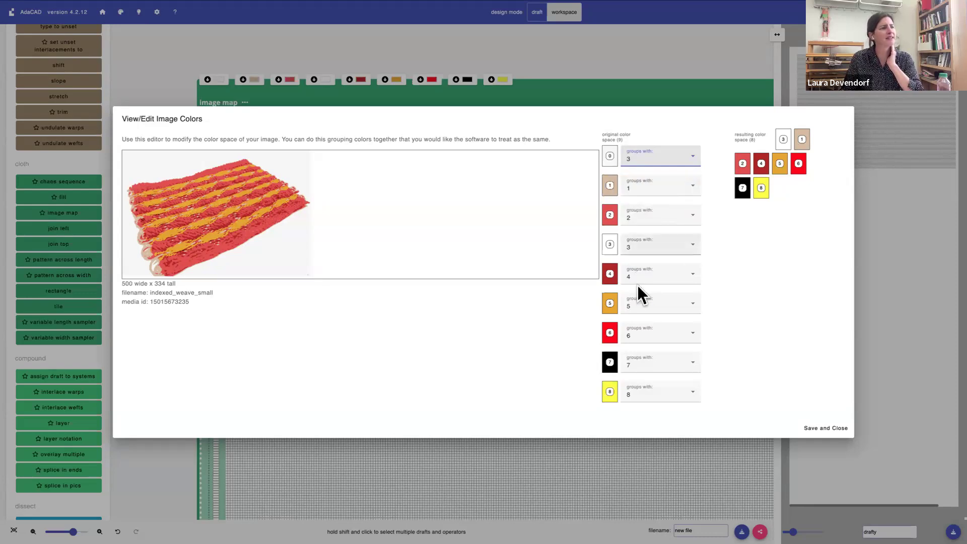
pyautogui.click(649, 302)
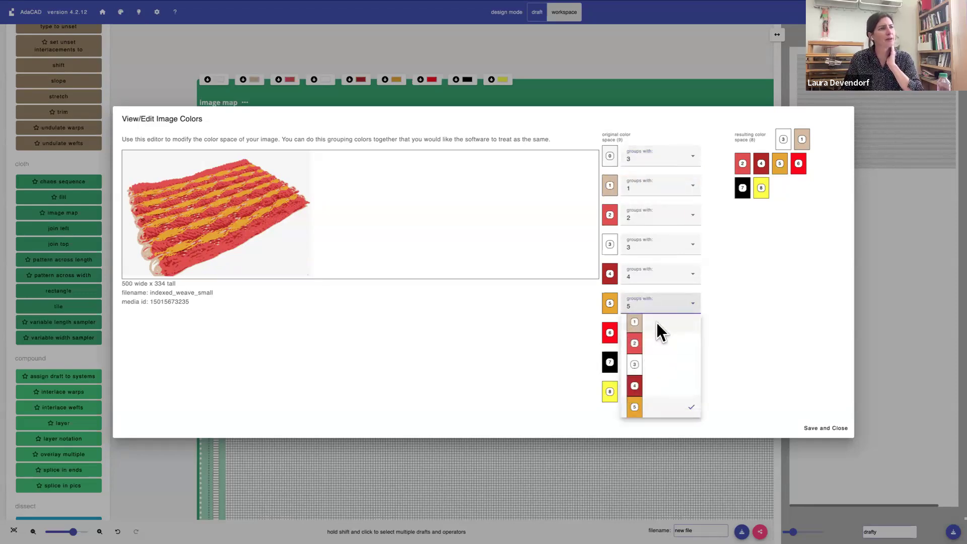
pyautogui.click(657, 322)
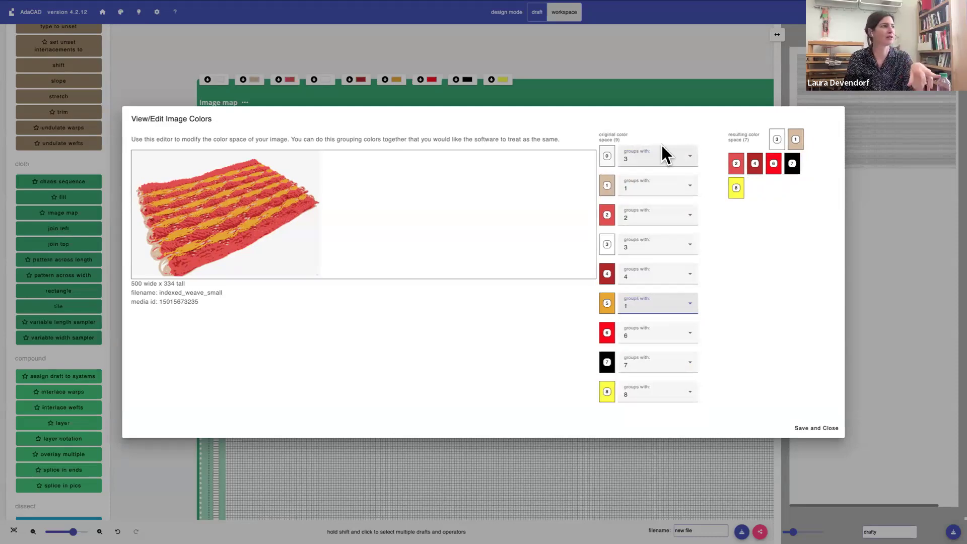
pyautogui.click(820, 428)
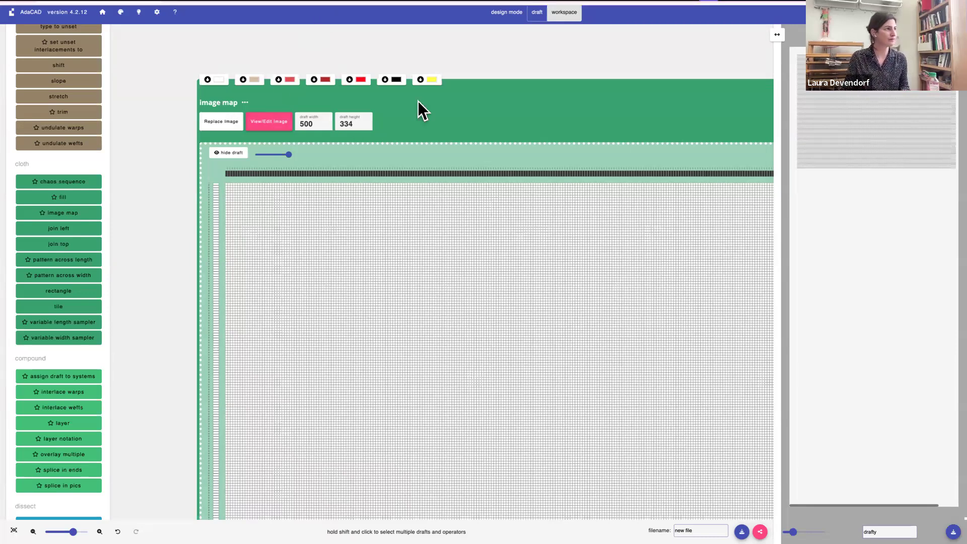
# Reopen the image color editor and group colors 4 and 2 with color 6
pyautogui.click(269, 121)
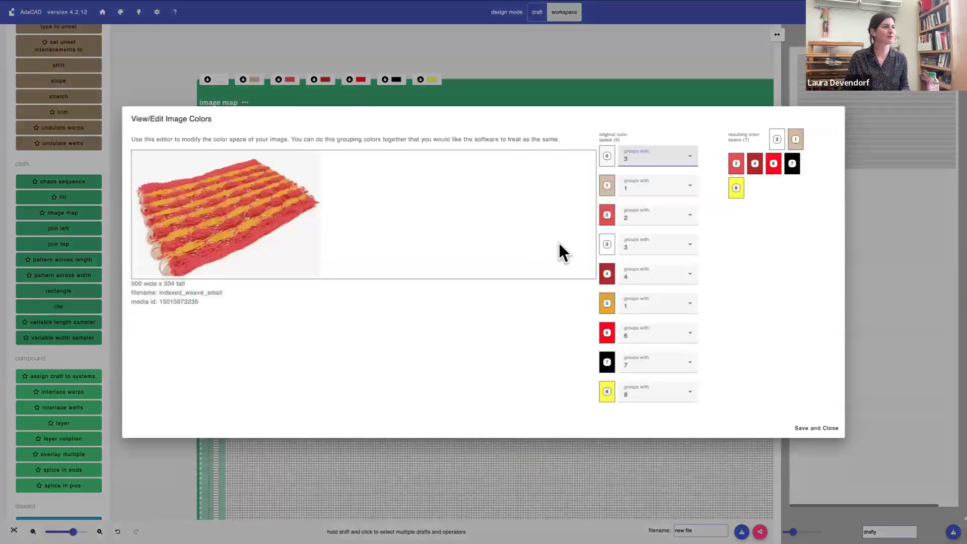
pyautogui.click(639, 274)
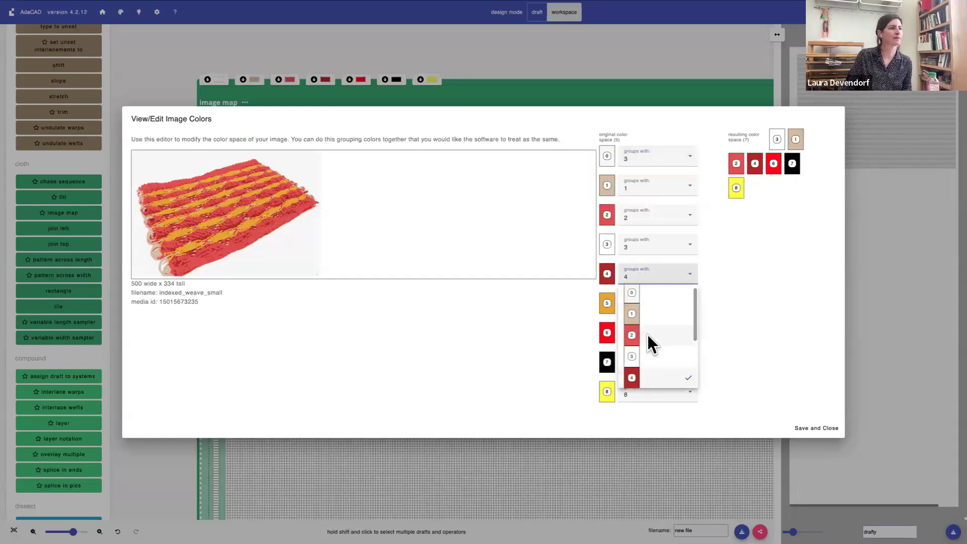
pyautogui.scroll(-2, 646, 360)
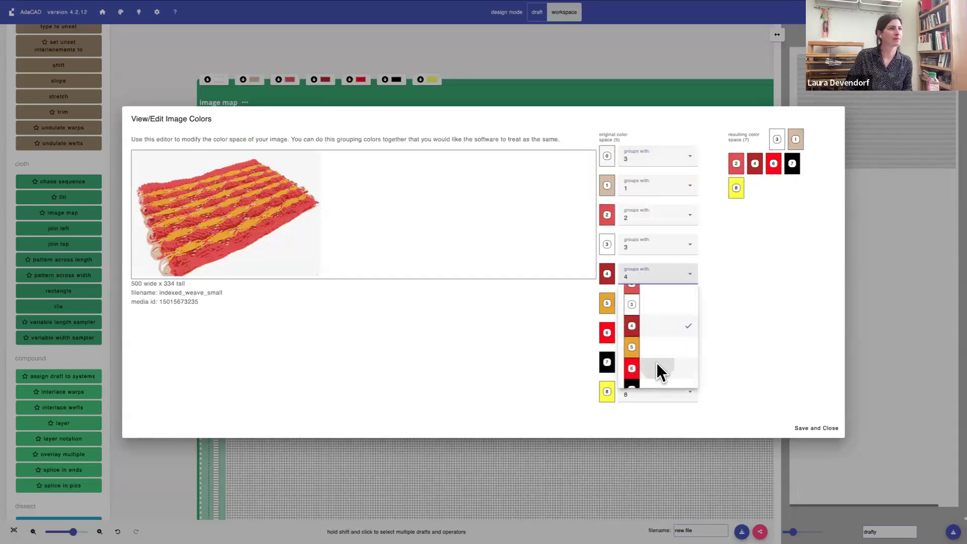
pyautogui.click(657, 363)
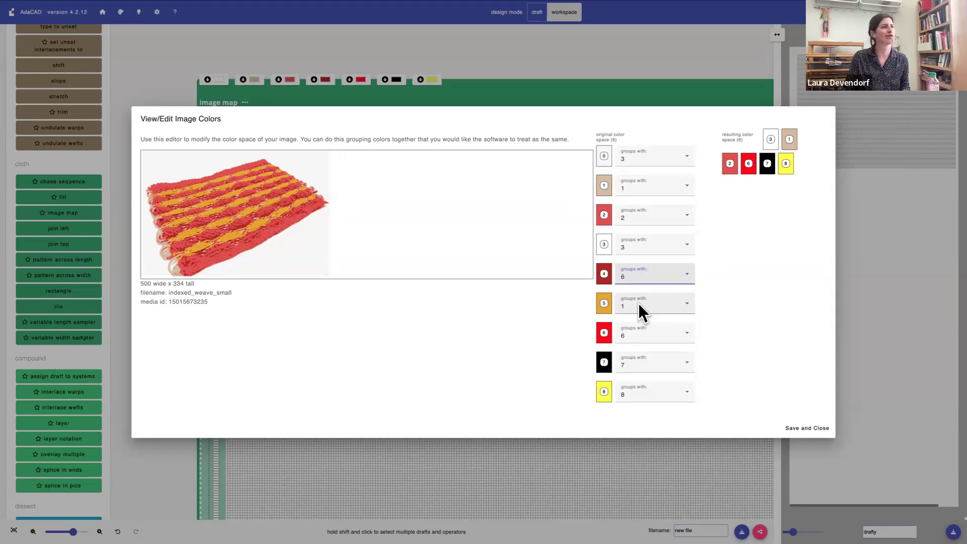
pyautogui.click(636, 218)
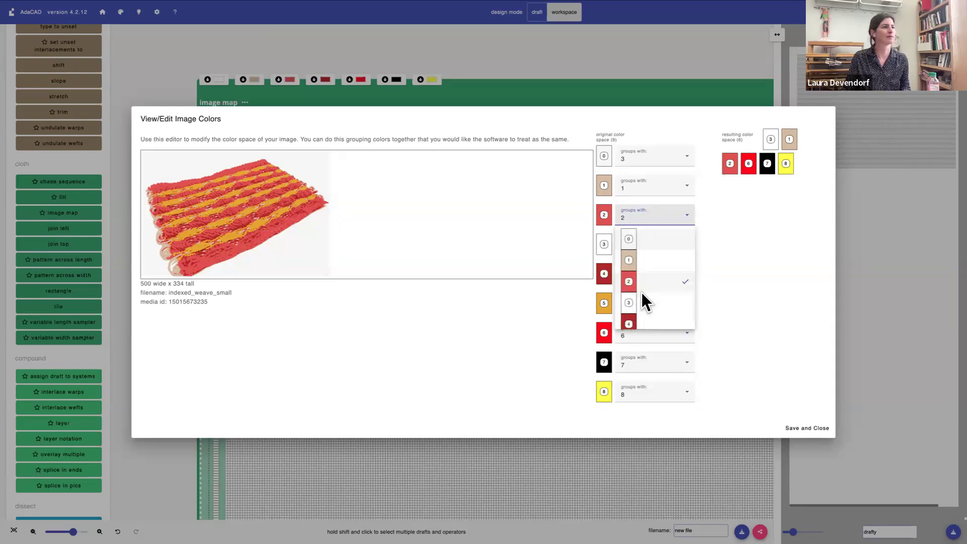
pyautogui.scroll(-2, 644, 305)
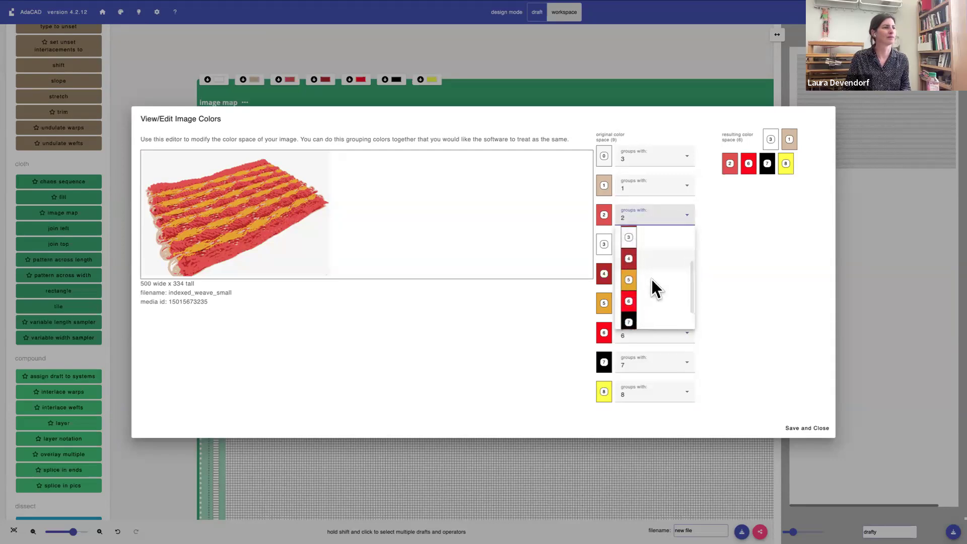
pyautogui.click(650, 301)
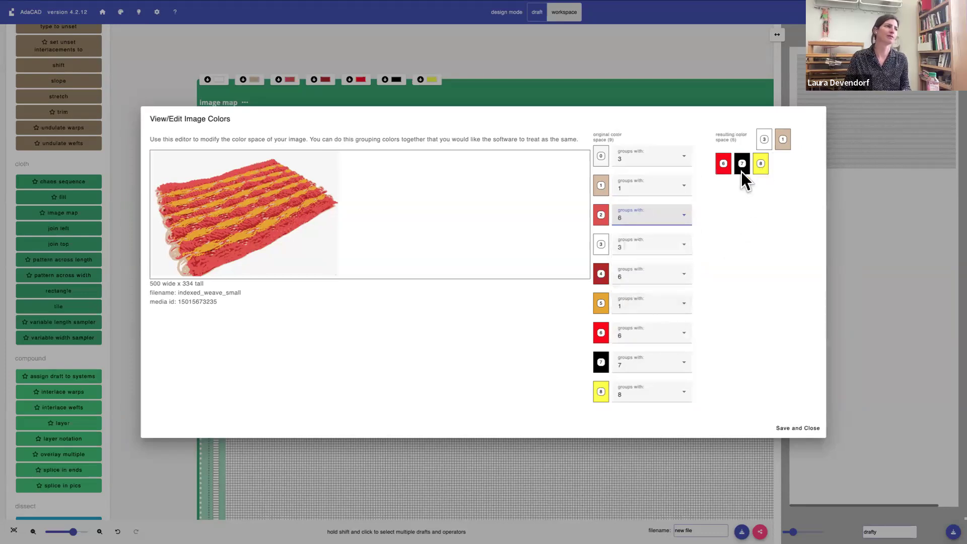
# Group black color 7 with color 3 and save the image's color grouping
pyautogui.click(633, 358)
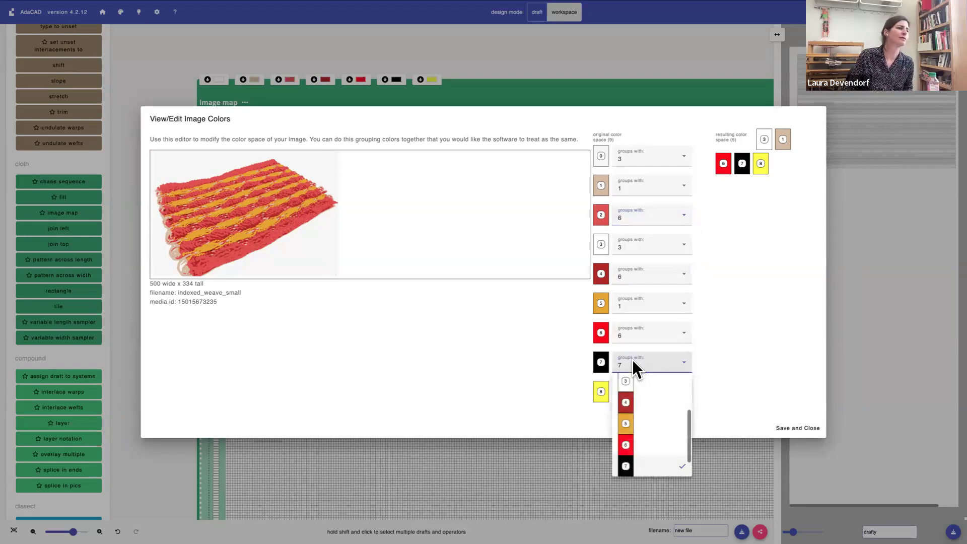
pyautogui.click(636, 382)
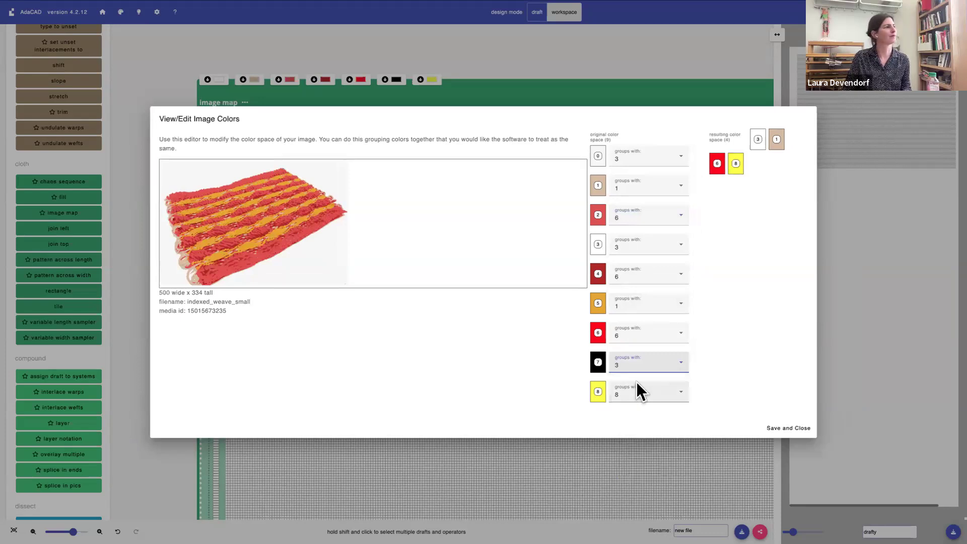
pyautogui.click(781, 429)
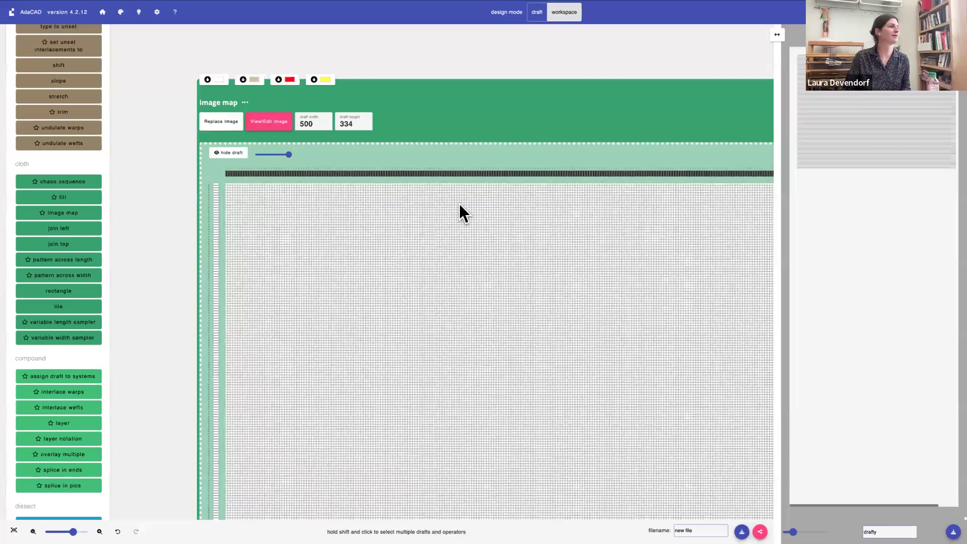
# Look over the image map's color inlets, the free workspace above them and the list of structure operators
pyautogui.scroll(2, 458, 203)
pyautogui.scroll(-1, 459, 203)
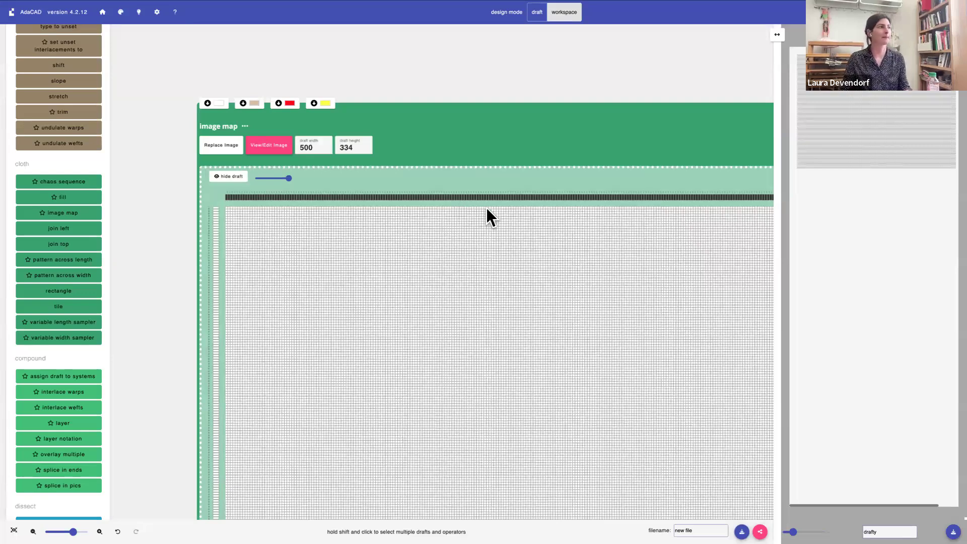
pyautogui.scroll(-1, 486, 208)
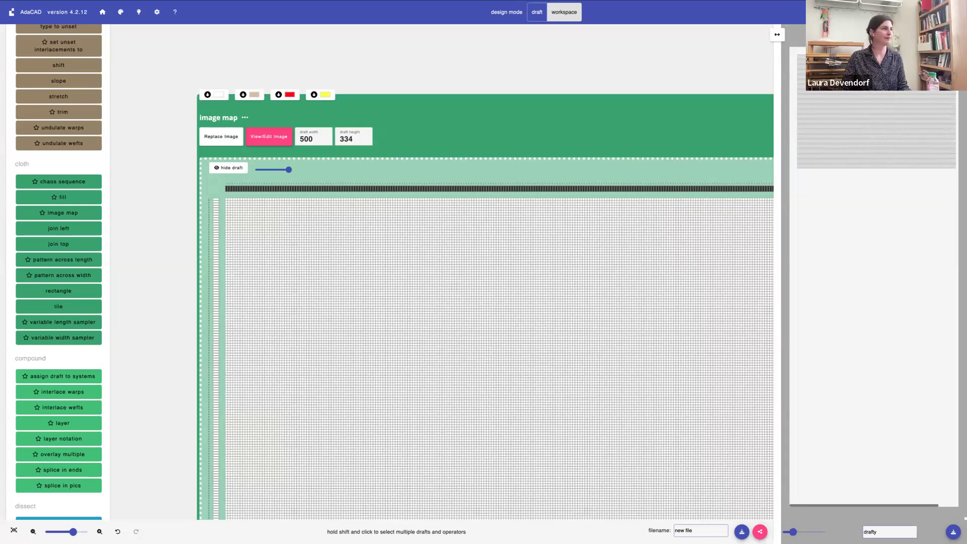
pyautogui.scroll(1, 451, 124)
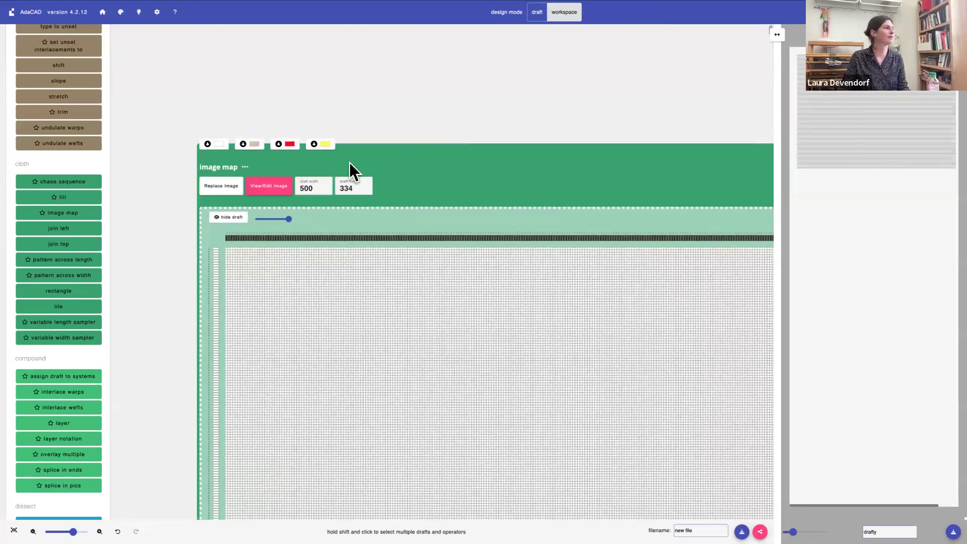
pyautogui.scroll(4, 334, 292)
pyautogui.hscroll(-1, 334, 293)
pyautogui.moveTo(349, 373); pyautogui.dragTo(365, 368)
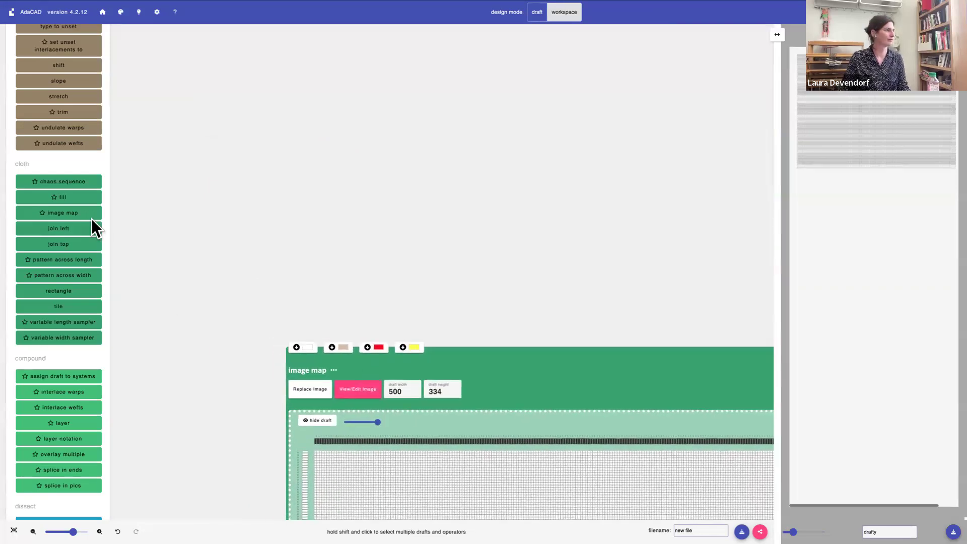
pyautogui.scroll(15, 92, 219)
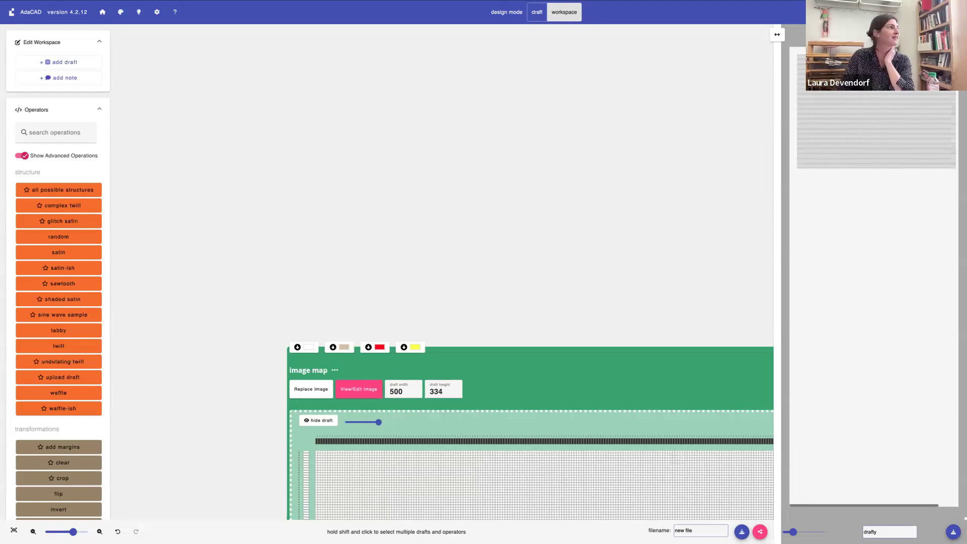
# Leave the browser's full-screen view and switch to Keynote to open the Workshop2 presentation
pyautogui.moveTo(108, 8)
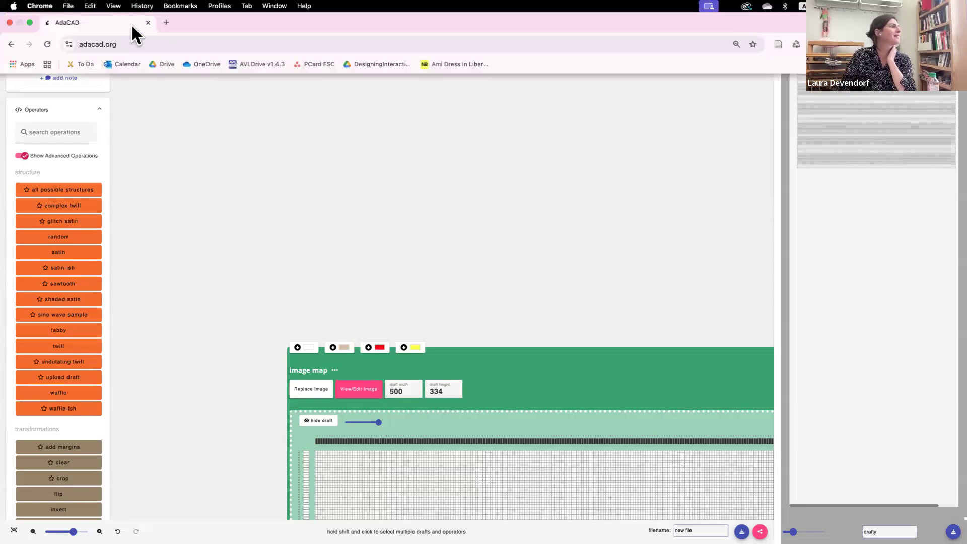
pyautogui.click(29, 22)
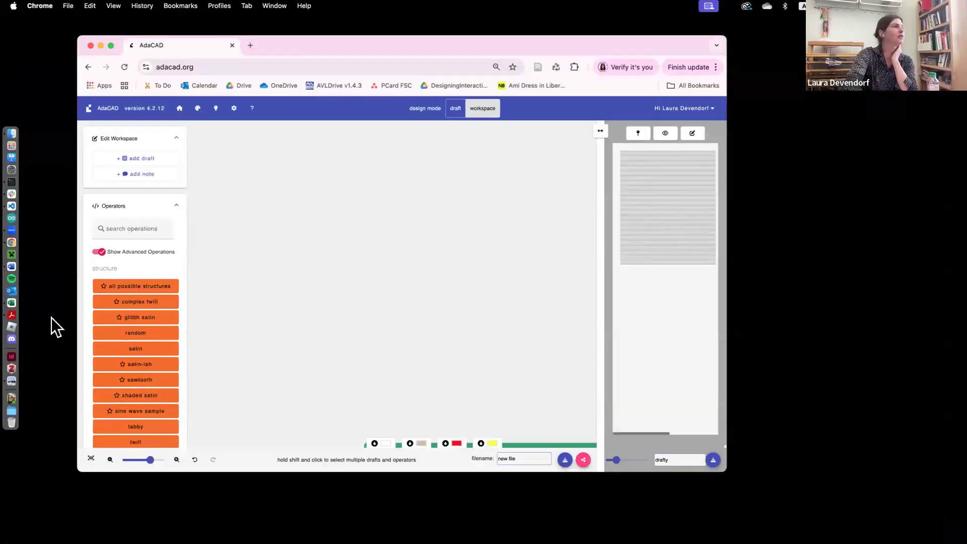
pyautogui.hotkey('ctrl', 'Up')
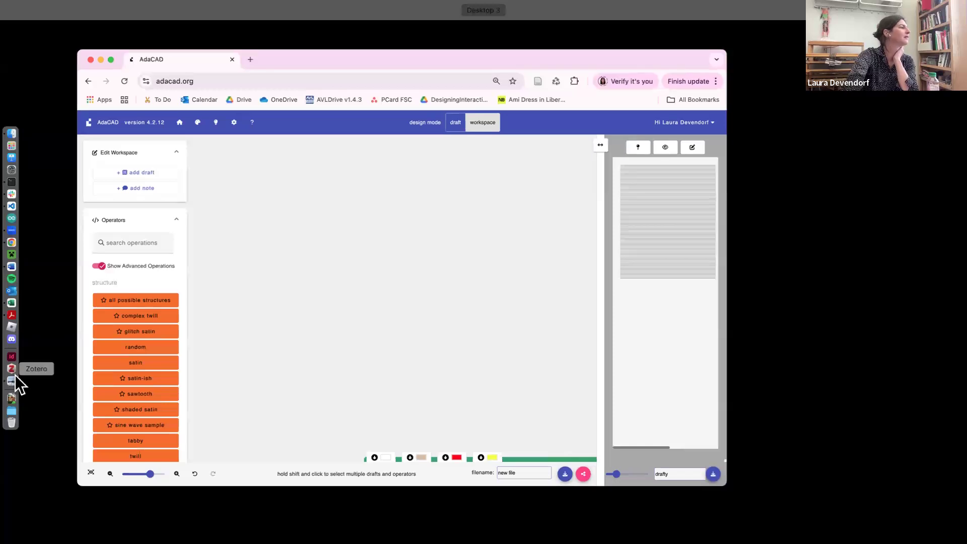
pyautogui.hotkey('ctrl', 'Up')
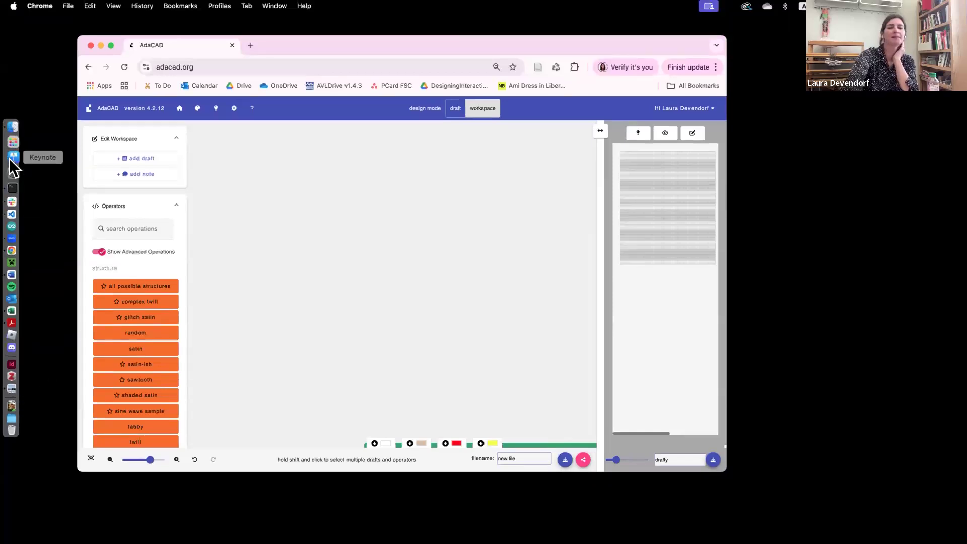
pyautogui.click(12, 158)
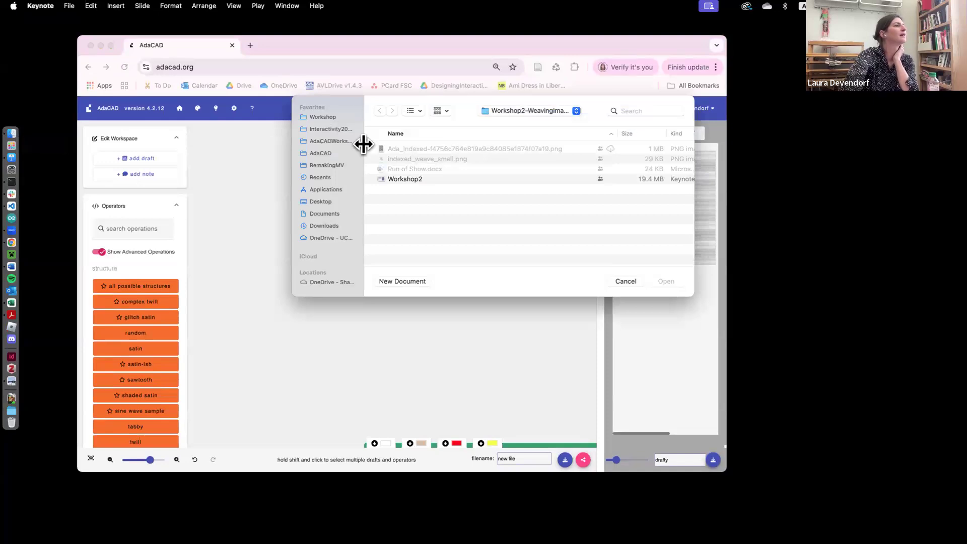
pyautogui.doubleClick(403, 179)
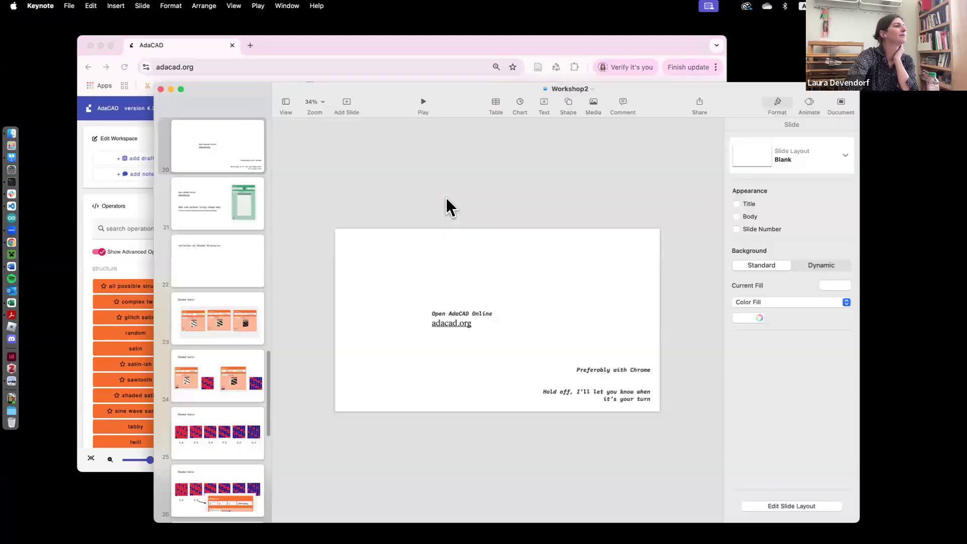
# Start the Workshop2 slideshow and advance to the "Add and upload using image map" slide
pyautogui.click(423, 103)
pyautogui.press('Right')
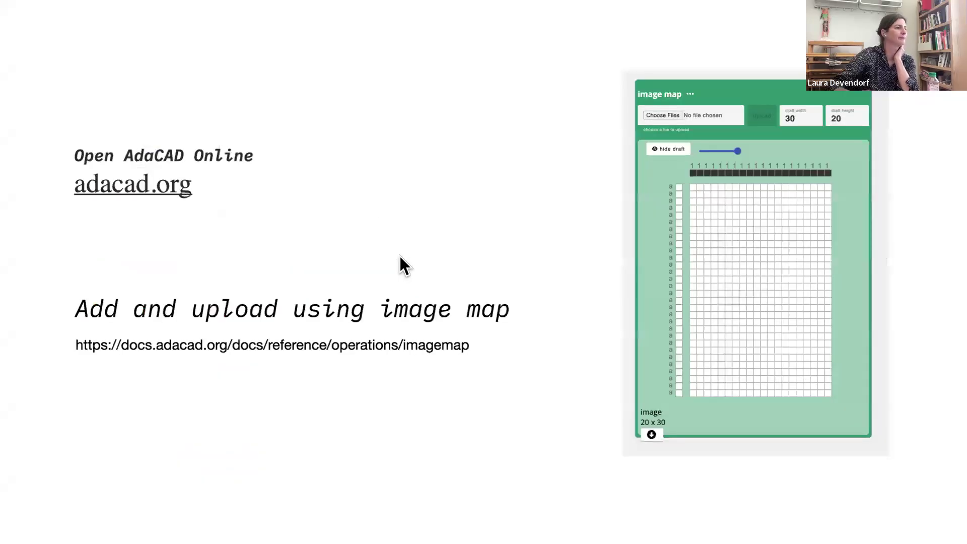
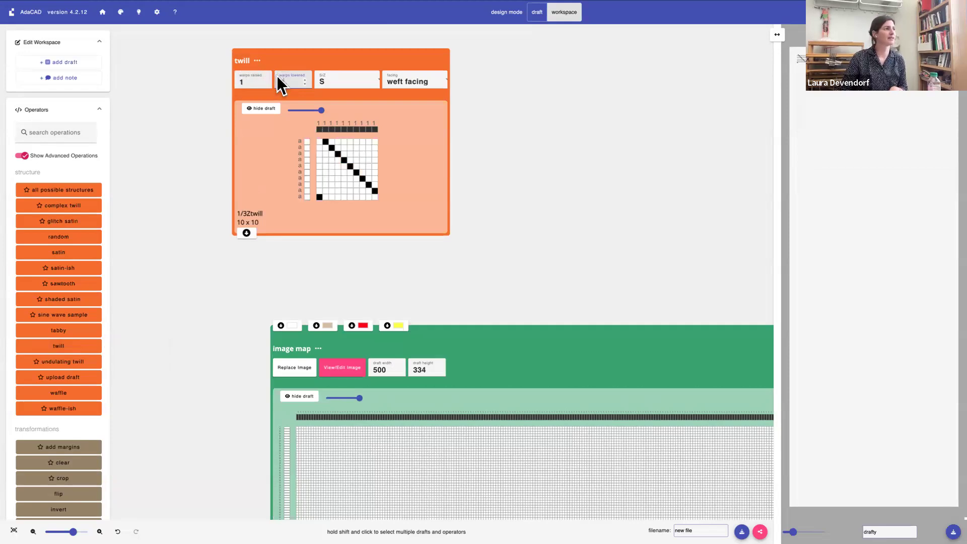
# Switch the 1/9 twill's direction to Z and back to S, and connect its draft to the image map's white inlet
pyautogui.click(325, 79)
pyautogui.click(333, 98)
pyautogui.click(334, 78)
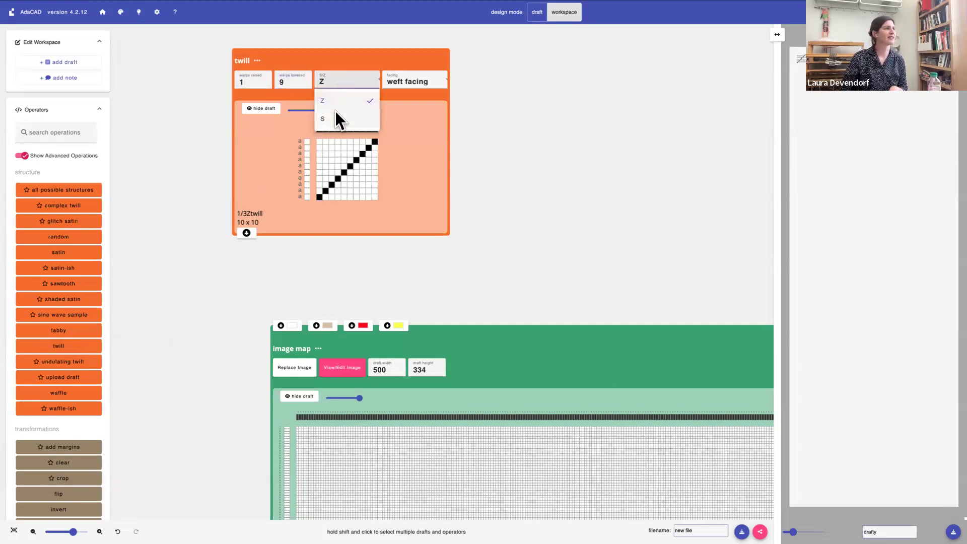
pyautogui.click(335, 118)
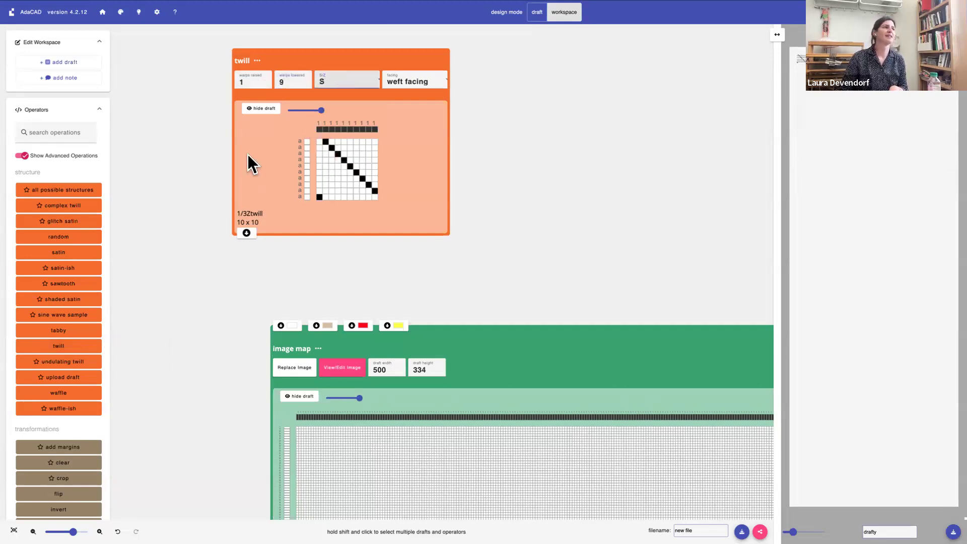
pyautogui.click(246, 233)
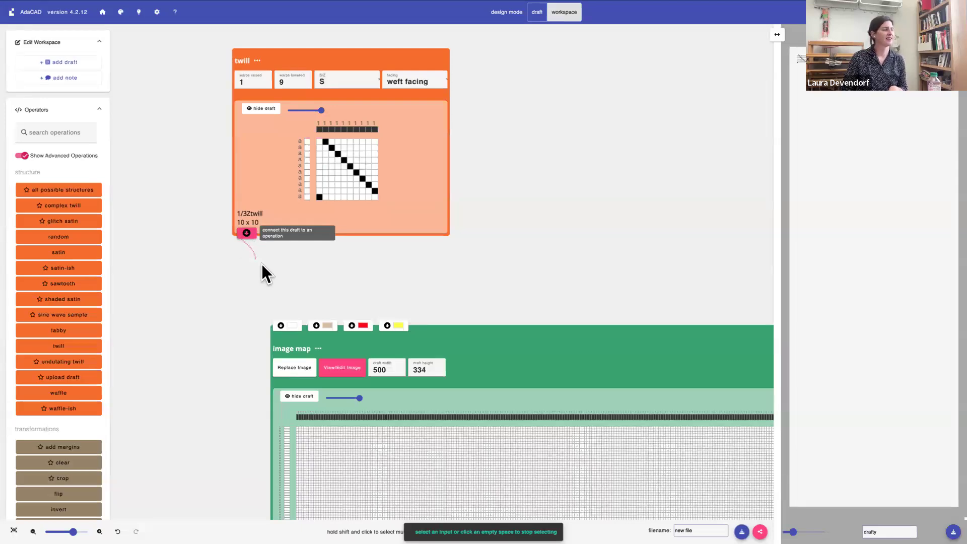
pyautogui.click(287, 324)
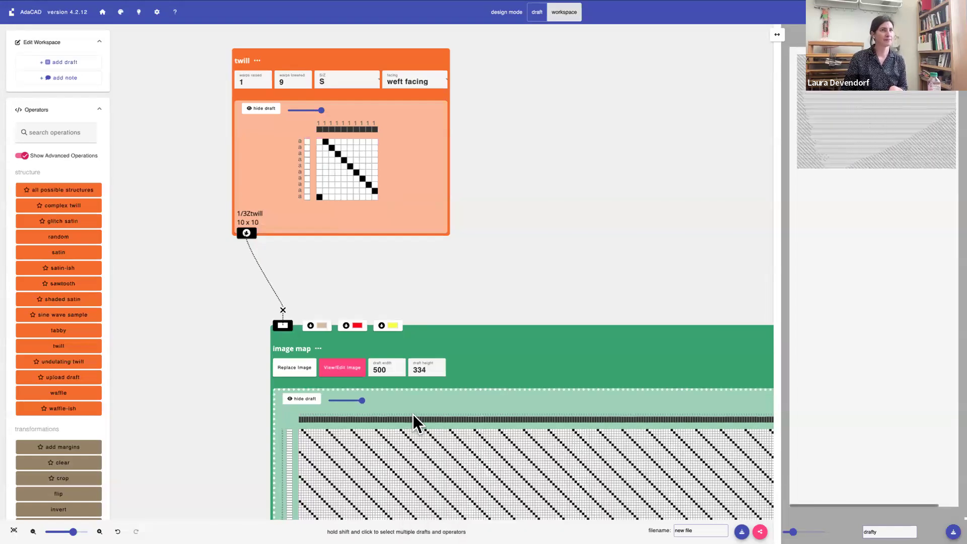
# Examine how the connected twill fills the white regions across the image map's draft
pyautogui.scroll(-2, 413, 415)
pyautogui.scroll(1, 258, 247)
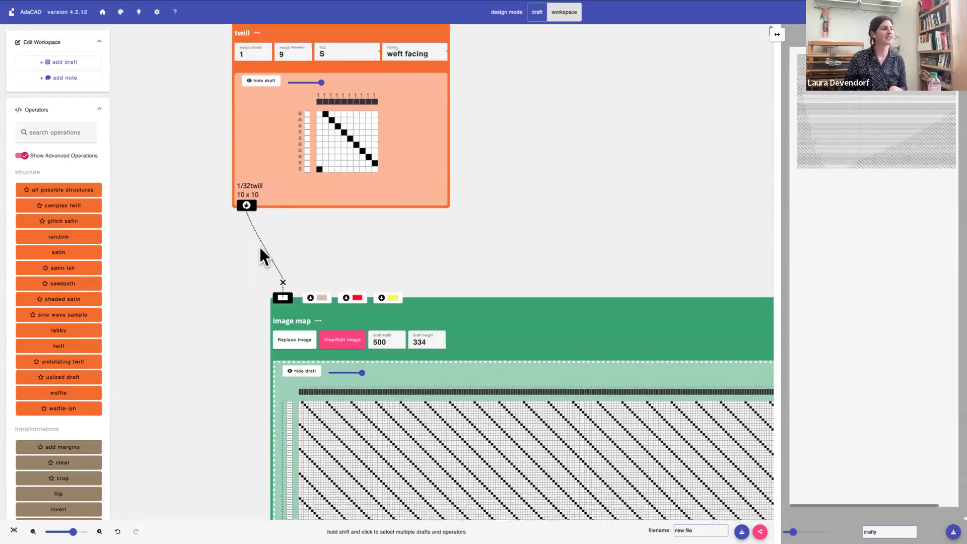
pyautogui.scroll(1, 259, 247)
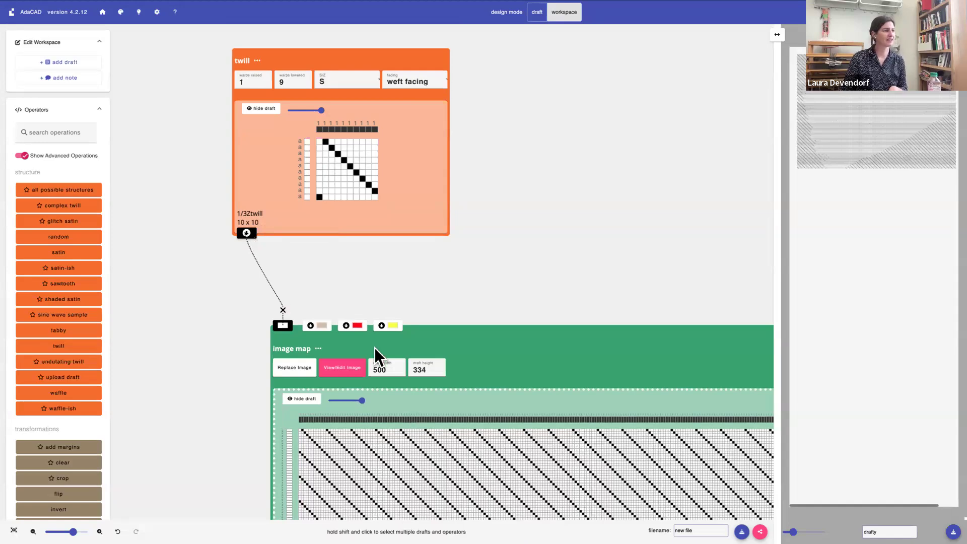
pyautogui.scroll(-12, 374, 347)
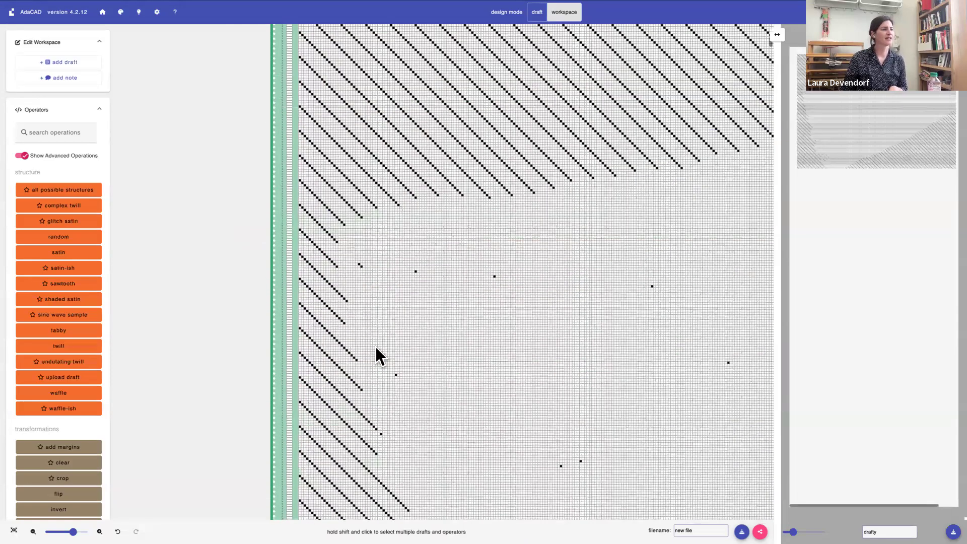
pyautogui.scroll(-3, 377, 346)
pyautogui.hscroll(5, 379, 346)
pyautogui.scroll(10, 379, 345)
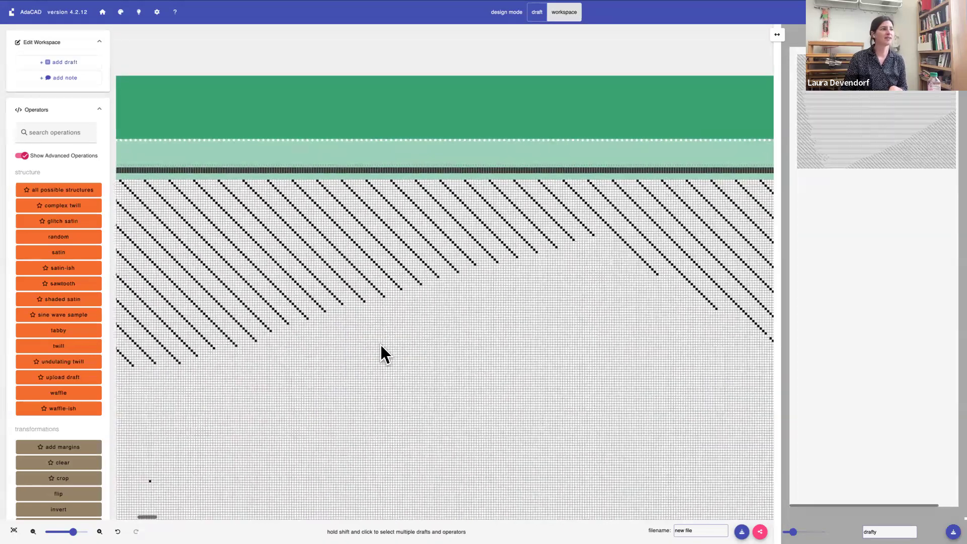
pyautogui.scroll(5, 380, 344)
pyautogui.hscroll(-5, 379, 344)
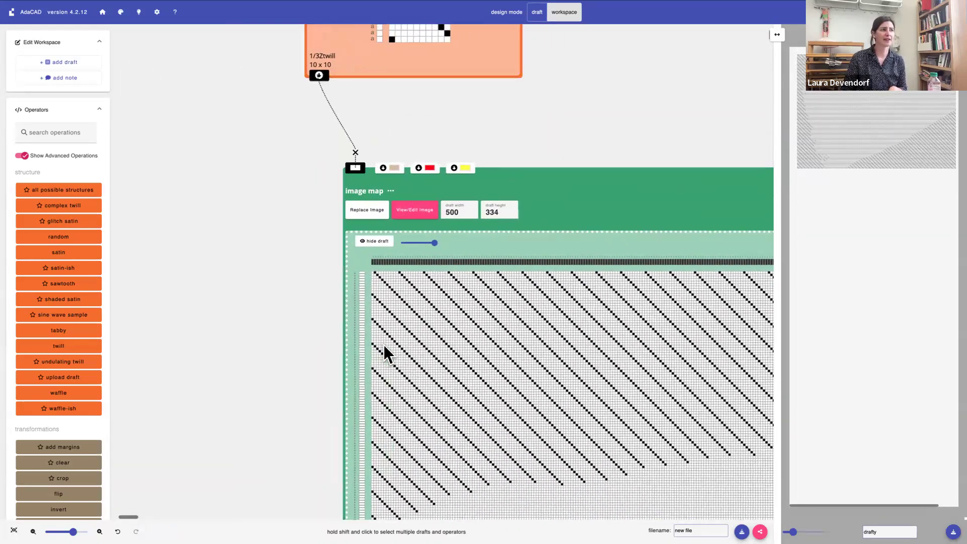
pyautogui.hscroll(4, 378, 344)
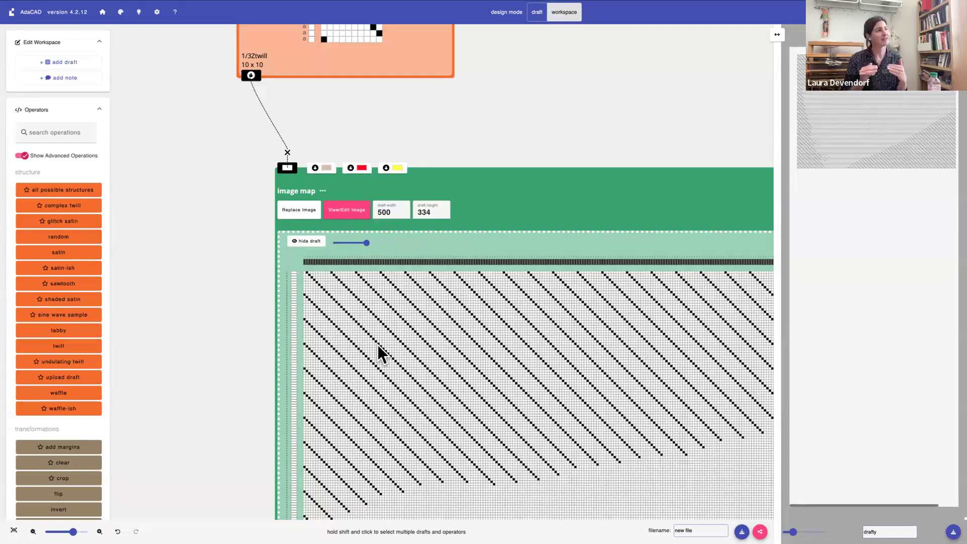
# Try the connected twill with 7, 5 and 8 warps lowered, and return it to 9
pyautogui.scroll(5, 371, 233)
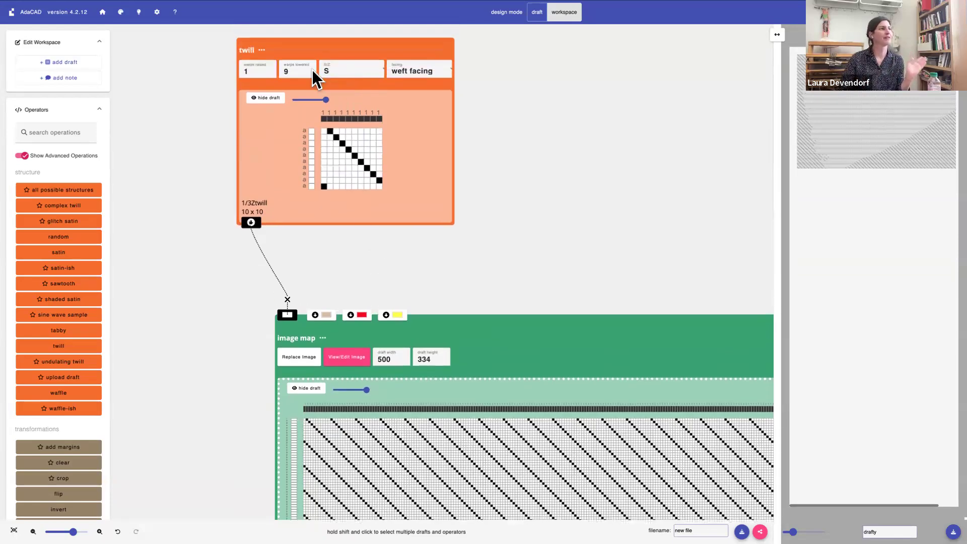
pyautogui.click(286, 70)
pyautogui.write('8')
pyautogui.press('BackSpace')
pyautogui.write('6')
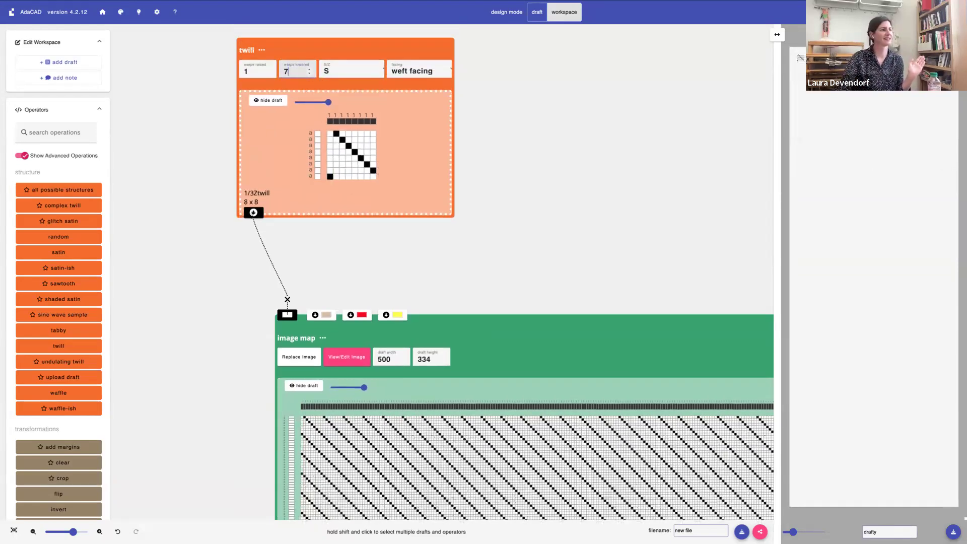
pyautogui.press('BackSpace')
pyautogui.write('5')
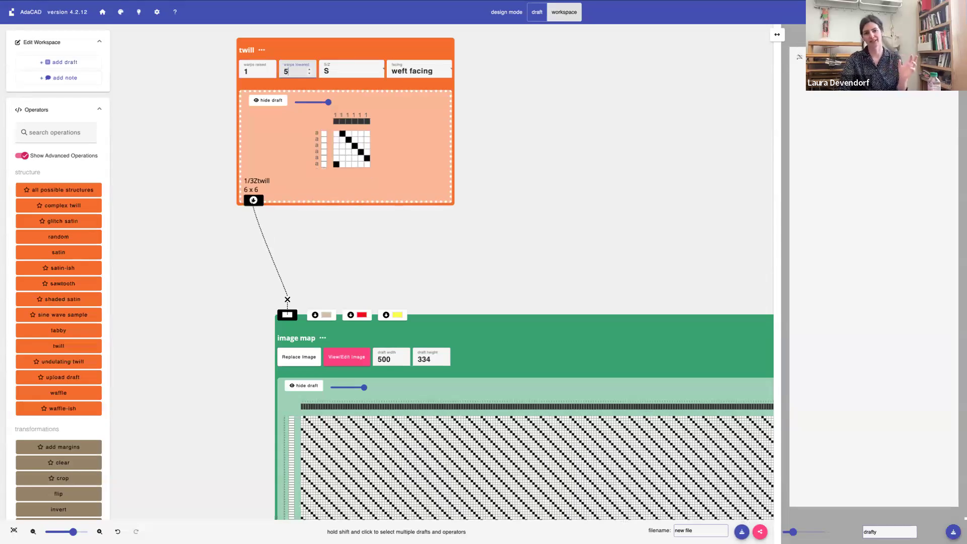
pyautogui.press('BackSpace')
pyautogui.write('7')
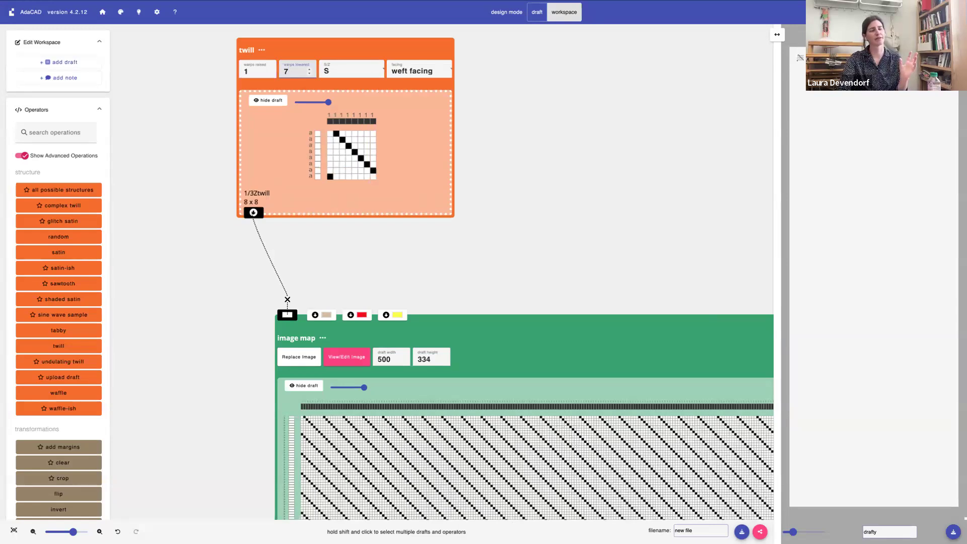
pyautogui.press('BackSpace')
pyautogui.write('8')
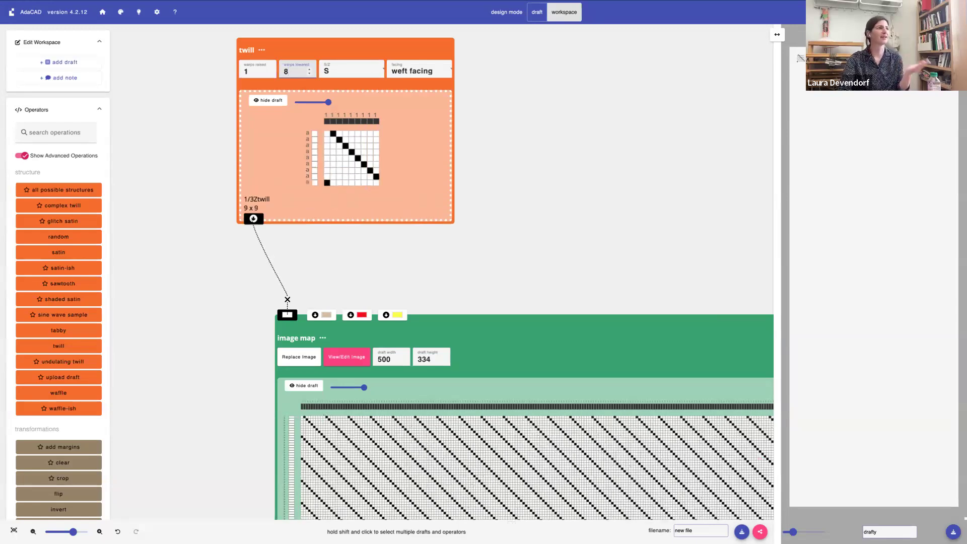
pyautogui.press('BackSpace')
pyautogui.write('9')
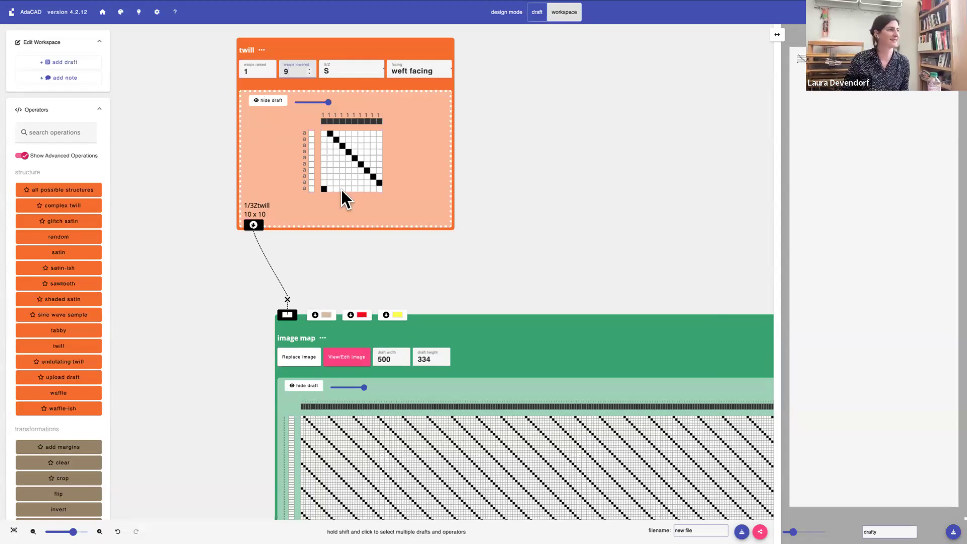
# Add a second twill beside the 1/9 twill and set it to 3 warps raised and 7 warps lowered
pyautogui.scroll(1, 359, 202)
pyautogui.hscroll(3, 358, 194)
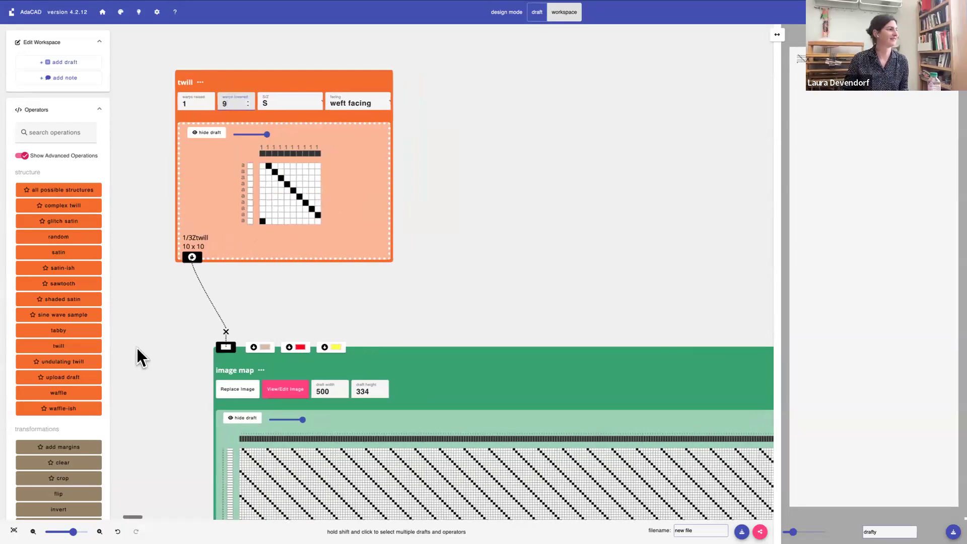
pyautogui.click(62, 345)
pyautogui.moveTo(276, 58); pyautogui.dragTo(478, 77)
pyautogui.click(448, 100)
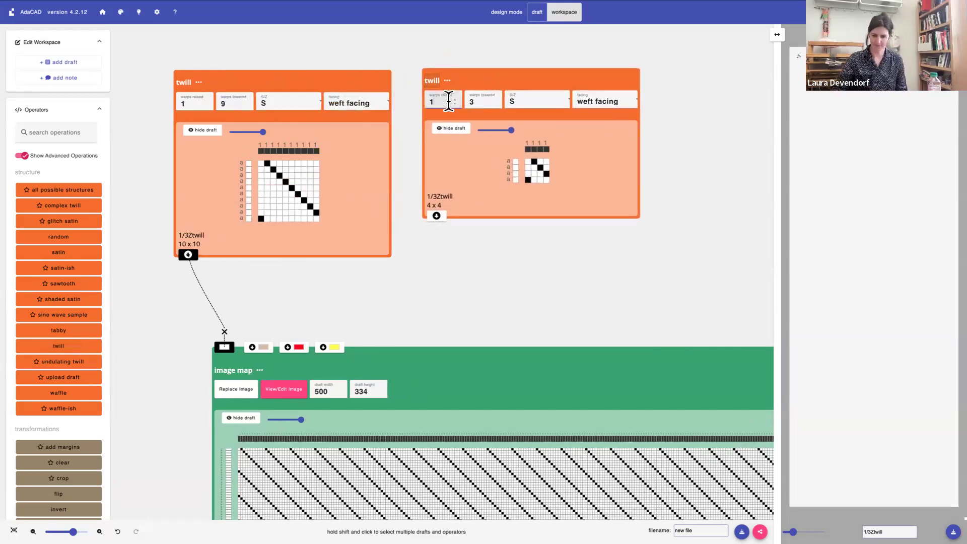
pyautogui.press('BackSpace')
pyautogui.write('3')
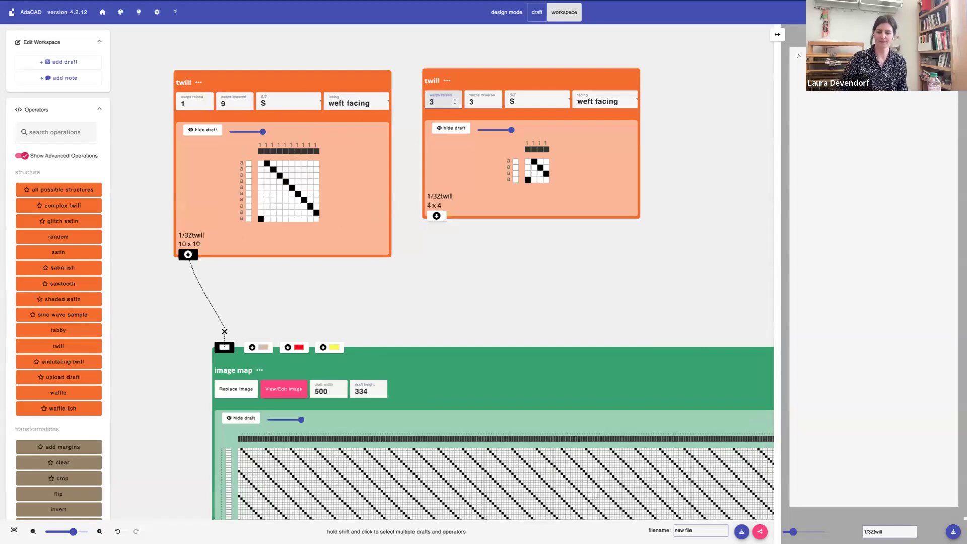
pyautogui.press('Tab')
pyautogui.write('7')
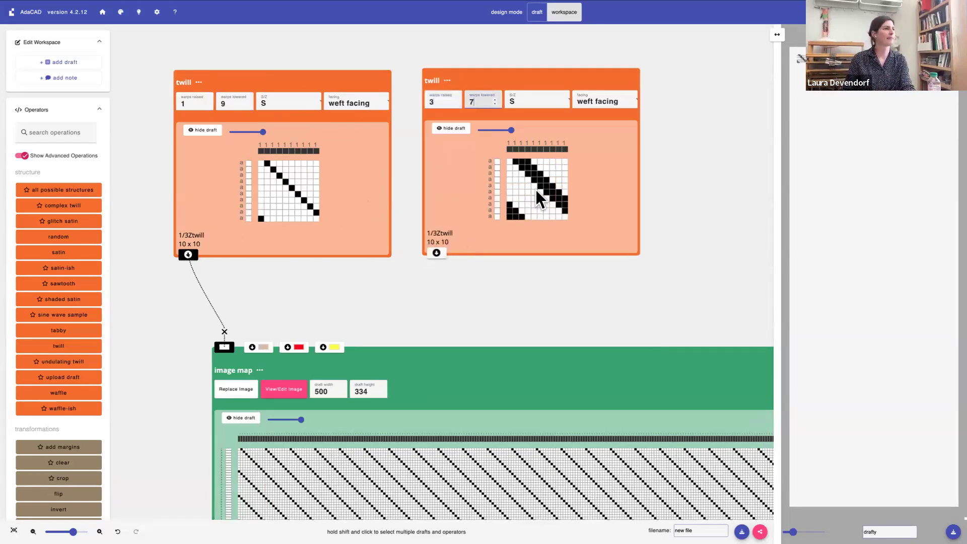
# Duplicate the 3/7 twill and place the copy beside the original
pyautogui.click(483, 77)
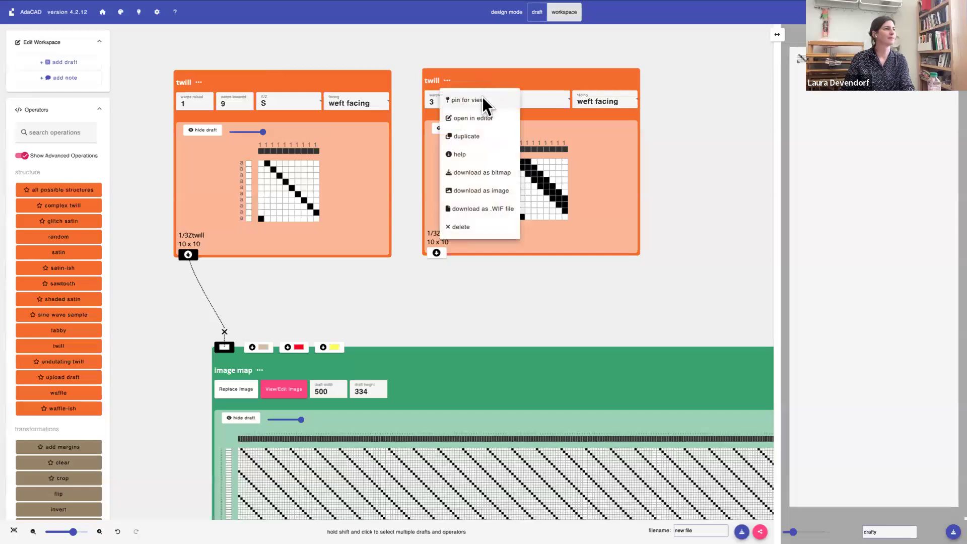
pyautogui.click(479, 131)
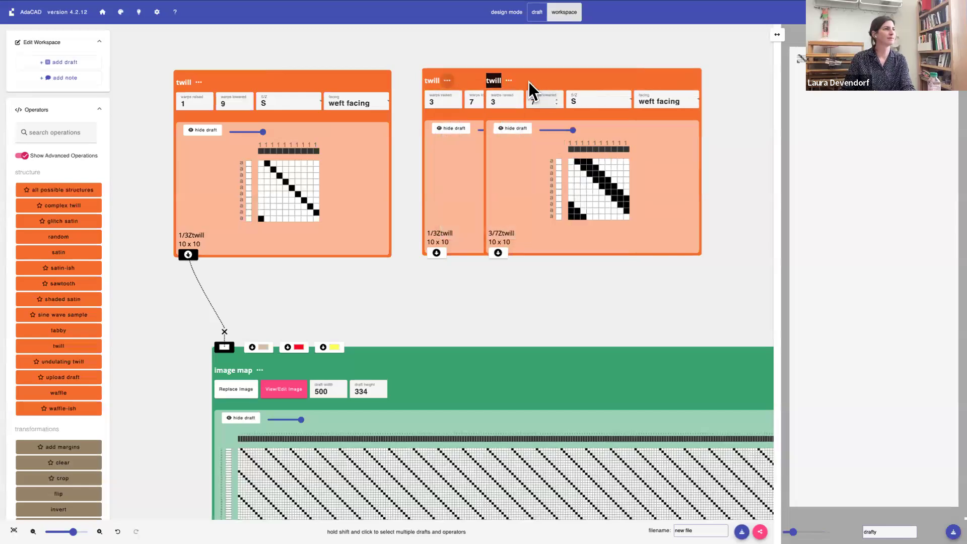
pyautogui.moveTo(628, 76); pyautogui.dragTo(718, 79)
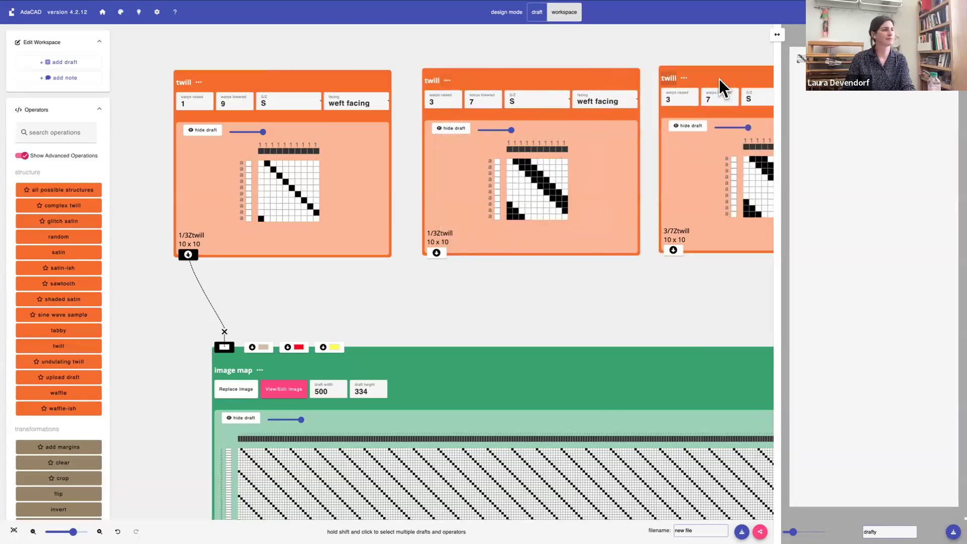
# Set the copied twill to 5 warps raised and 5 warps lowered, keeping it weft facing
pyautogui.hscroll(5, 545, 111)
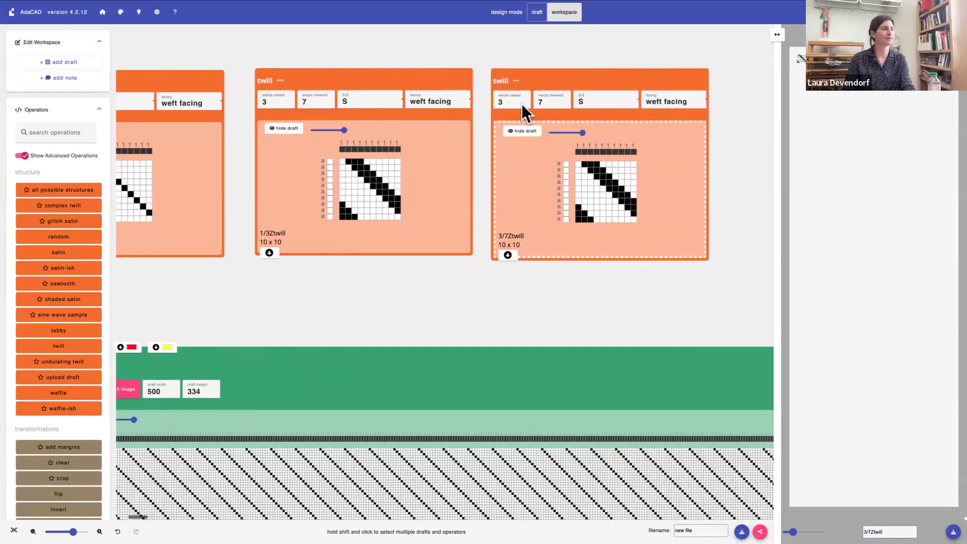
pyautogui.doubleClick(507, 101)
pyautogui.write('5')
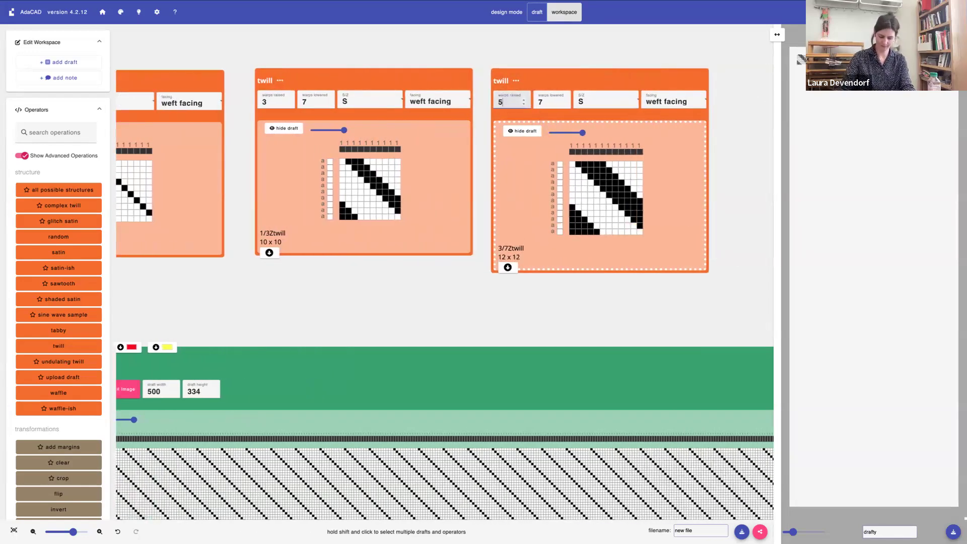
pyautogui.doubleClick(557, 101)
pyautogui.write('6')
pyautogui.press('Down')
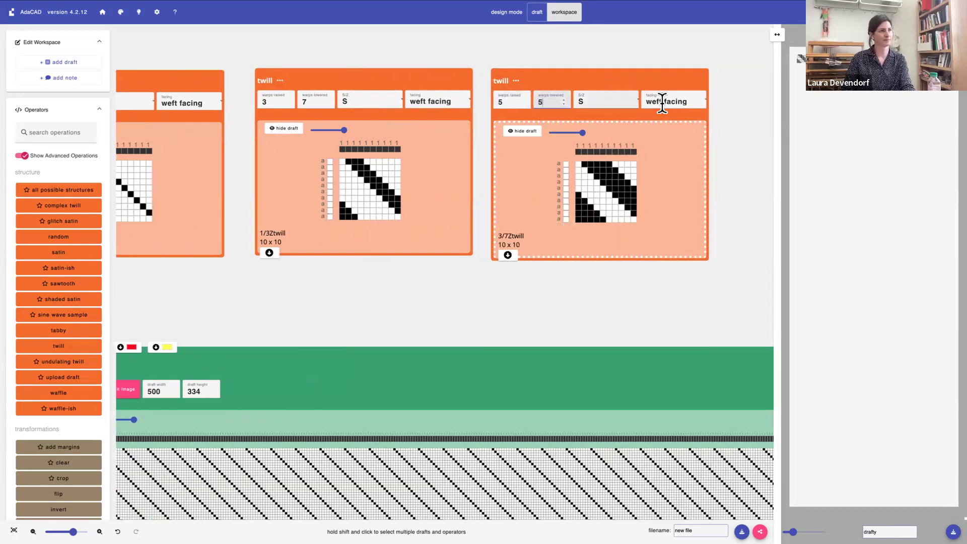
pyautogui.click(683, 103)
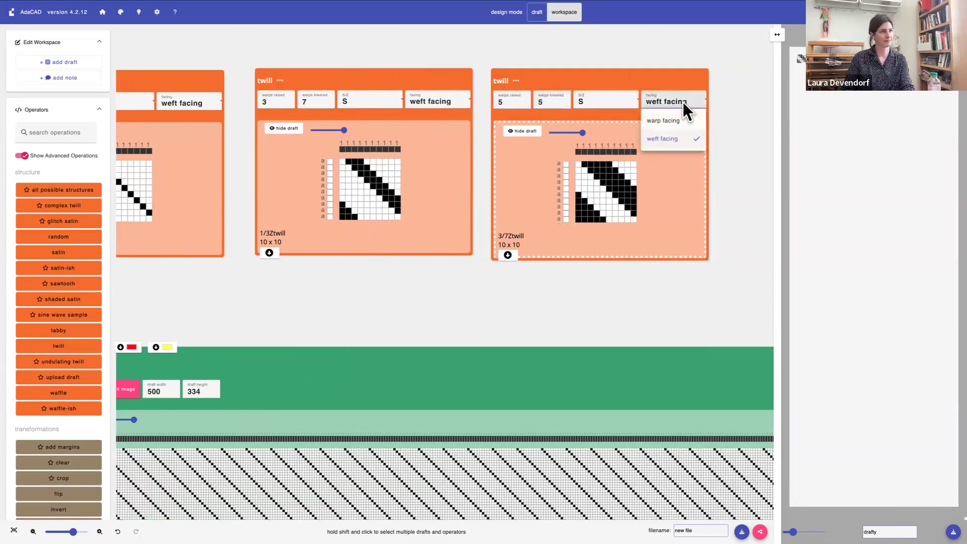
pyautogui.click(608, 105)
# Duplicate the 5/5 twill and place the copy beside it as the fourth twill
pyautogui.hscroll(5, 606, 104)
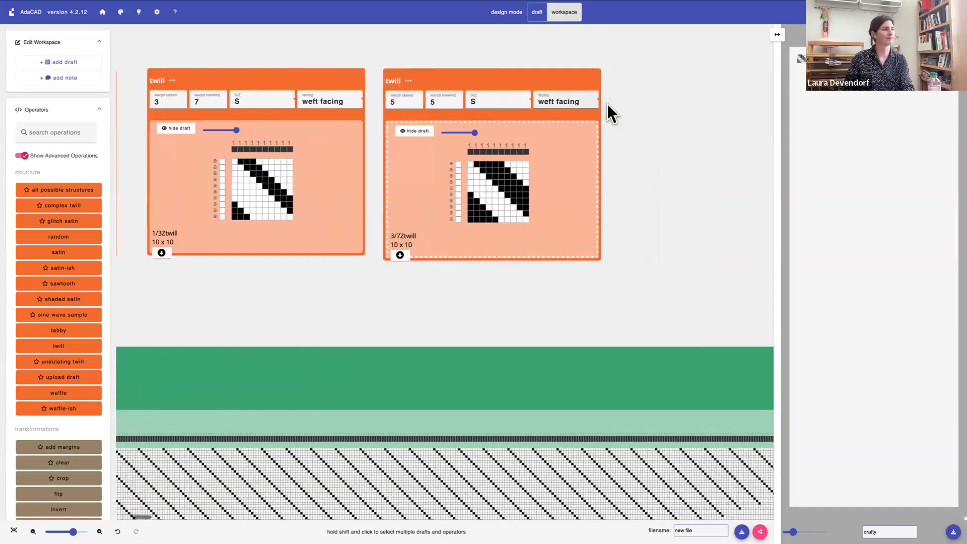
pyautogui.rightClick(438, 82)
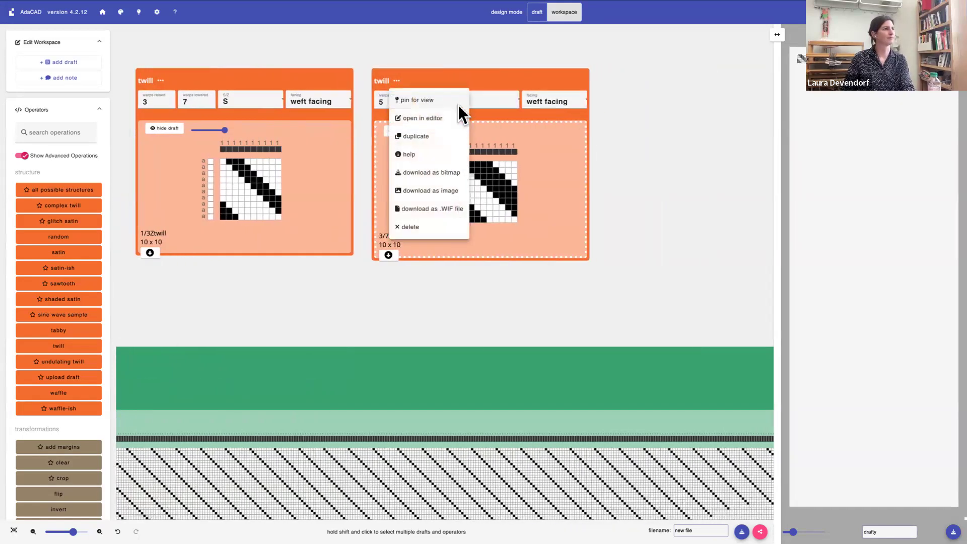
pyautogui.click(447, 136)
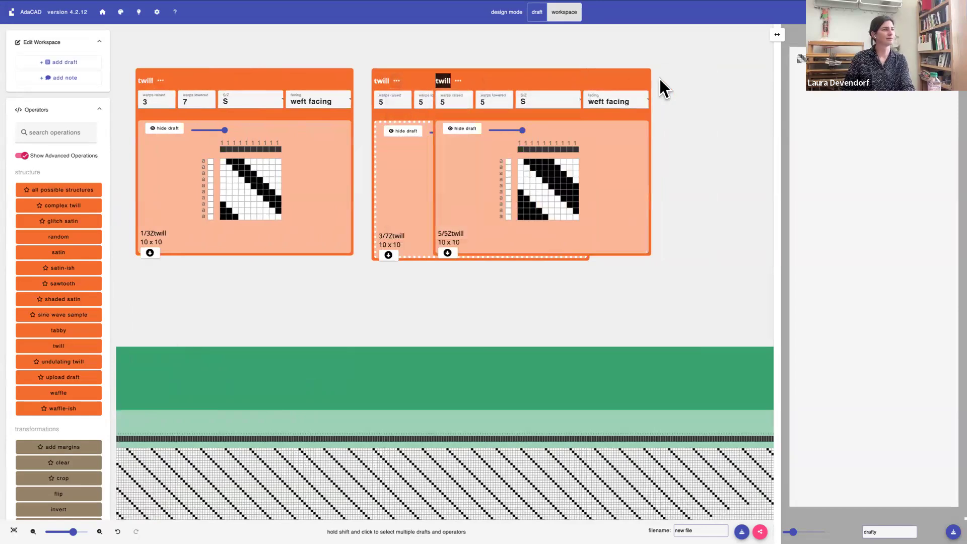
pyautogui.hscroll(4, 532, 110)
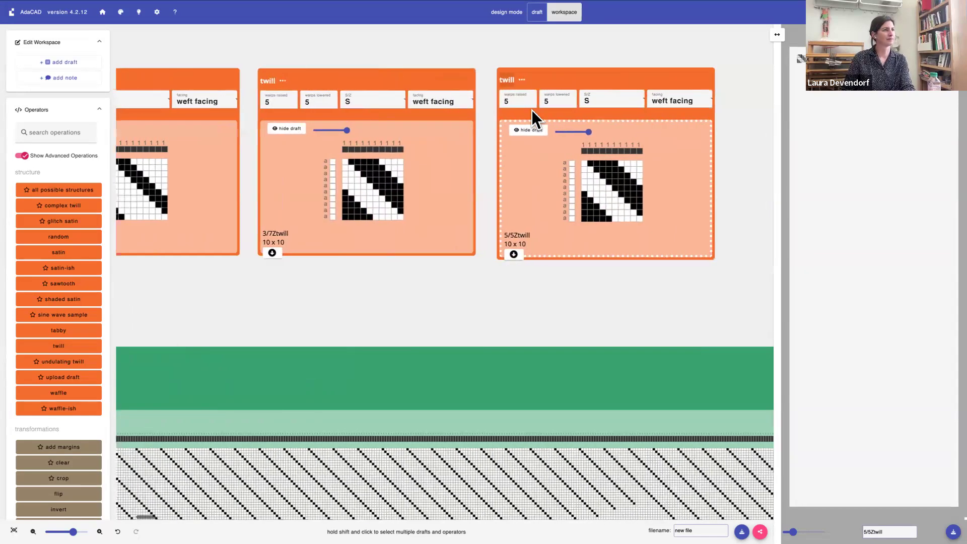
# Set the fourth twill to 8 warps raised and 2 warps lowered
pyautogui.click(413, 102)
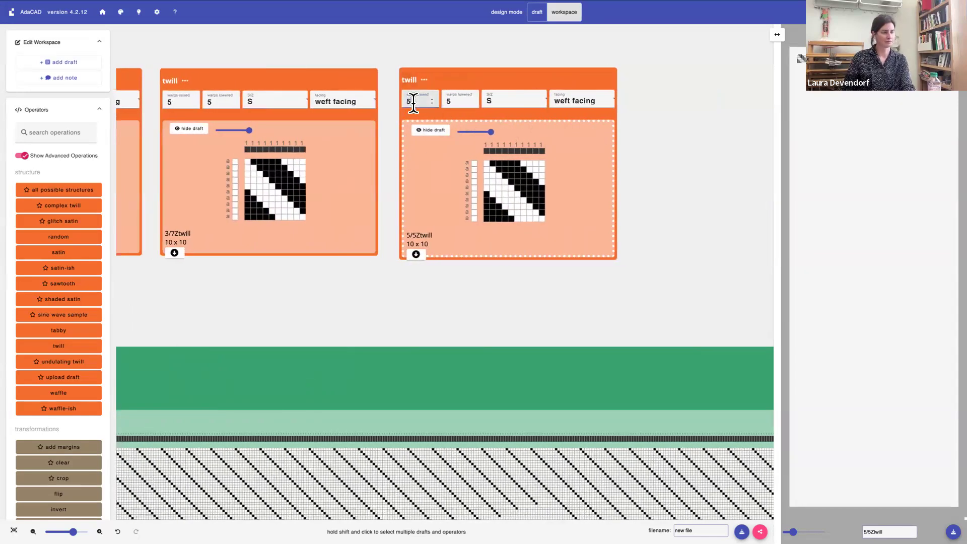
pyautogui.press('Up')
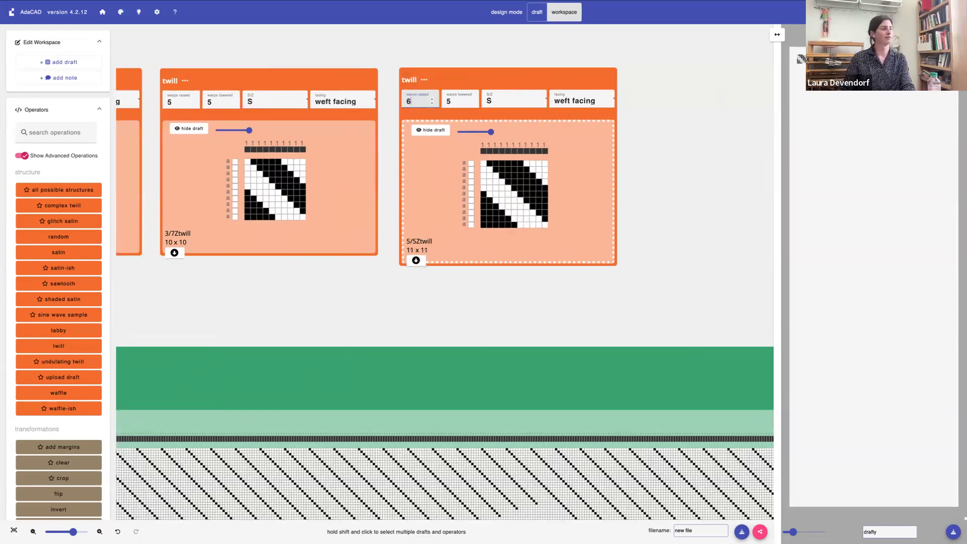
pyautogui.press('Up')
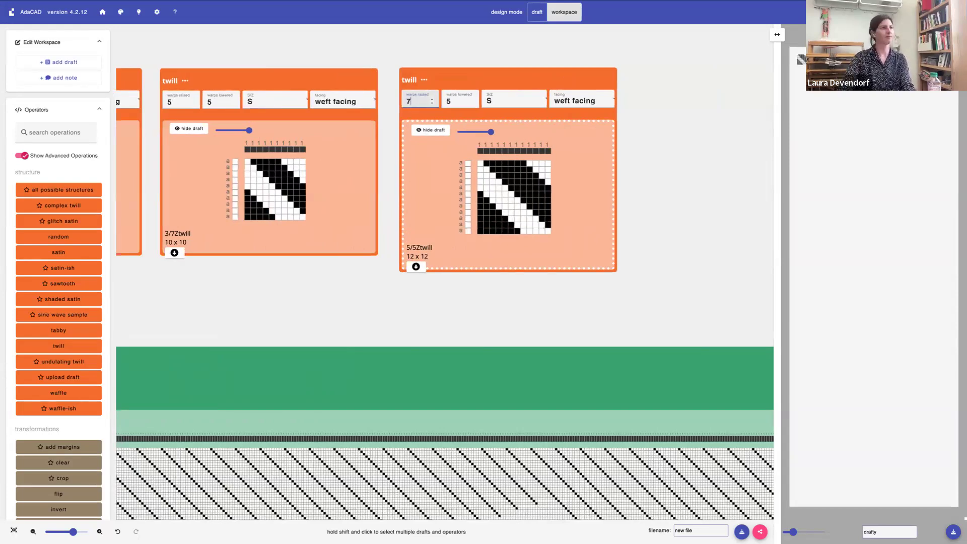
pyautogui.press('Up')
pyautogui.click(453, 99)
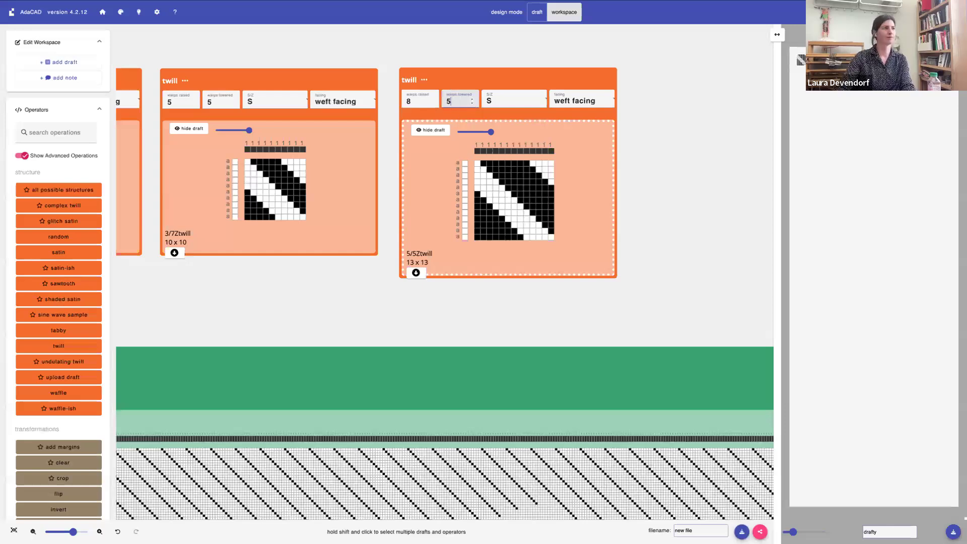
pyautogui.press('Down')
pyautogui.press('Down')
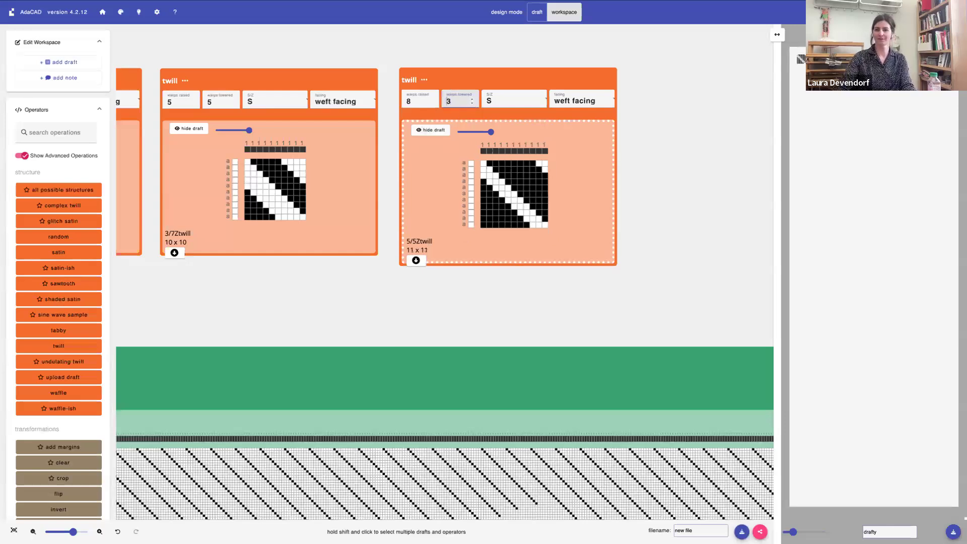
pyautogui.press('Down')
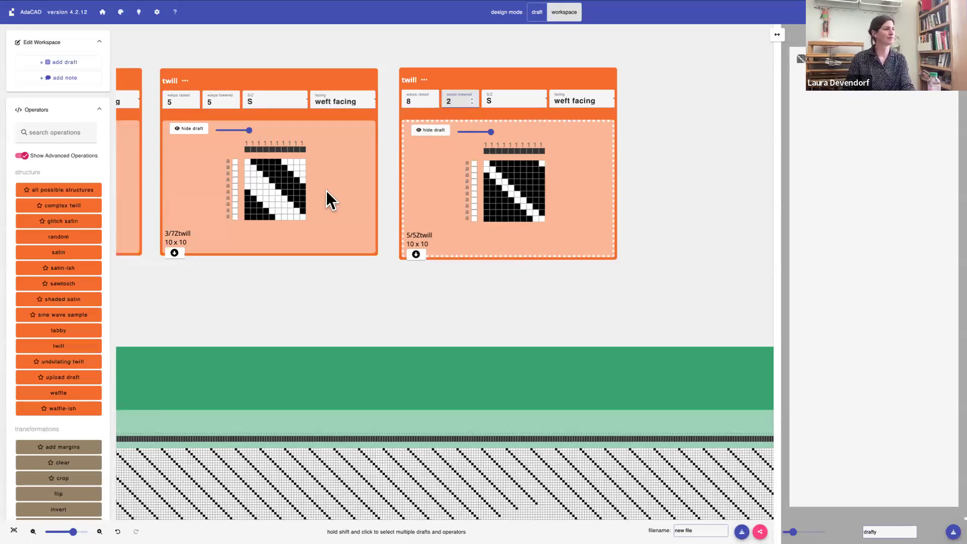
# Connect the 8/2 twill's output to the red color input of the image map
pyautogui.hscroll(5, 325, 192)
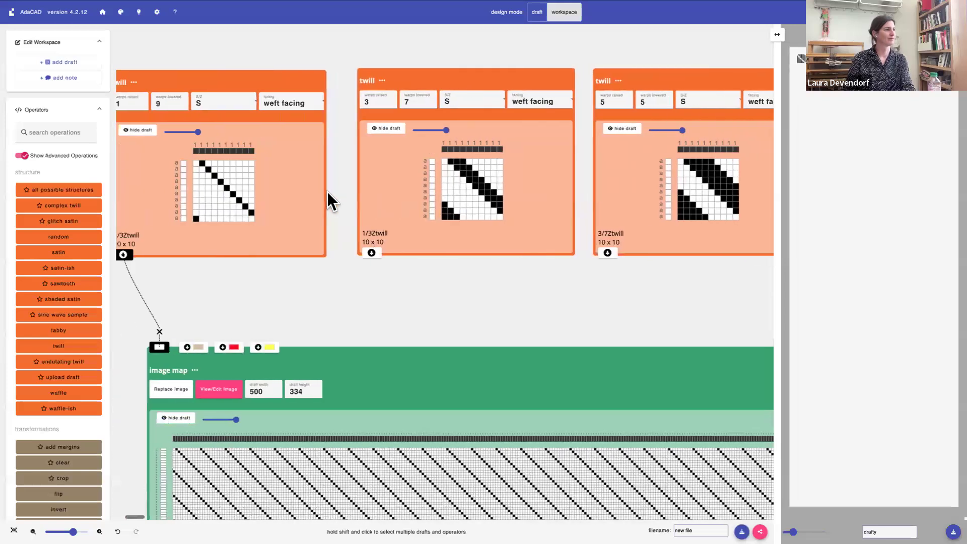
pyautogui.hscroll(-3, 332, 190)
pyautogui.hscroll(3, 337, 189)
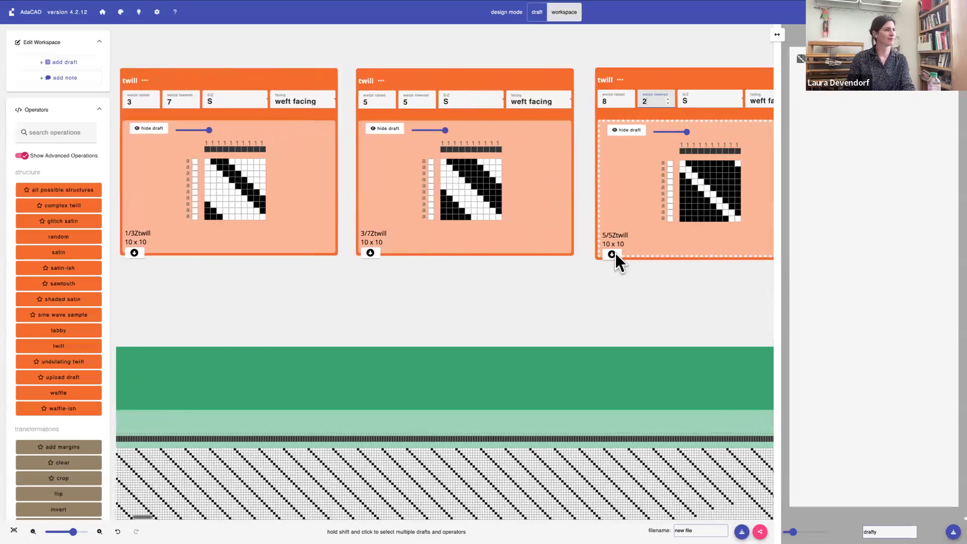
pyautogui.click(612, 254)
pyautogui.hscroll(-12, 261, 321)
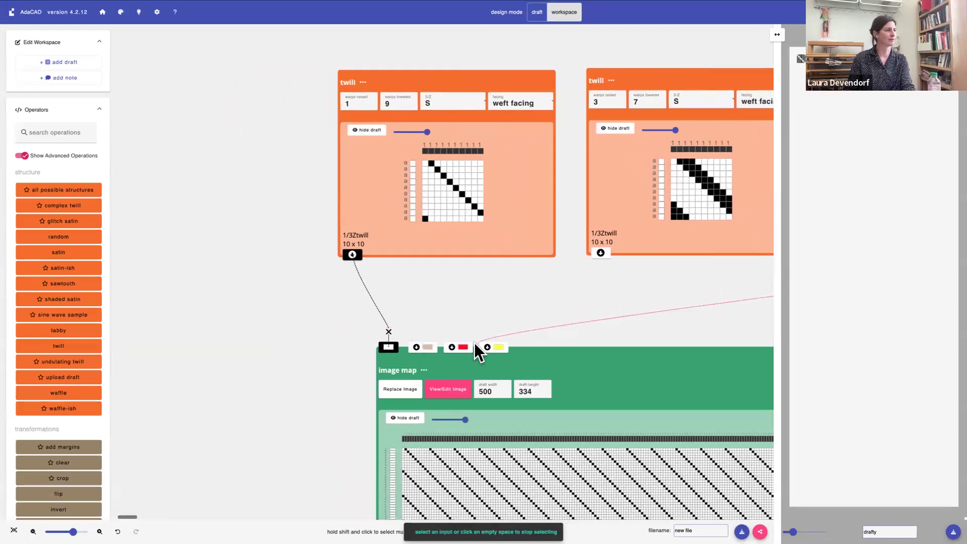
pyautogui.click(463, 344)
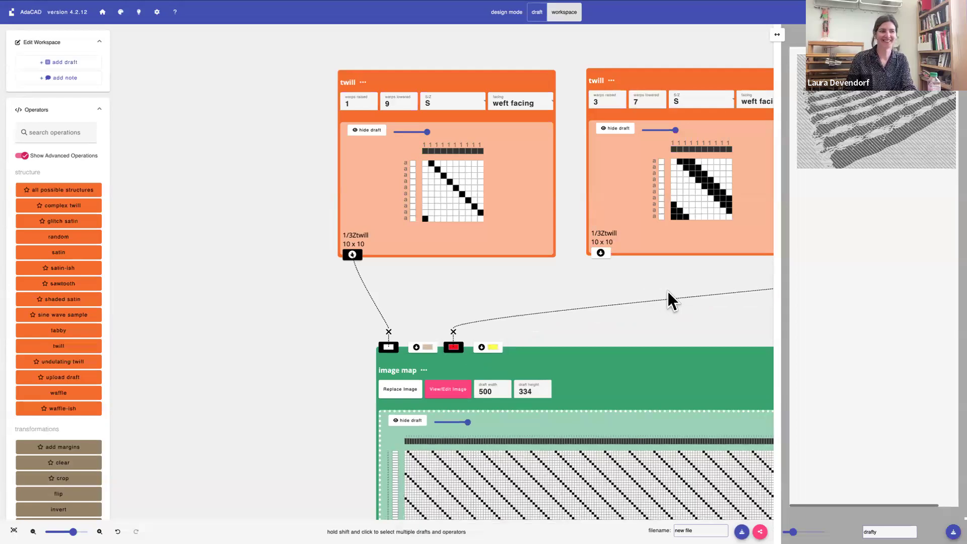
# Connect the 5/5 twill to the image map's beige input and the 3/7 twill to its yellow input
pyautogui.hscroll(6, 594, 302)
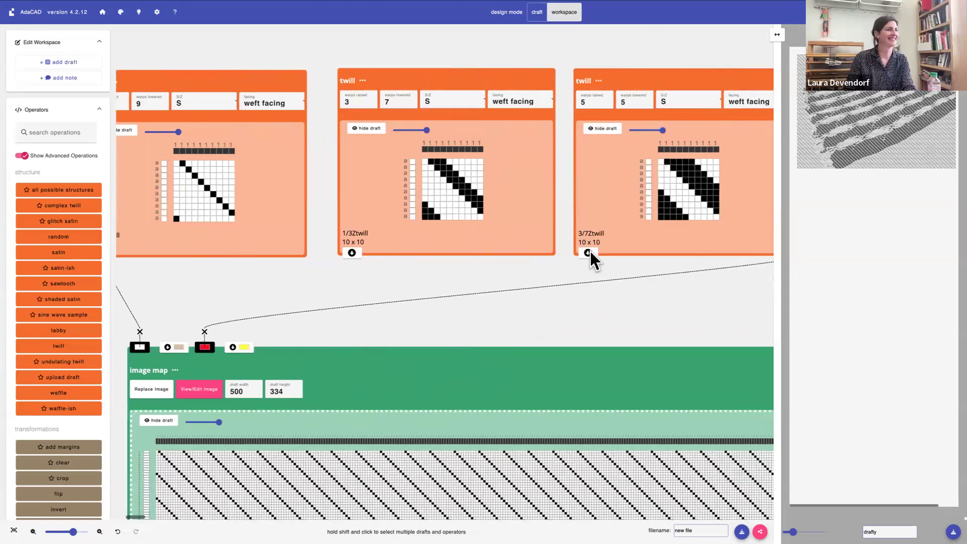
pyautogui.click(588, 253)
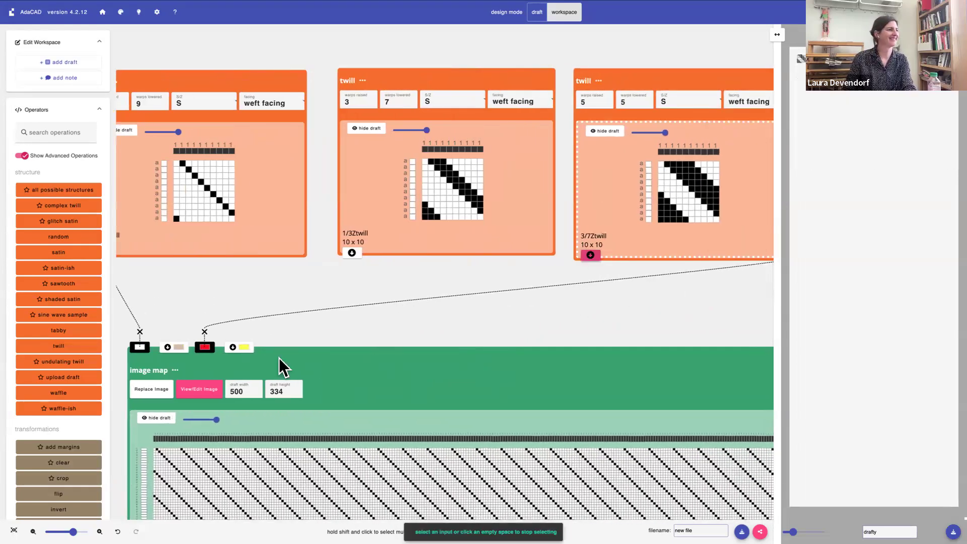
pyautogui.click(358, 270)
pyautogui.click(352, 253)
pyautogui.click(235, 348)
pyautogui.click(588, 377)
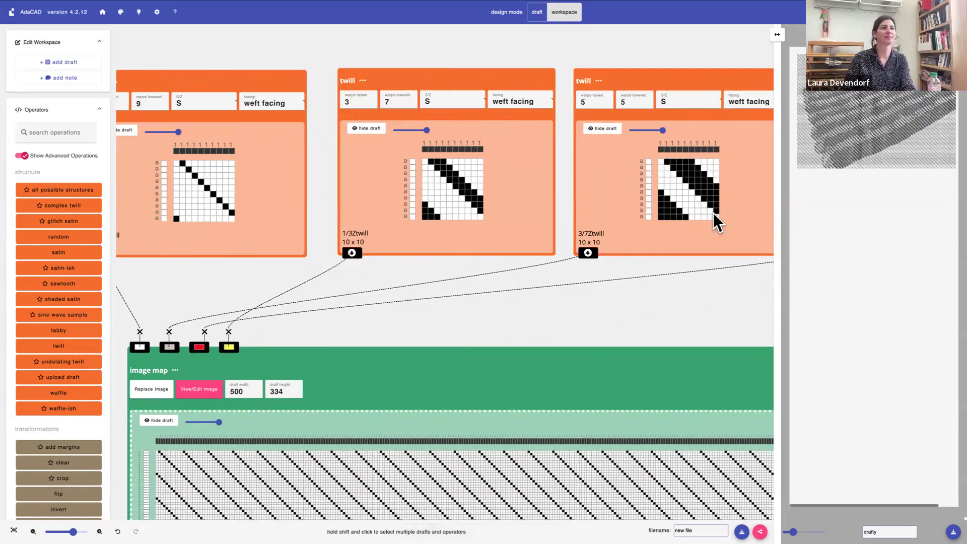
# Examine the mapped draft in the detail viewer at different magnifications, checking how the twills meet across color regions
pyautogui.hscroll(2, 714, 214)
pyautogui.moveTo(794, 532); pyautogui.dragTo(813, 532)
pyautogui.scroll(-10, 868, 371)
pyautogui.hscroll(3, 869, 371)
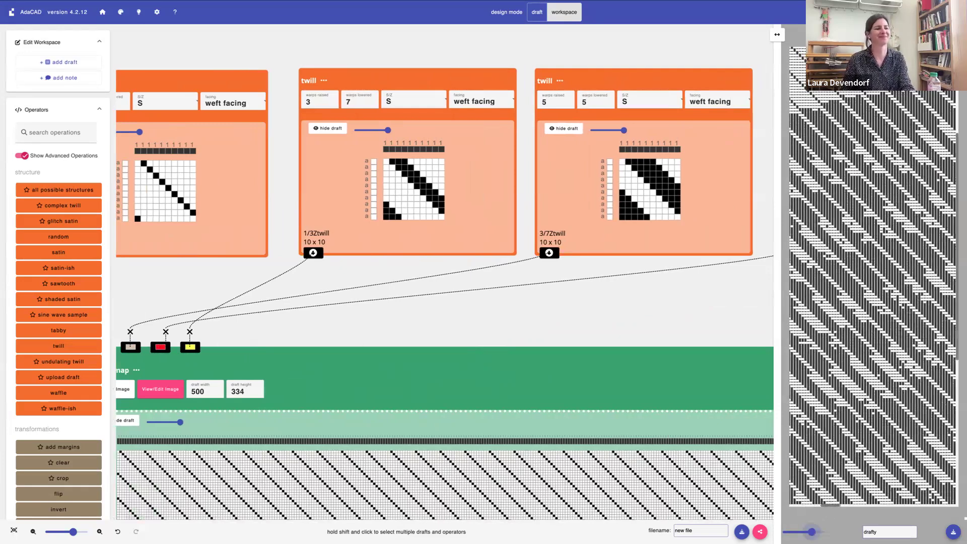
pyautogui.moveTo(812, 532); pyautogui.dragTo(795, 532)
pyautogui.hscroll(-5, 875, 266)
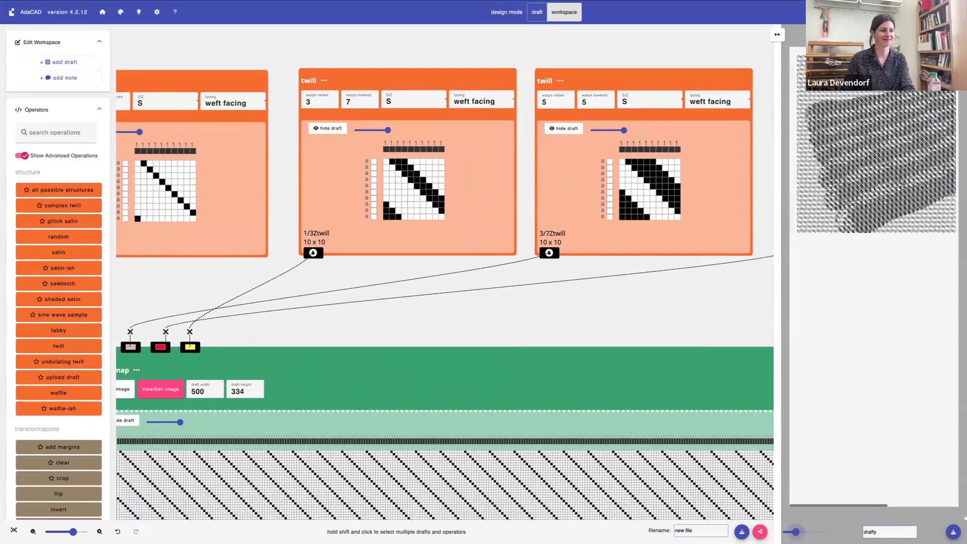
pyautogui.moveTo(796, 532); pyautogui.dragTo(810, 532)
pyautogui.scroll(-1, 844, 411)
pyautogui.hscroll(1, 844, 411)
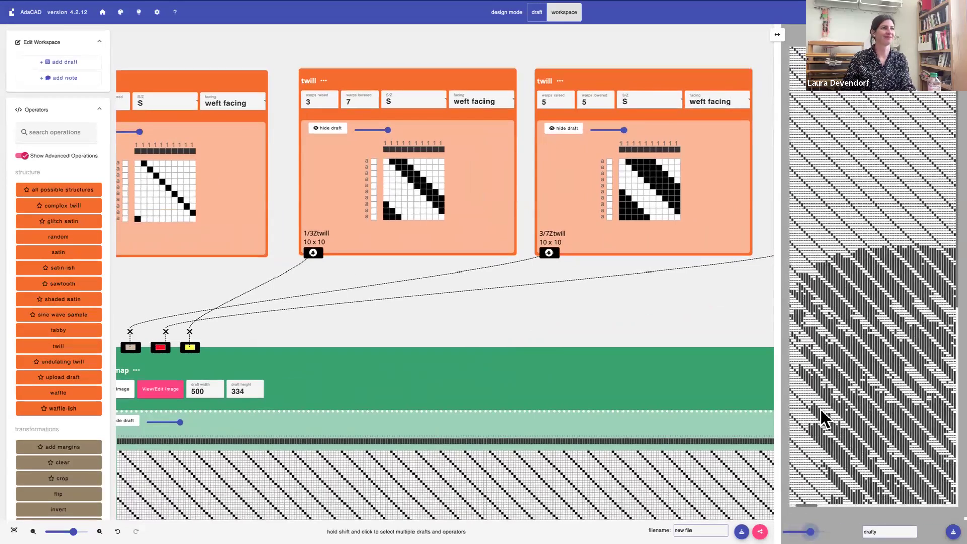
# Change the 5/5 twill's direction to Z and view the whole image map draft in the workspace
pyautogui.click(657, 100)
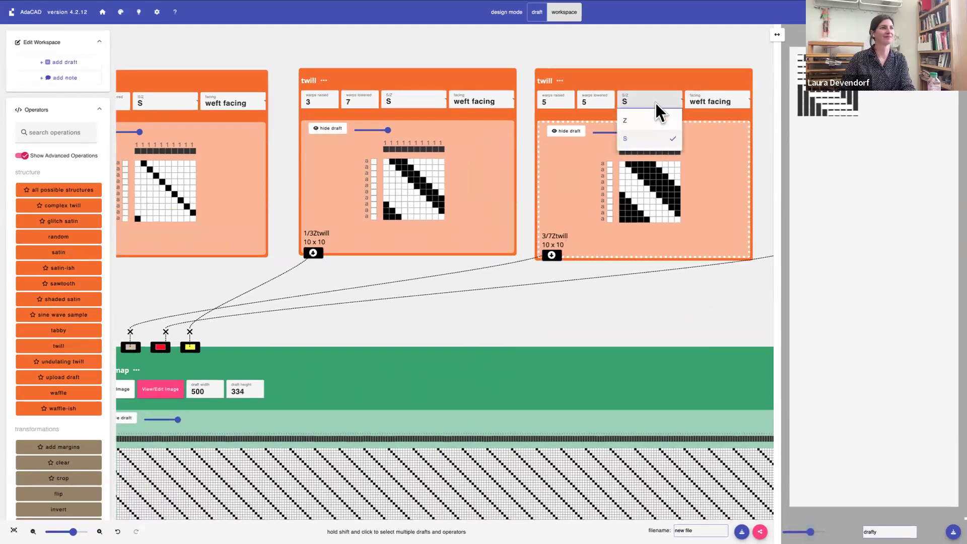
pyautogui.click(653, 119)
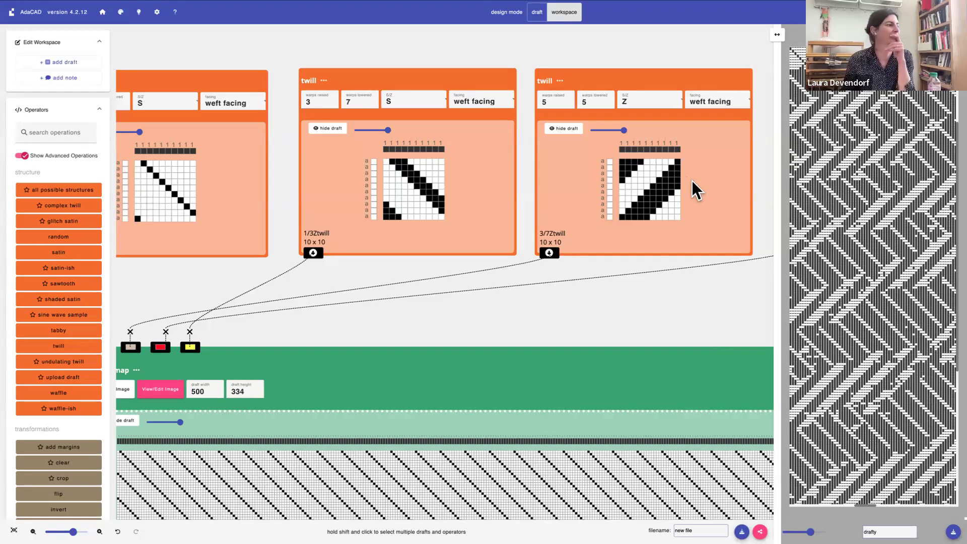
pyautogui.click(32, 531)
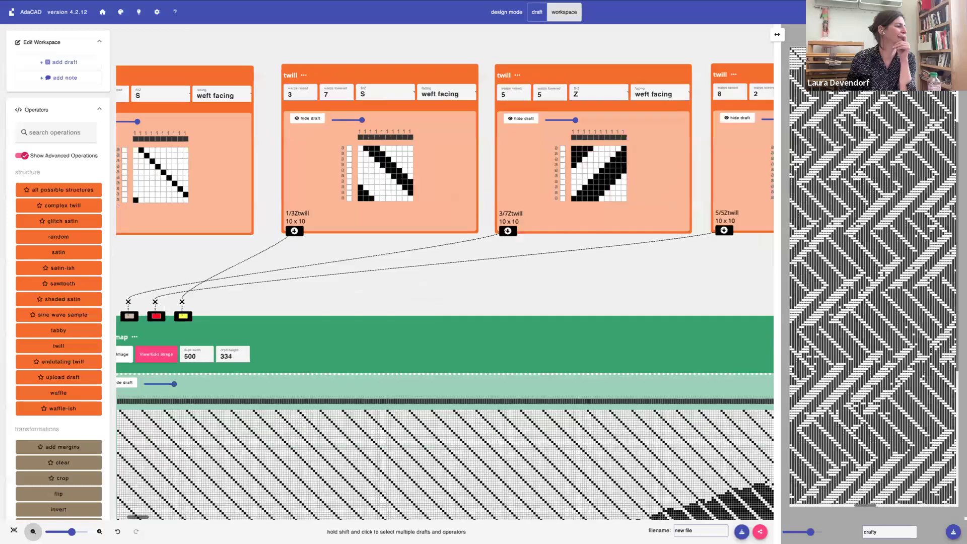
pyautogui.click(32, 531)
pyautogui.click(32, 531)
pyautogui.click(33, 532)
pyautogui.click(32, 531)
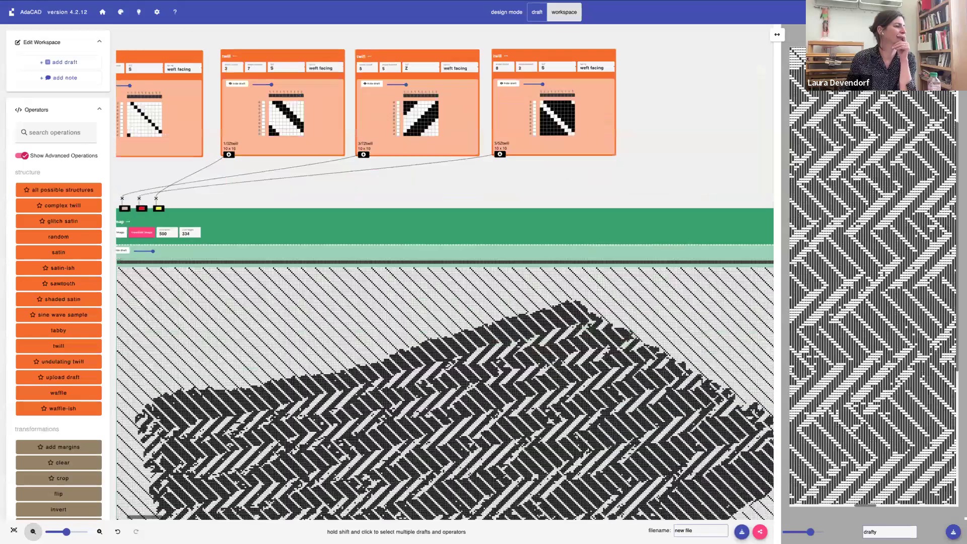
pyautogui.click(33, 531)
pyautogui.click(32, 531)
pyautogui.click(33, 531)
pyautogui.moveTo(220, 160); pyautogui.dragTo(318, 174)
pyautogui.moveTo(213, 186); pyautogui.dragTo(211, 182)
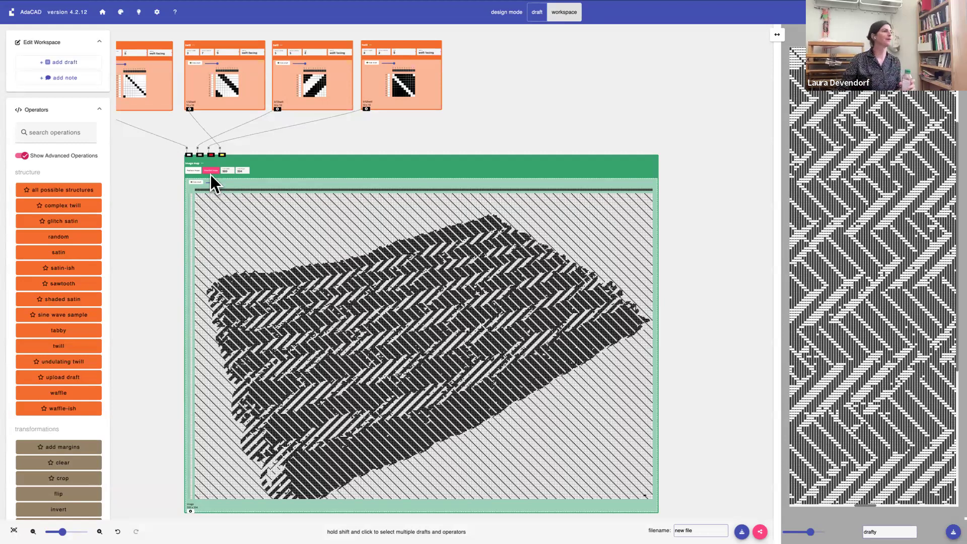
# Change the 1/9 twill's direction to Z and select the image map to view its updated draft
pyautogui.hscroll(-5, 151, 98)
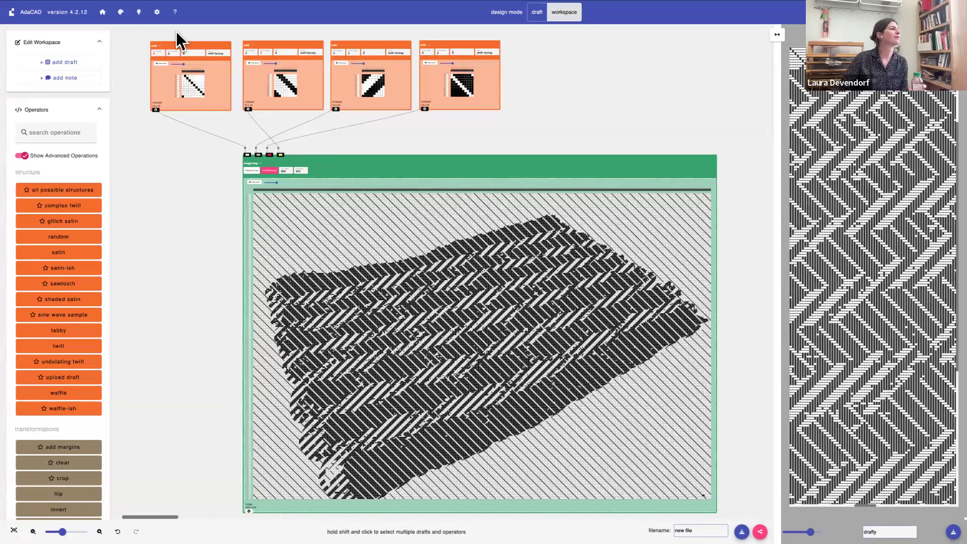
pyautogui.click(193, 52)
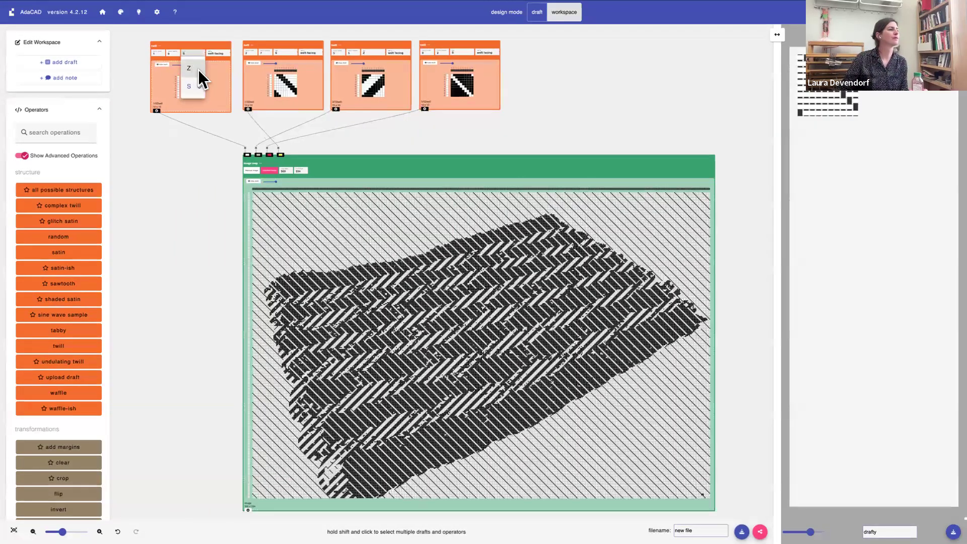
pyautogui.click(198, 71)
pyautogui.click(494, 166)
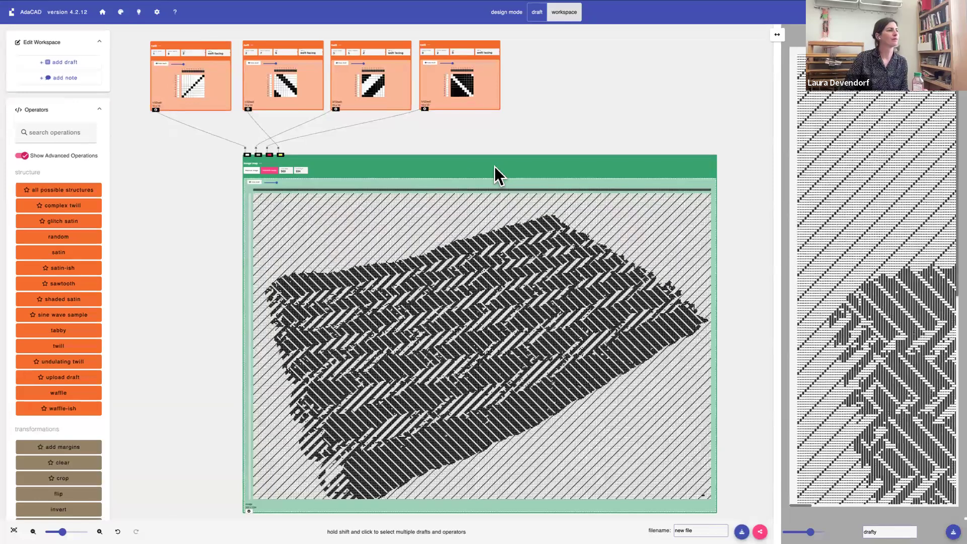
# Examine the image map draft up close, comparing the Z background twill with the twills inside the shape
pyautogui.hscroll(8, 491, 168)
pyautogui.scroll(-2, 491, 167)
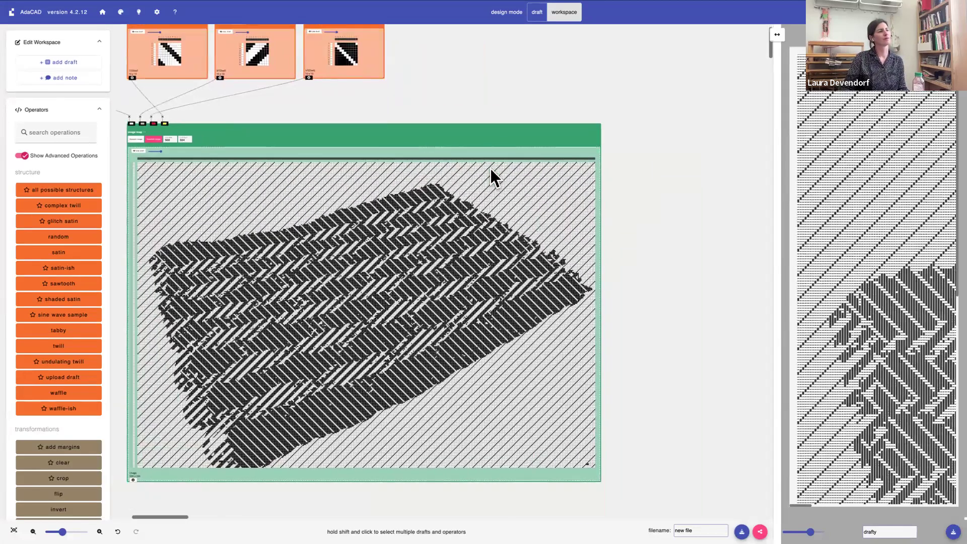
pyautogui.scroll(-10, 802, 258)
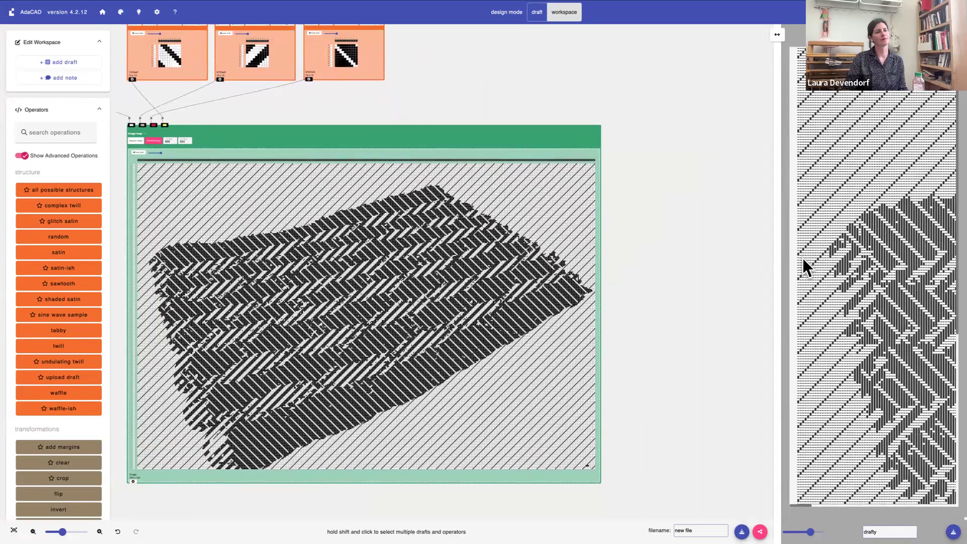
pyautogui.hscroll(10, 803, 258)
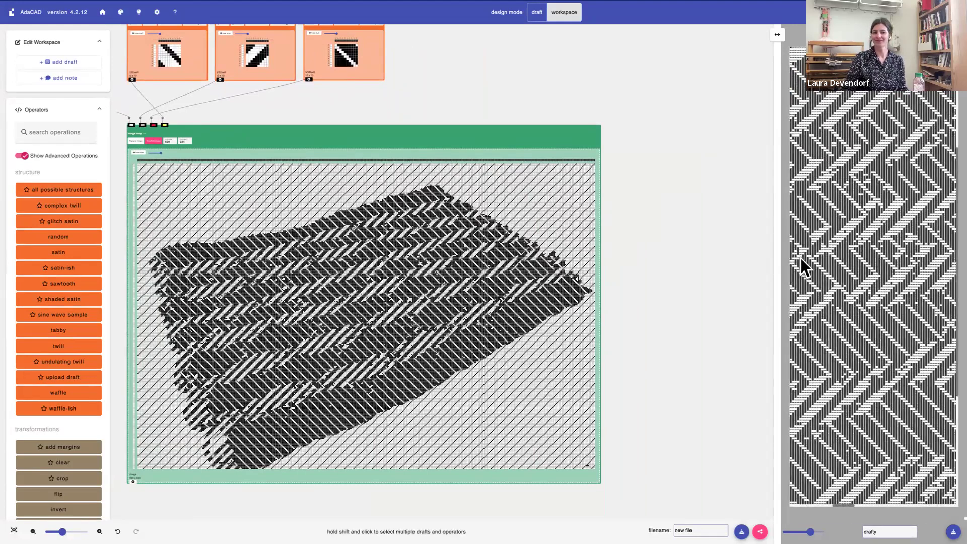
pyautogui.hscroll(-10, 800, 258)
pyautogui.scroll(-5, 799, 258)
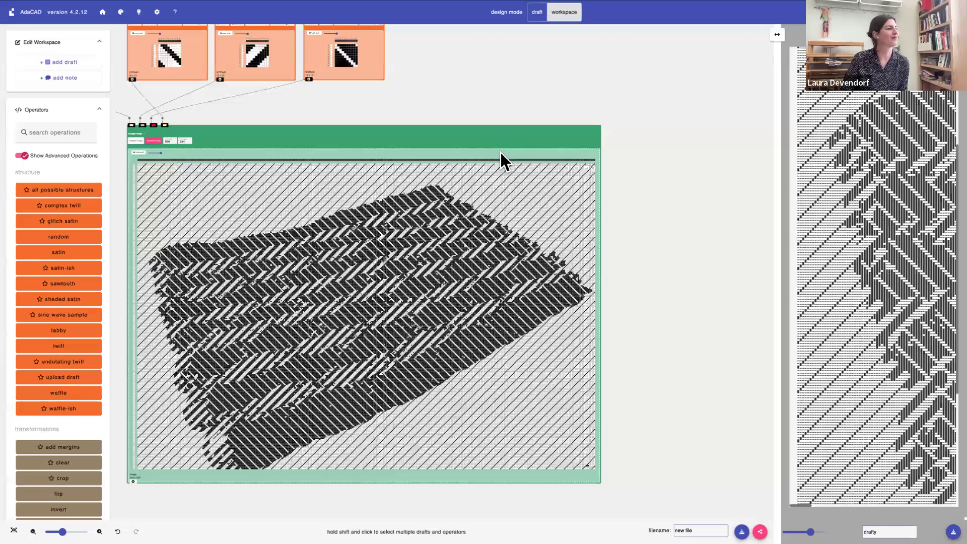
pyautogui.scroll(-4, 500, 151)
pyautogui.hscroll(-5, 501, 150)
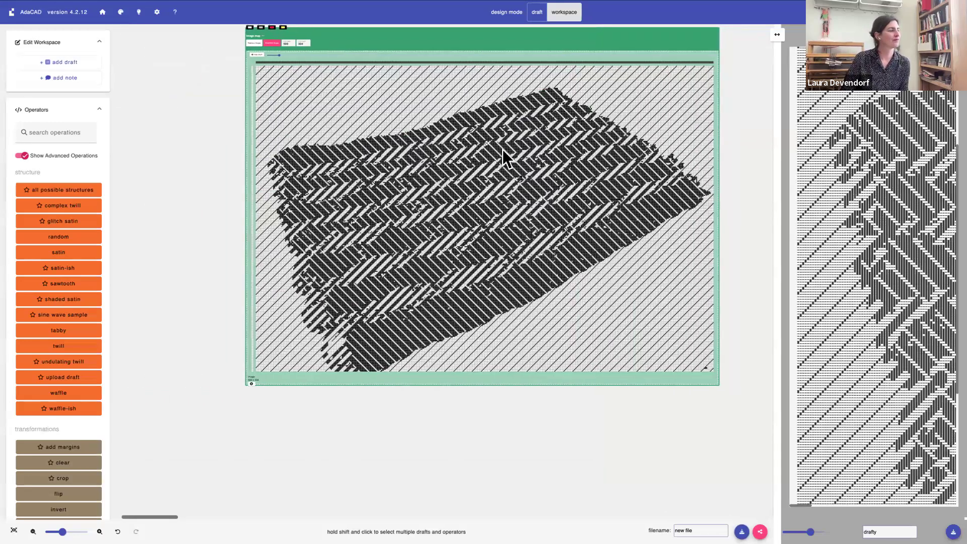
pyautogui.hscroll(3, 502, 150)
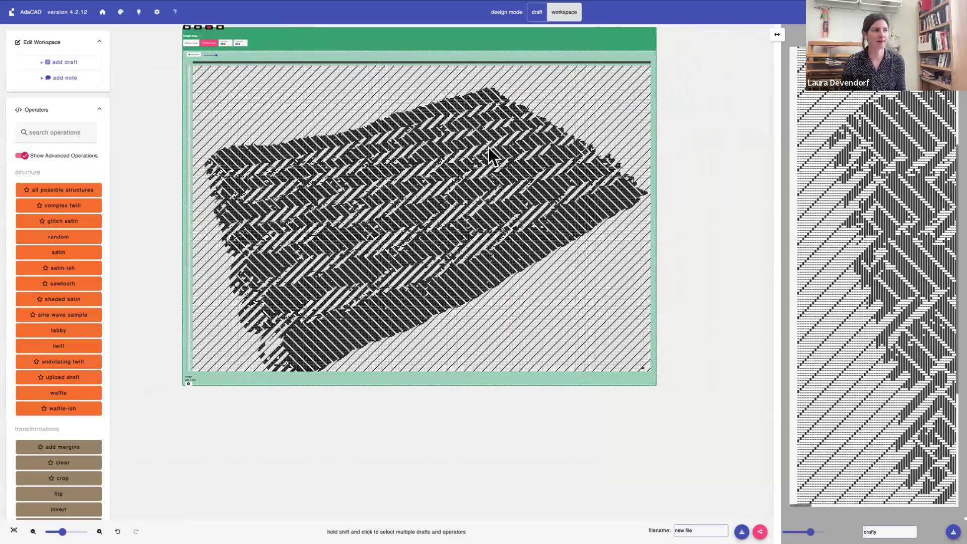
pyautogui.scroll(2, 491, 147)
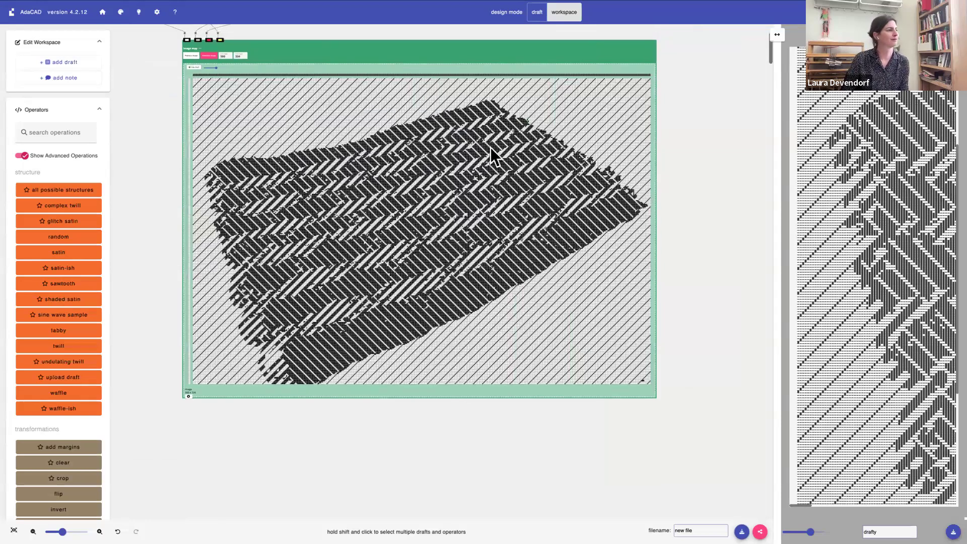
pyautogui.scroll(3, 491, 147)
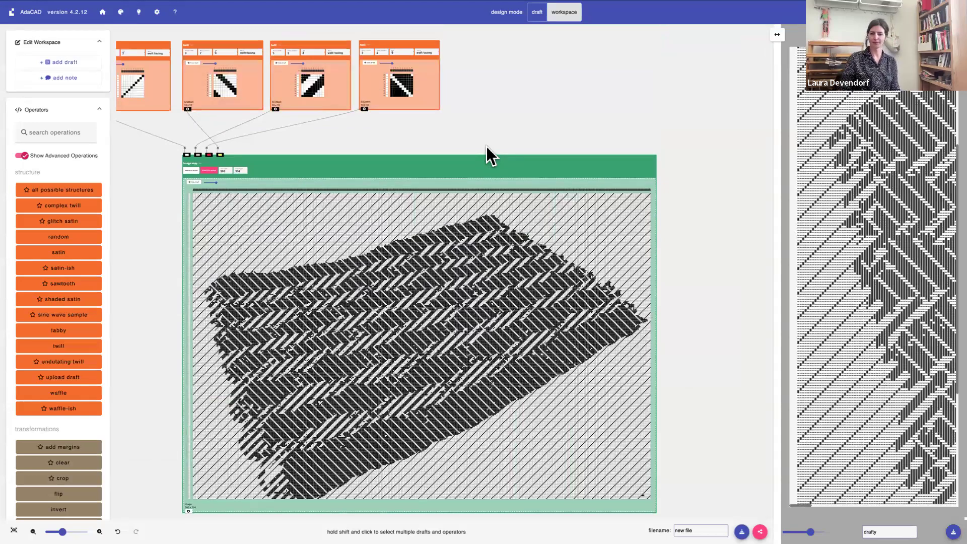
pyautogui.hscroll(-1, 487, 146)
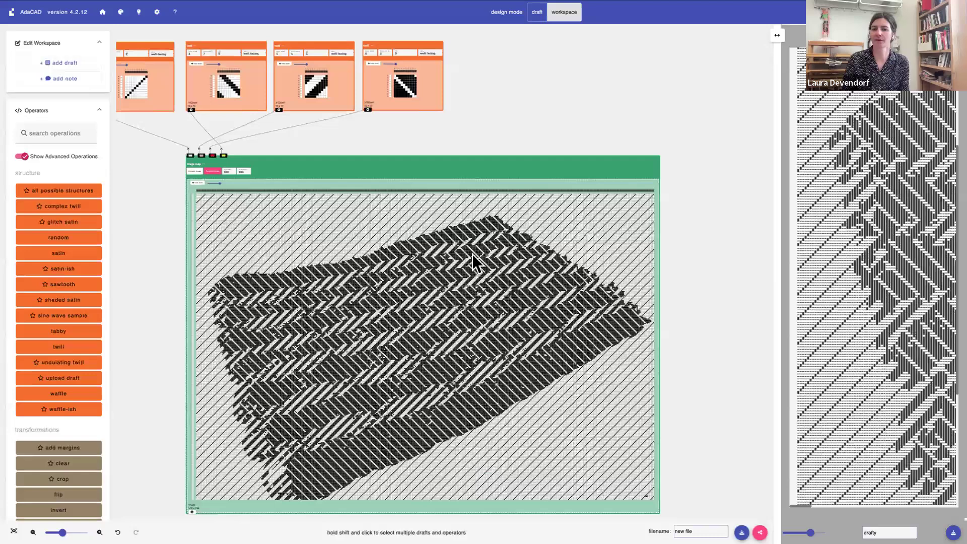
pyautogui.hscroll(-4, 473, 253)
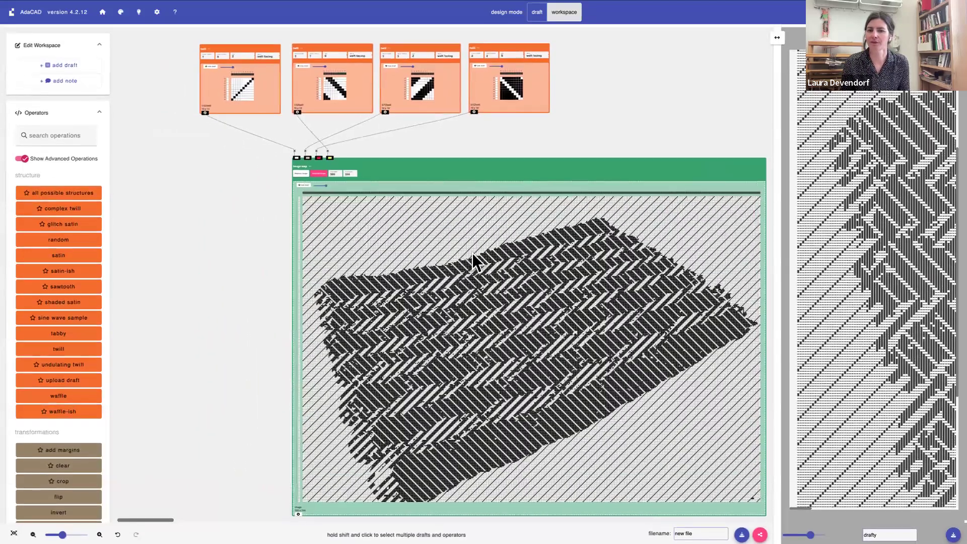
pyautogui.hscroll(4, 472, 253)
pyautogui.hscroll(1, 473, 253)
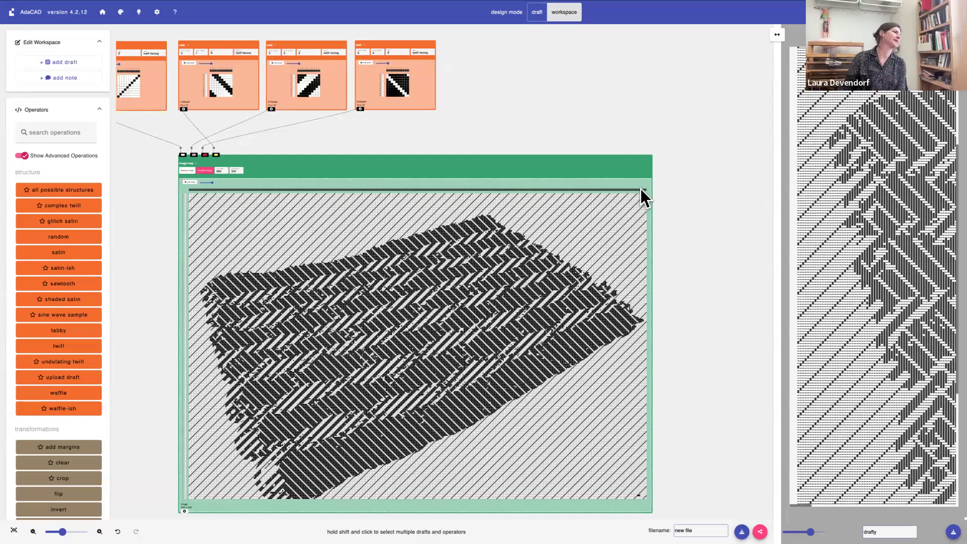
# Add a bind weft floats helper operation to the workspace
pyautogui.scroll(-15, 96, 309)
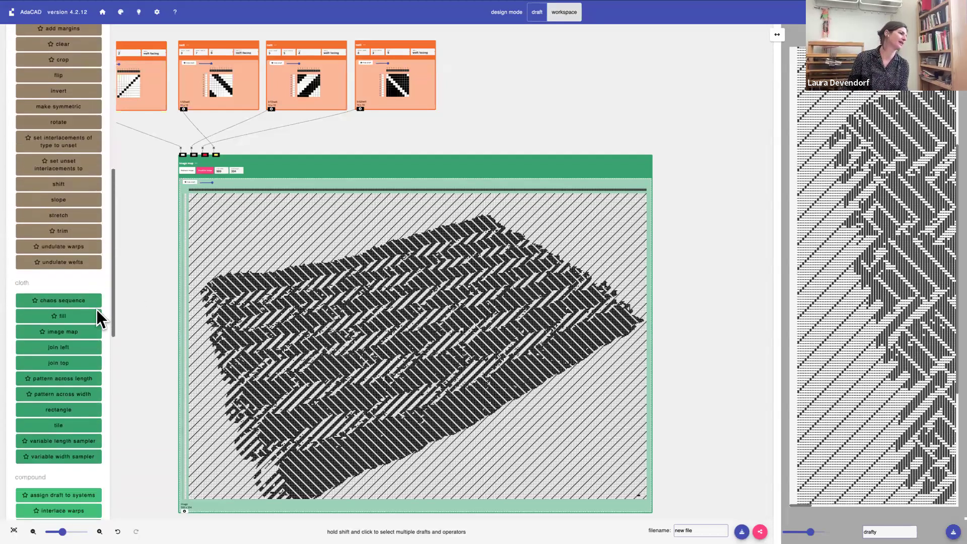
pyautogui.scroll(-10, 95, 310)
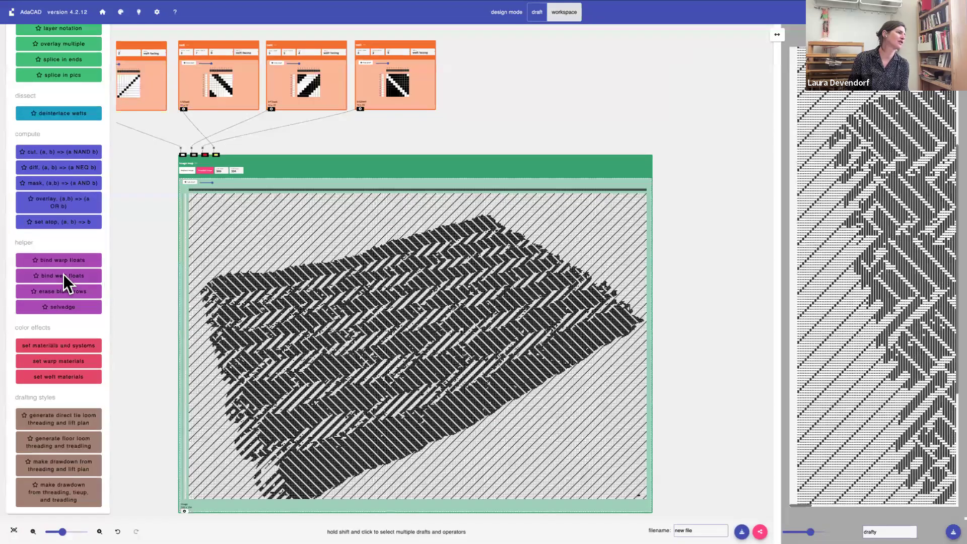
pyautogui.click(62, 274)
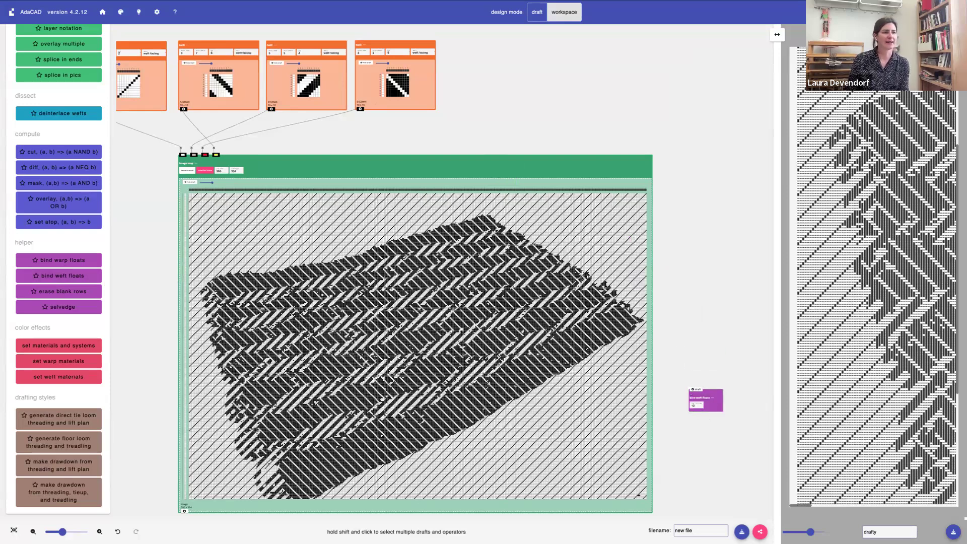
# Review the image map's draft and its image color editor, checking how the original colors are grouped
pyautogui.scroll(-3, 303, 453)
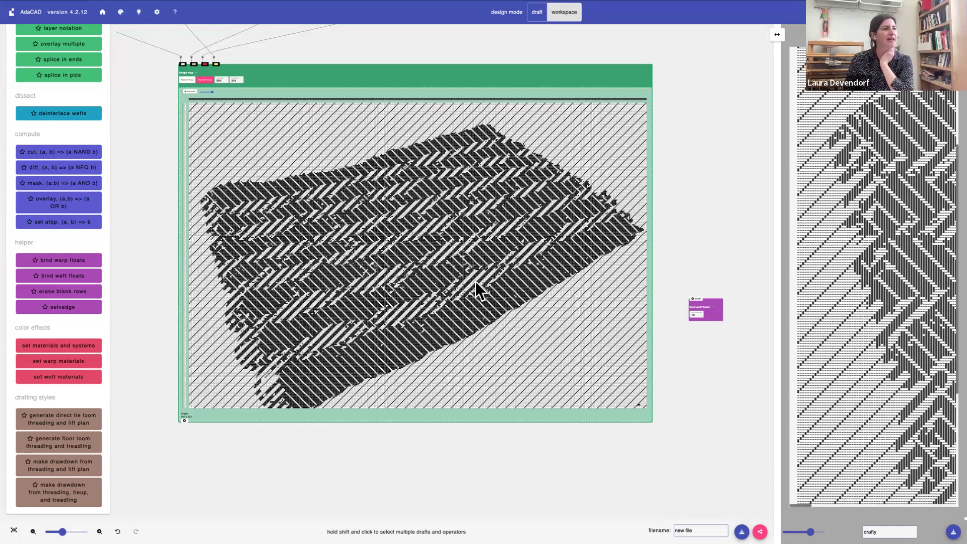
pyautogui.scroll(2, 476, 281)
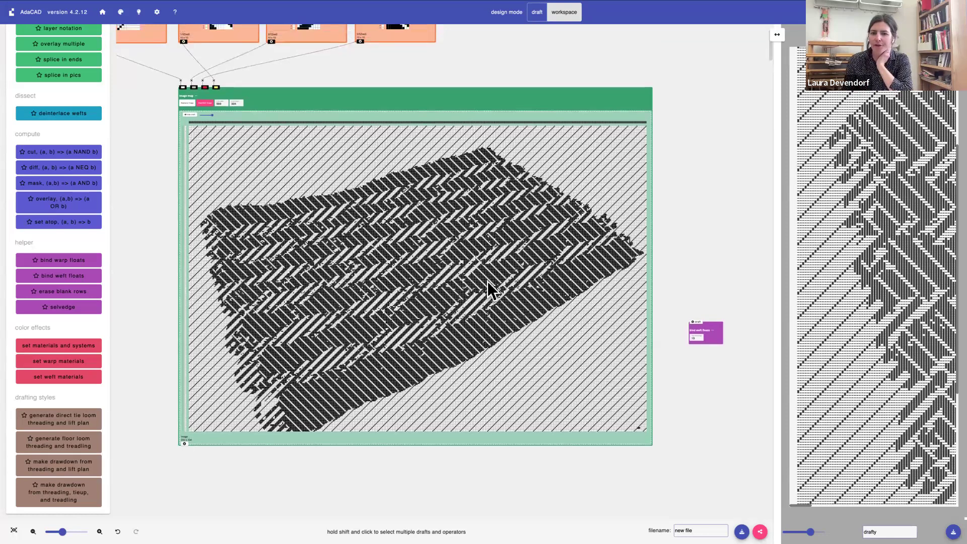
pyautogui.scroll(5, 487, 281)
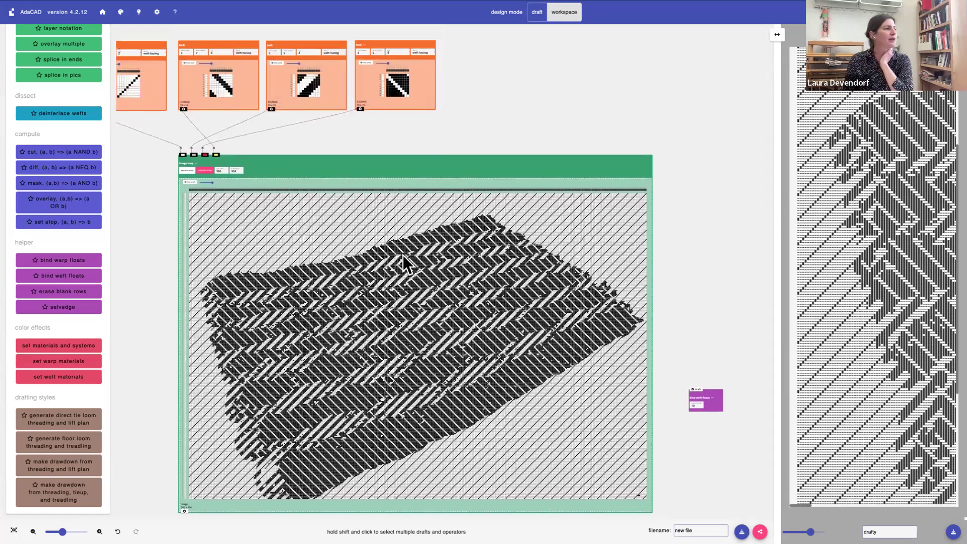
pyautogui.click(205, 171)
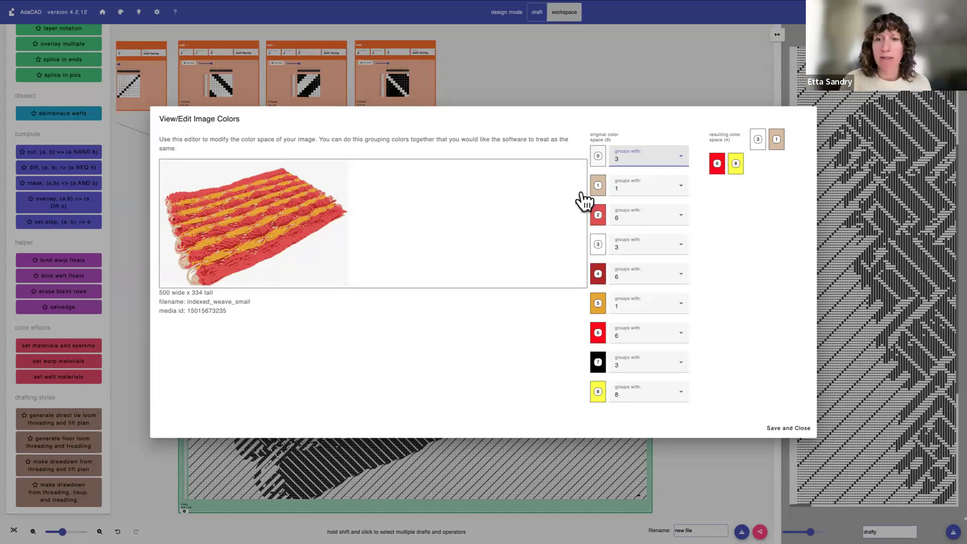
pyautogui.click(789, 428)
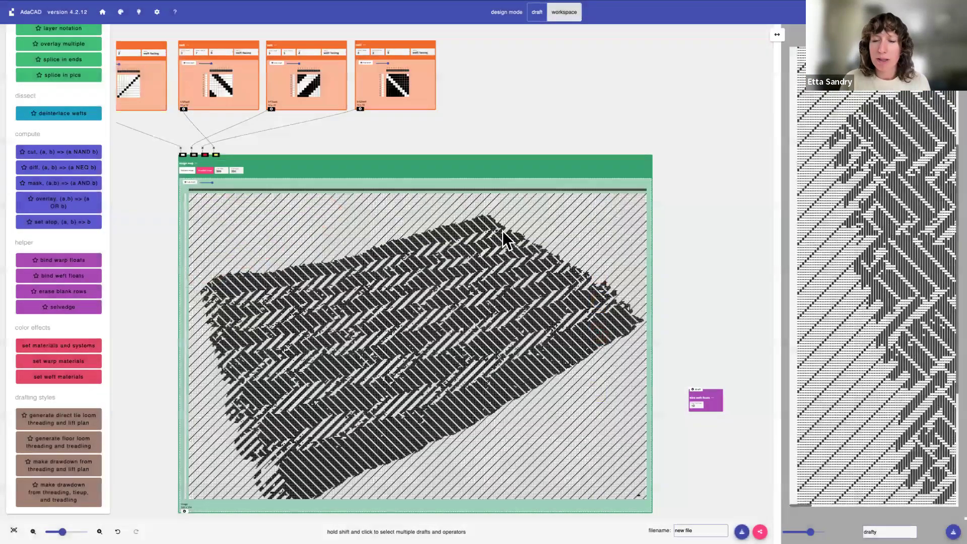
# Delete the bind weft floats operation from the workspace
pyautogui.click(712, 398)
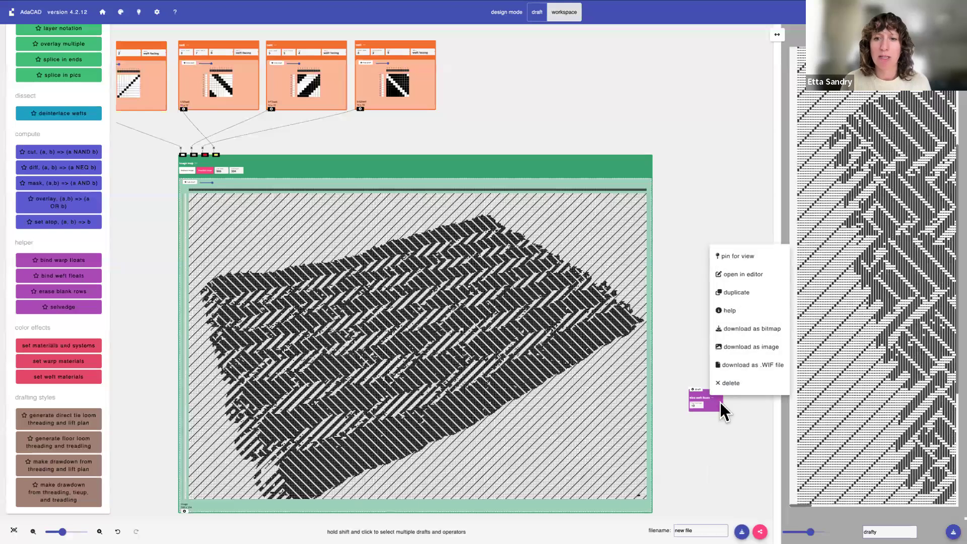
pyautogui.click(725, 384)
pyautogui.scroll(-2, 515, 394)
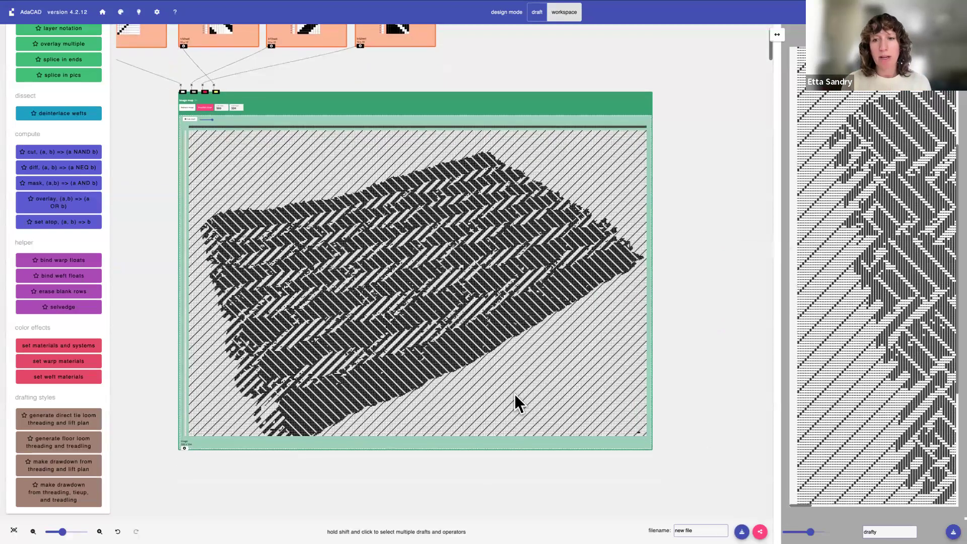
pyautogui.scroll(2, 522, 383)
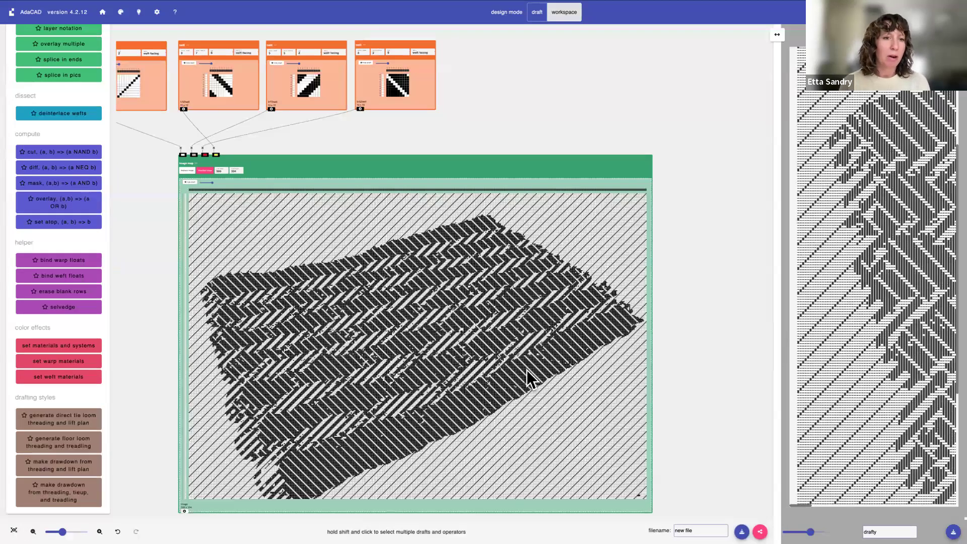
# Recheck the image's resulting color space against the inlets of the image map, leaving the color groups as they are
pyautogui.scroll(-2, 476, 346)
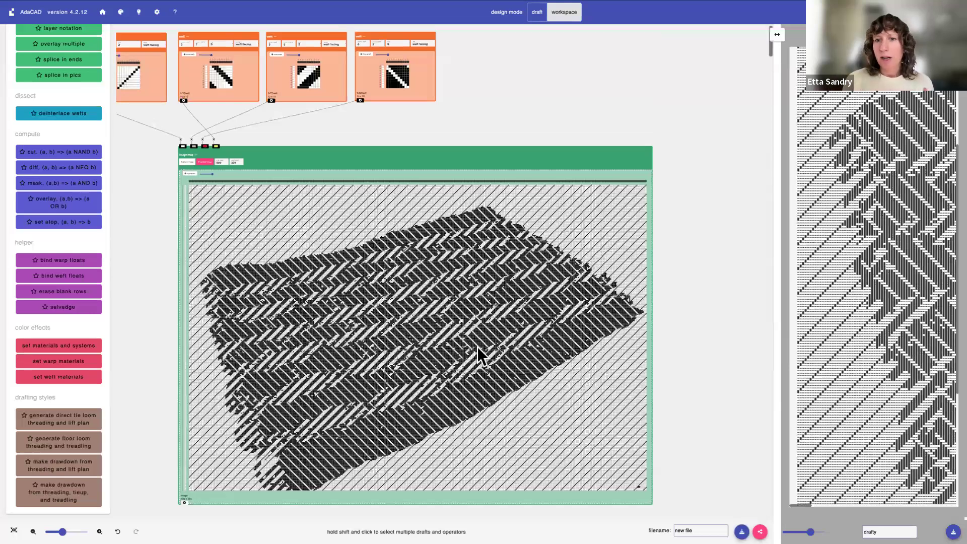
pyautogui.hscroll(-1, 282, 181)
pyautogui.scroll(-1, 283, 181)
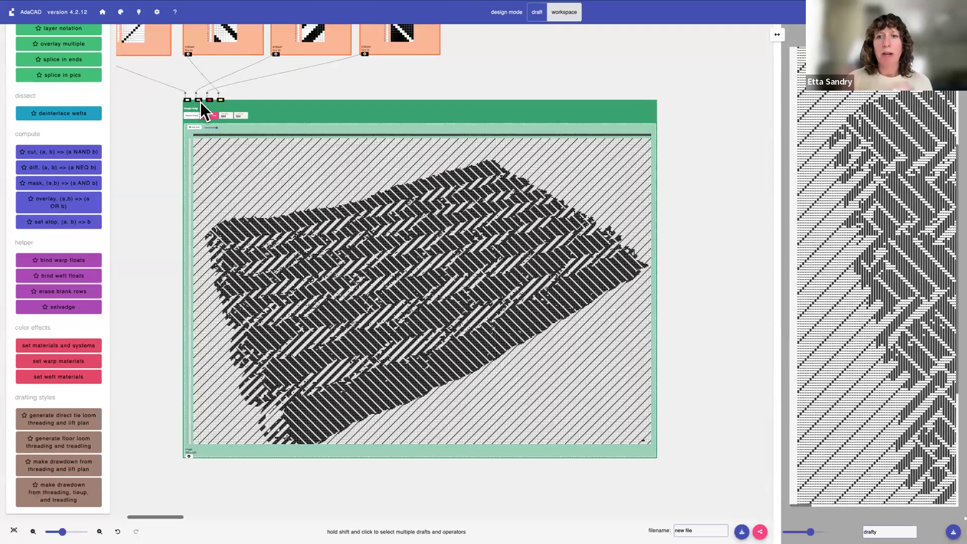
pyautogui.click(202, 115)
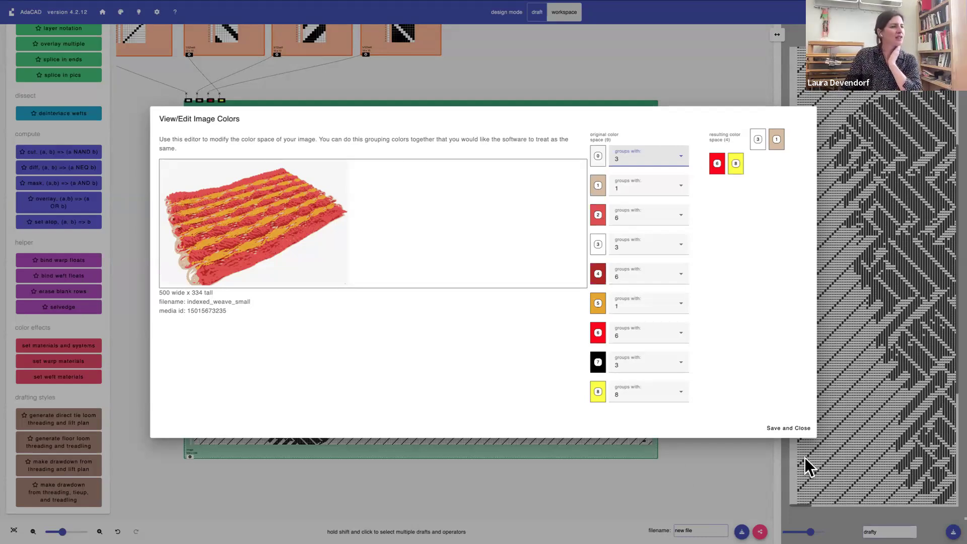
pyautogui.click(789, 427)
# Increase the second thread count of the darkest twill, which feeds the red inlet of the image map
pyautogui.scroll(2, 464, 408)
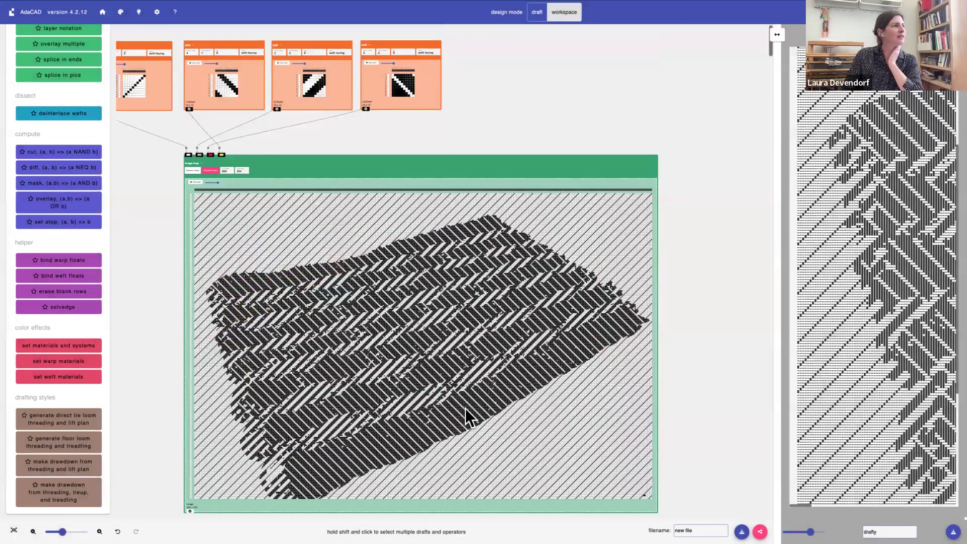
pyautogui.hscroll(-4, 465, 407)
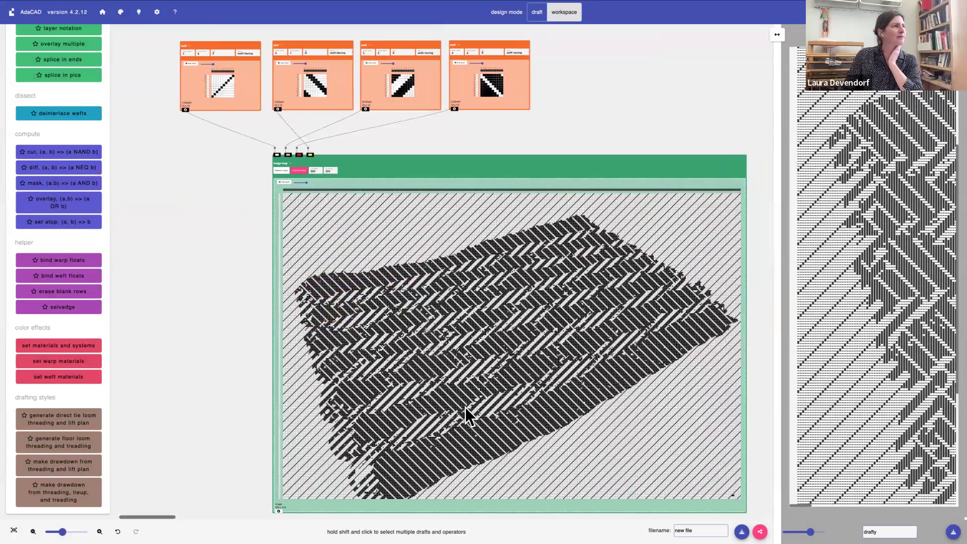
pyautogui.click(471, 52)
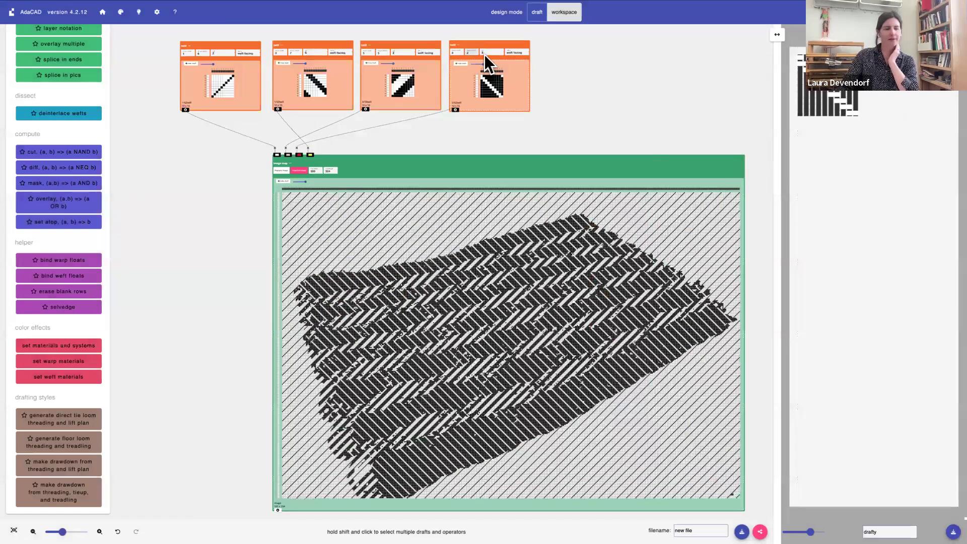
pyautogui.press('Up')
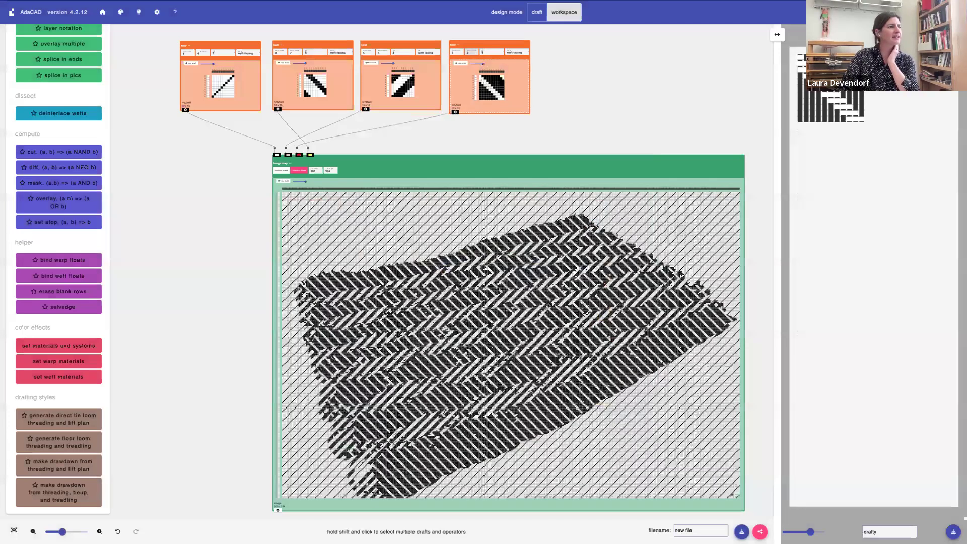
pyautogui.press('Up')
pyautogui.press('Up')
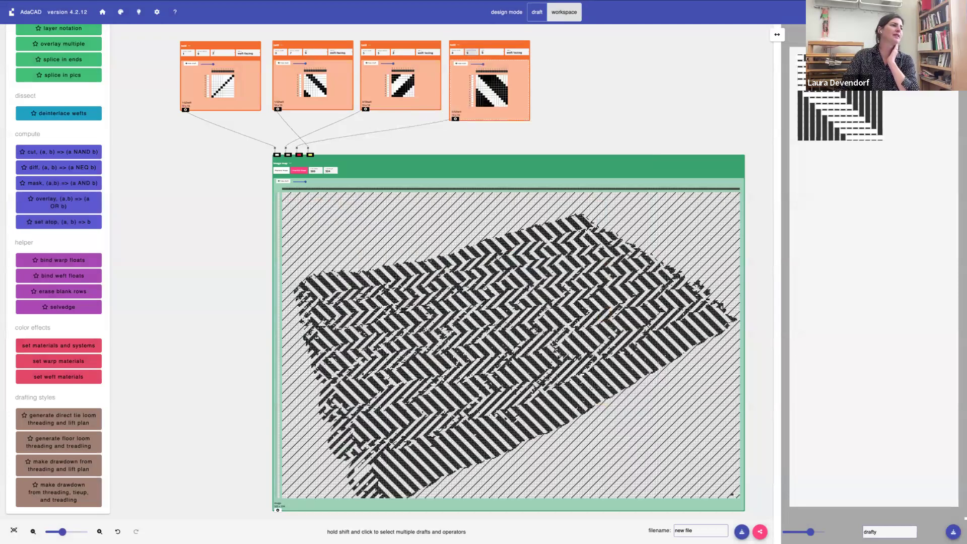
pyautogui.press('Up')
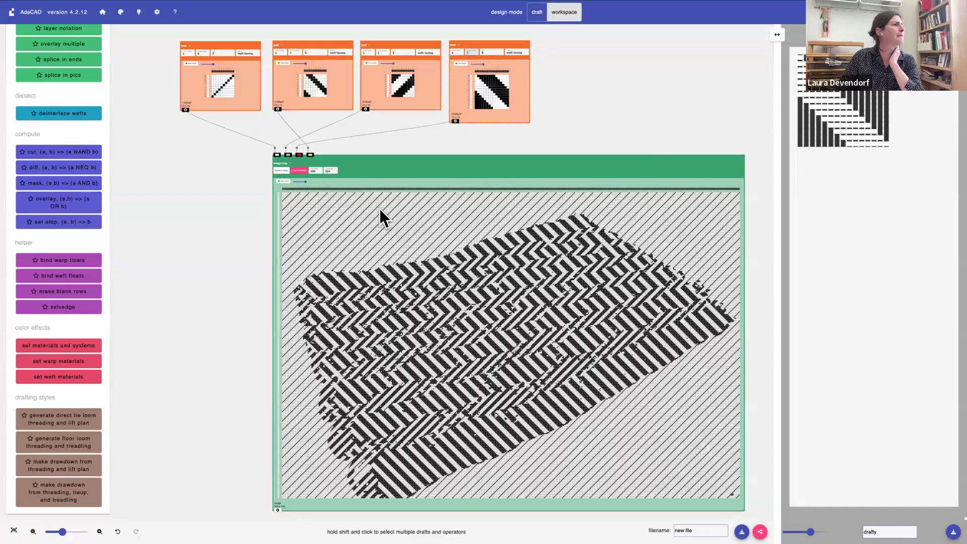
# Add a random structure and connect it to the image map's red inlet in place of the twill
pyautogui.scroll(10, 74, 175)
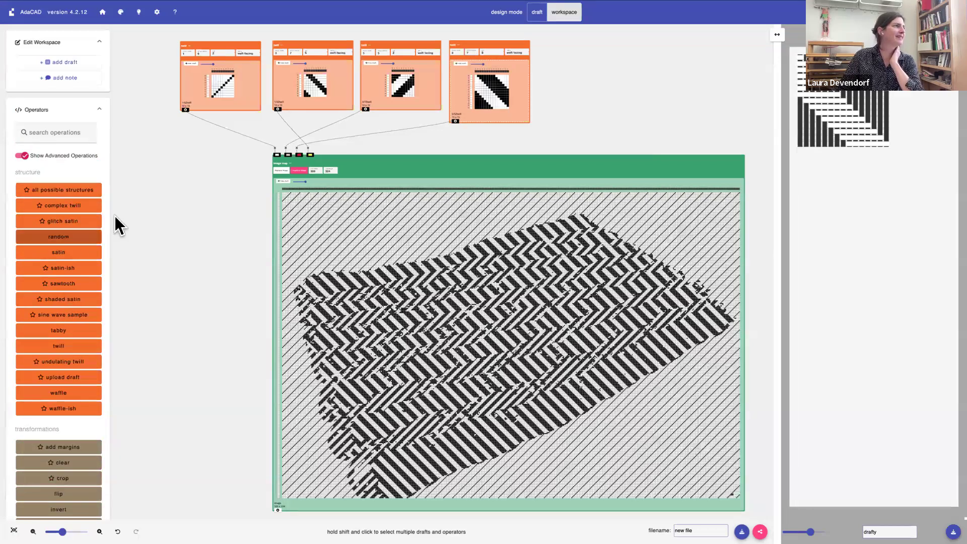
pyautogui.moveTo(249, 52); pyautogui.dragTo(610, 56)
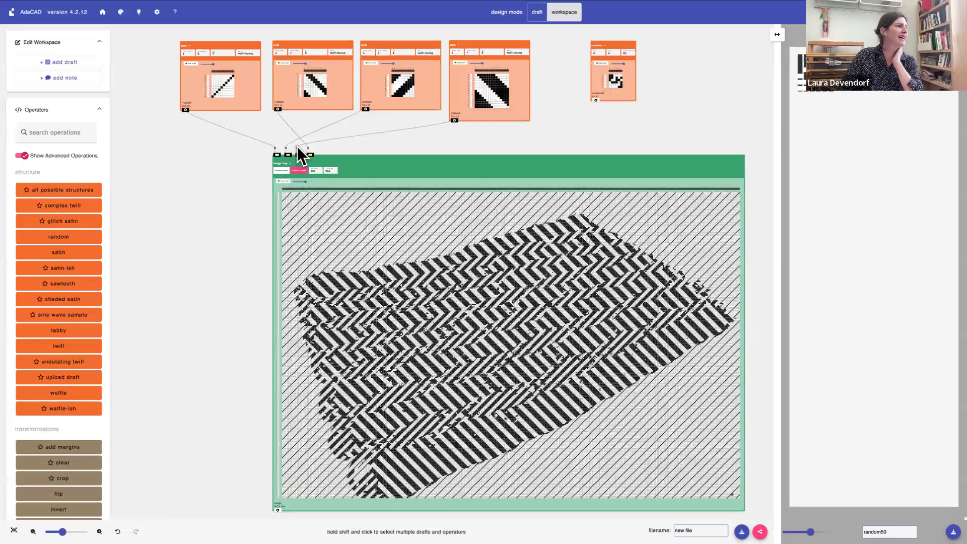
pyautogui.click(297, 147)
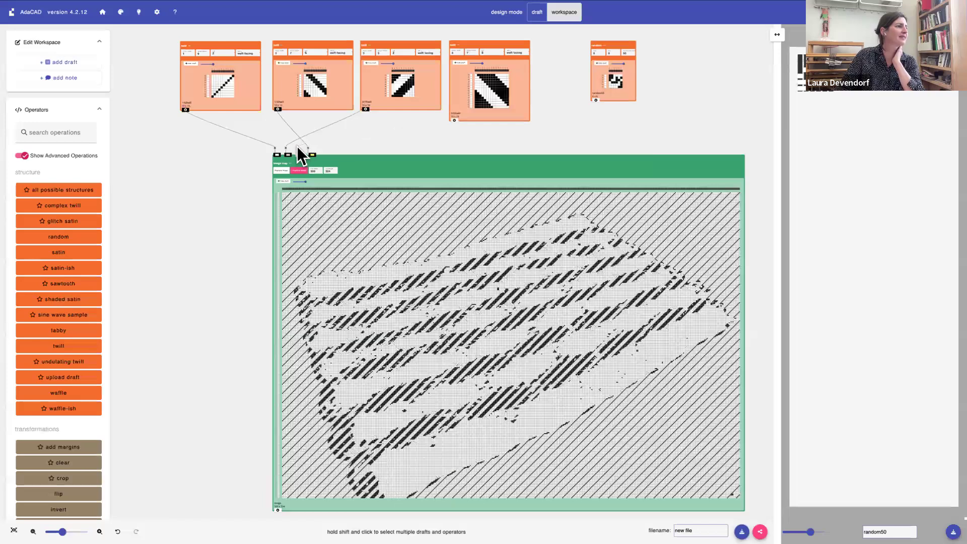
pyautogui.click(595, 100)
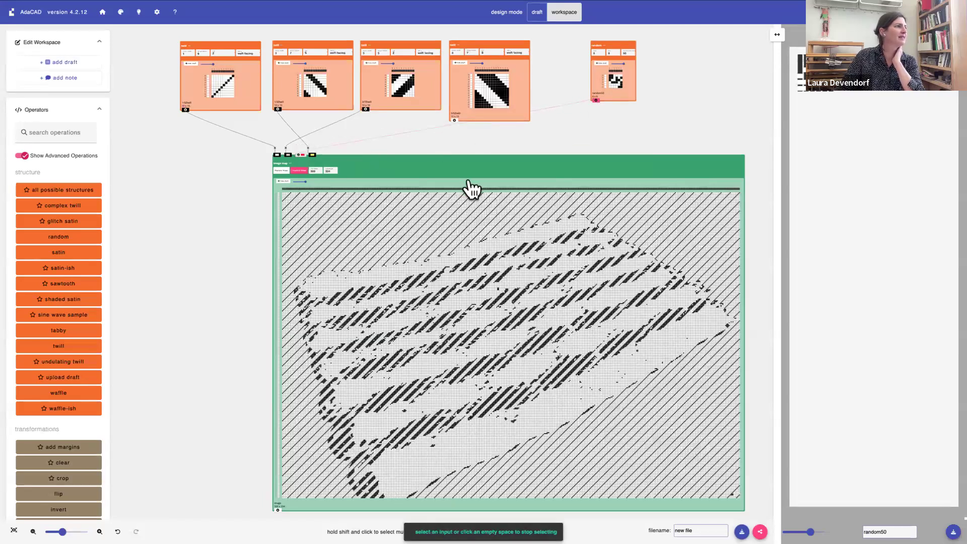
pyautogui.click(468, 180)
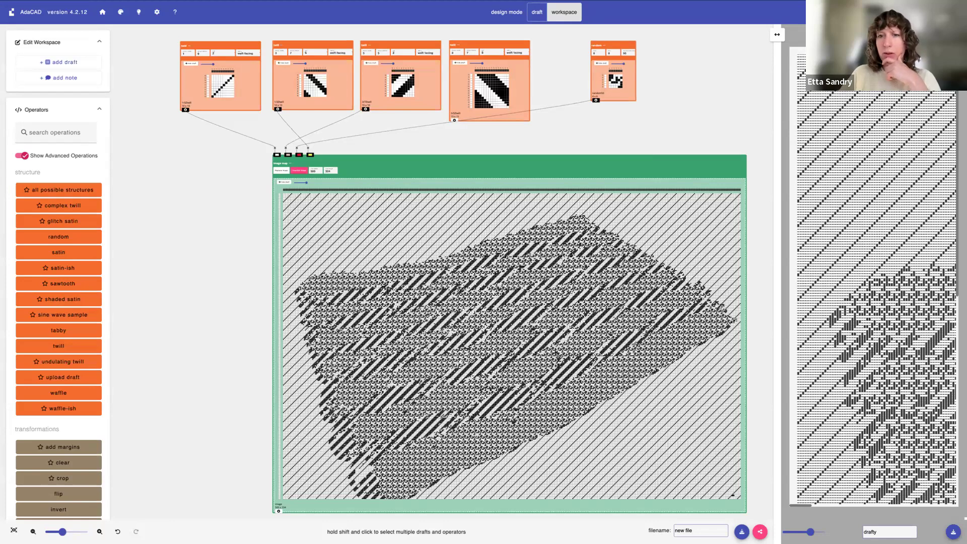
pyautogui.scroll(-2, 481, 274)
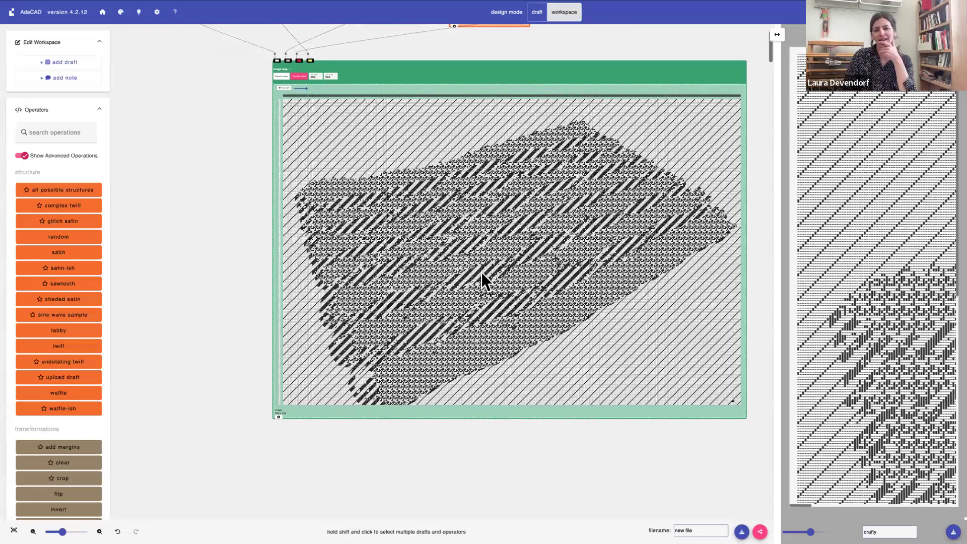
pyautogui.scroll(2, 482, 272)
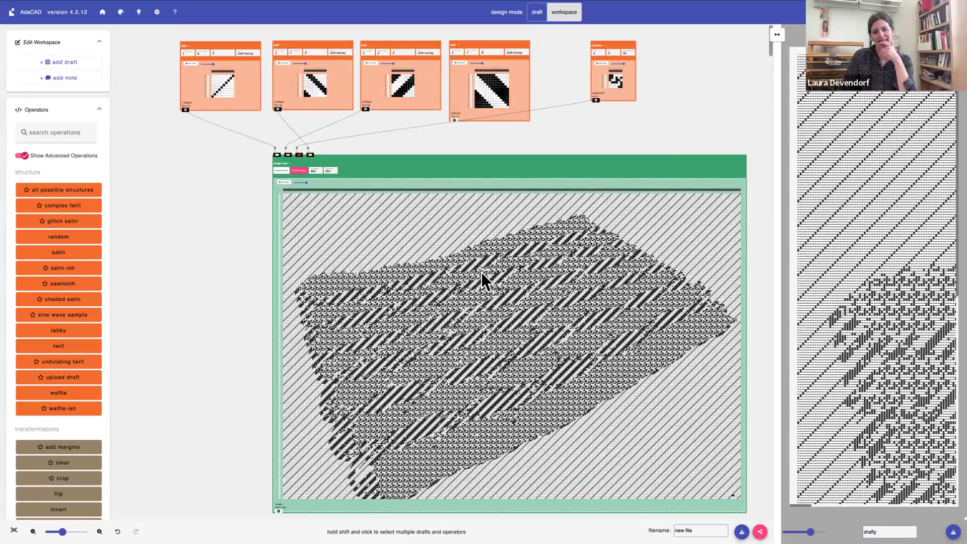
pyautogui.scroll(-1, 481, 272)
pyautogui.scroll(1, 481, 272)
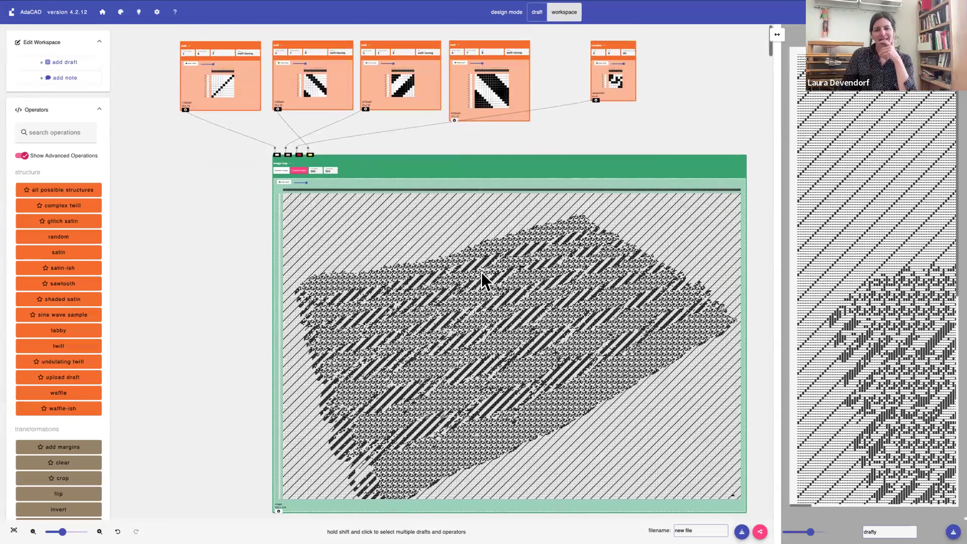
pyautogui.scroll(-1, 482, 272)
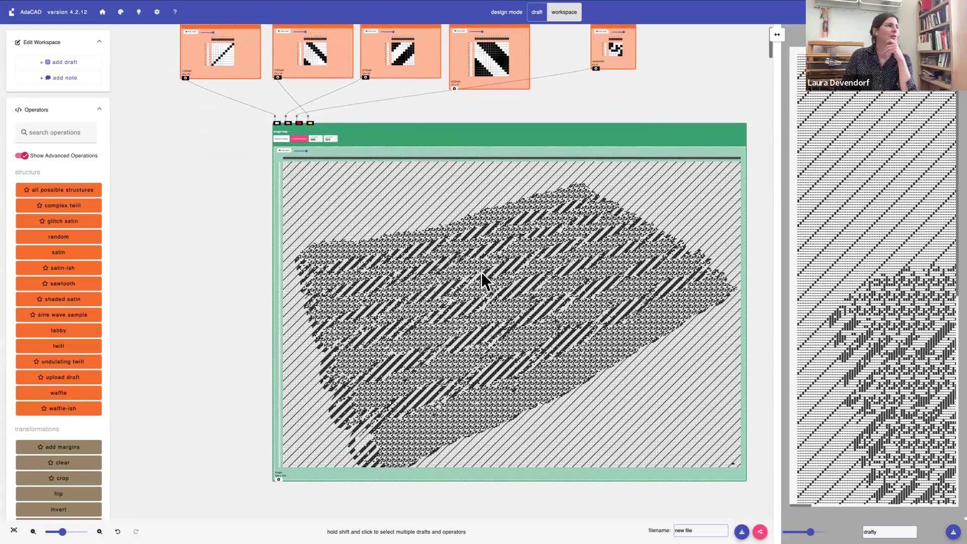
pyautogui.scroll(1, 481, 272)
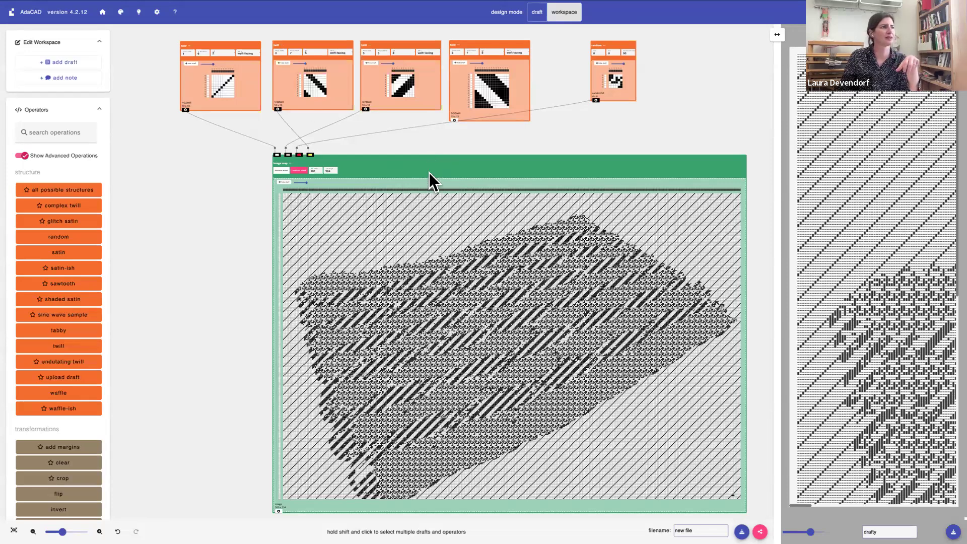
# Open the image map draft in the draft editor and set its loom type to Jacquard
pyautogui.click(291, 163)
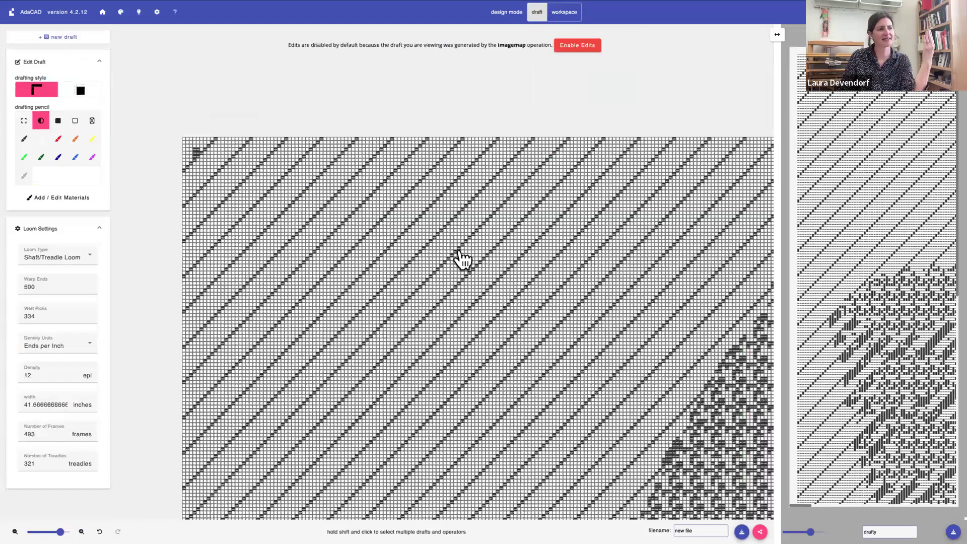
pyautogui.scroll(-10, 459, 252)
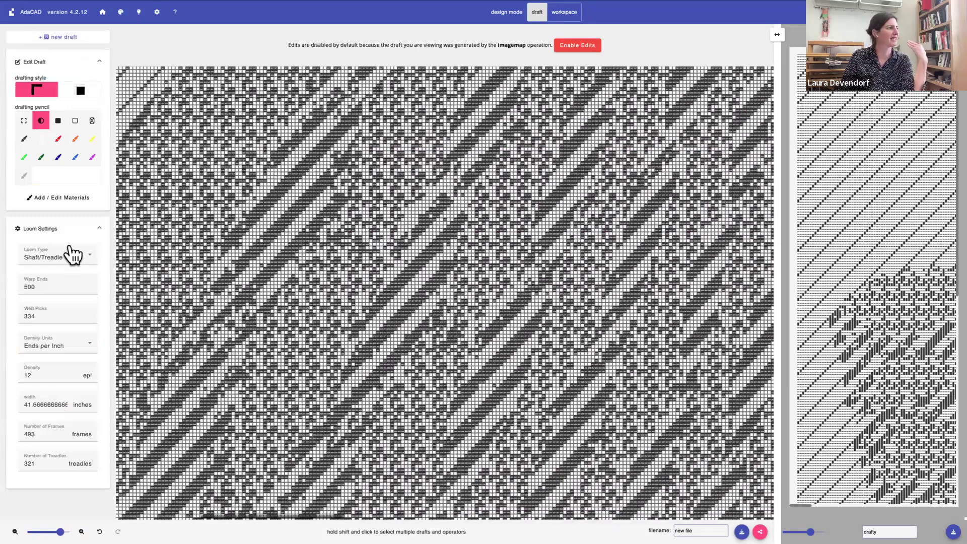
pyautogui.click(51, 256)
pyautogui.click(52, 315)
# Enable manual edits on the generated image map draft after looking over its cells
pyautogui.hscroll(5, 423, 266)
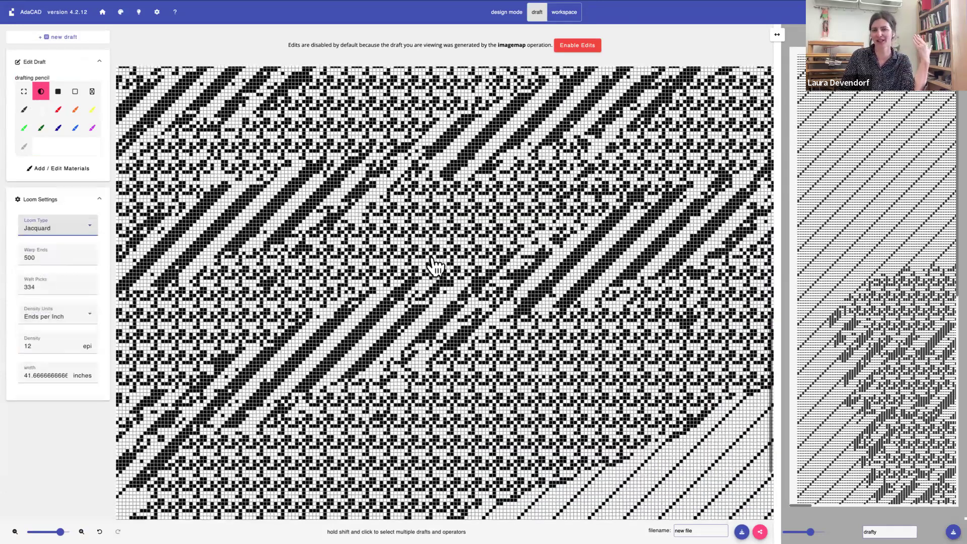
pyautogui.hscroll(1, 432, 259)
pyautogui.scroll(10, 433, 259)
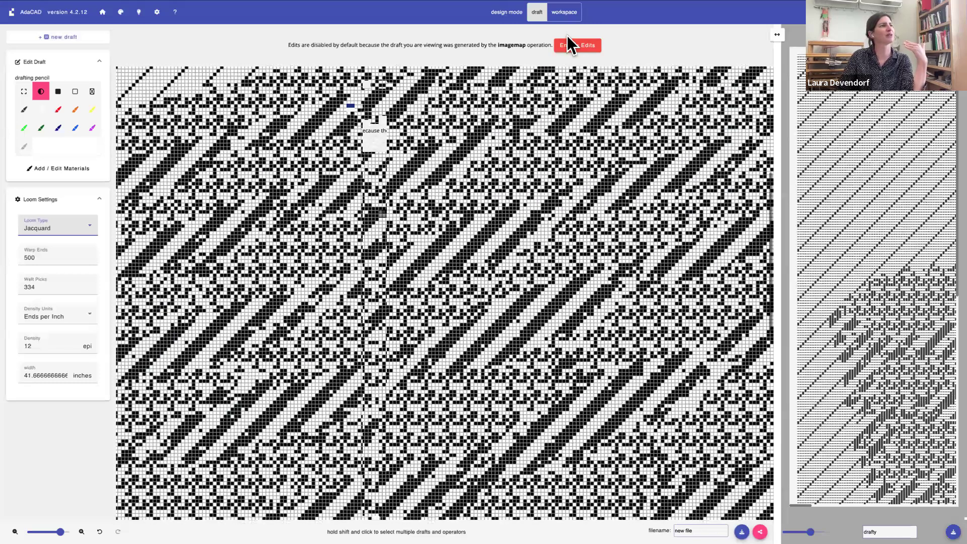
pyautogui.click(569, 44)
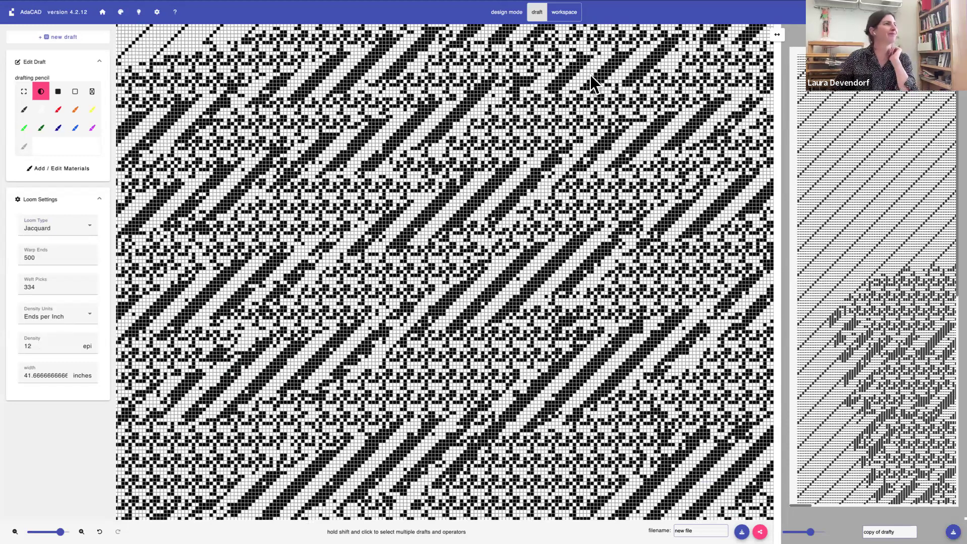
# Return to the workspace, move the editable copy of the draft clear of the image map, and delete it
pyautogui.click(555, 11)
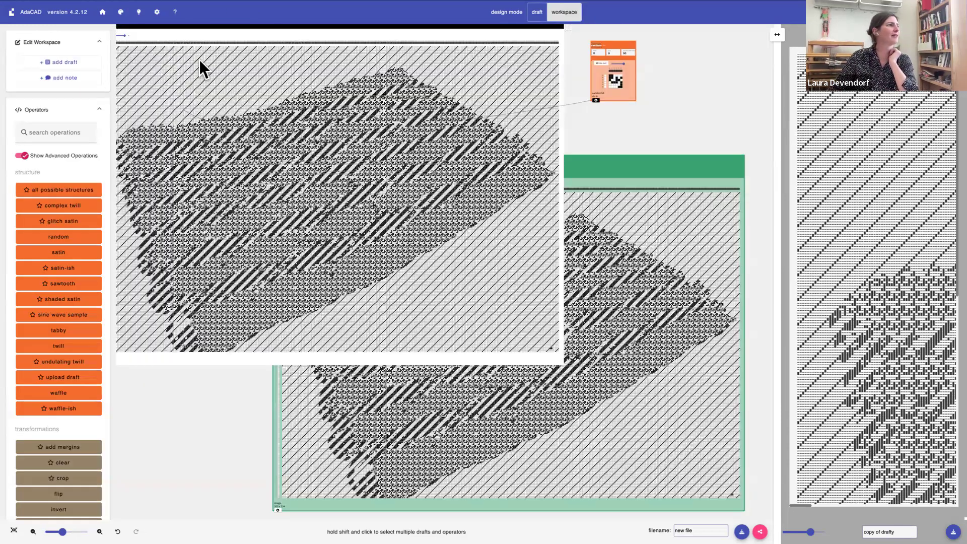
pyautogui.moveTo(132, 28); pyautogui.dragTo(195, 65)
pyautogui.moveTo(536, 307); pyautogui.dragTo(637, 336)
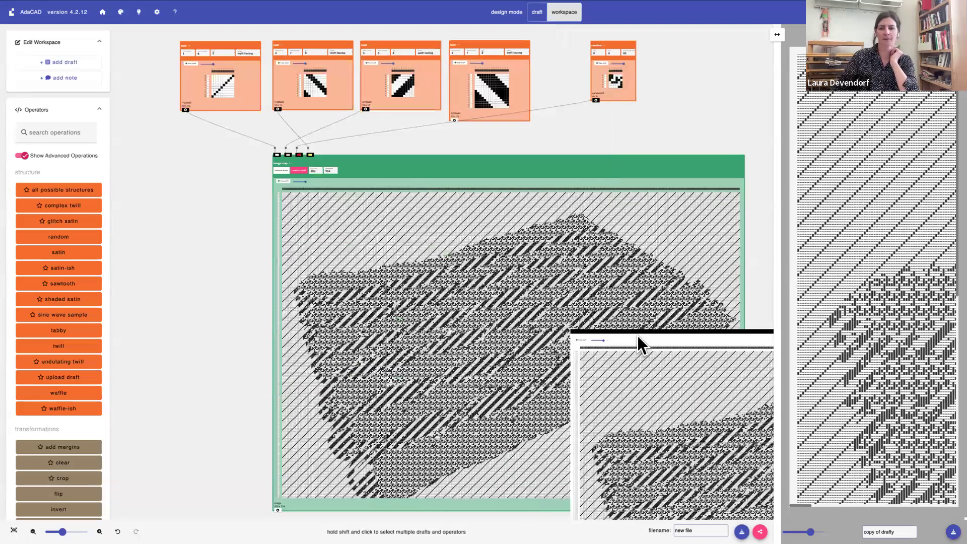
pyautogui.hscroll(2, 636, 335)
pyautogui.hscroll(3, 633, 334)
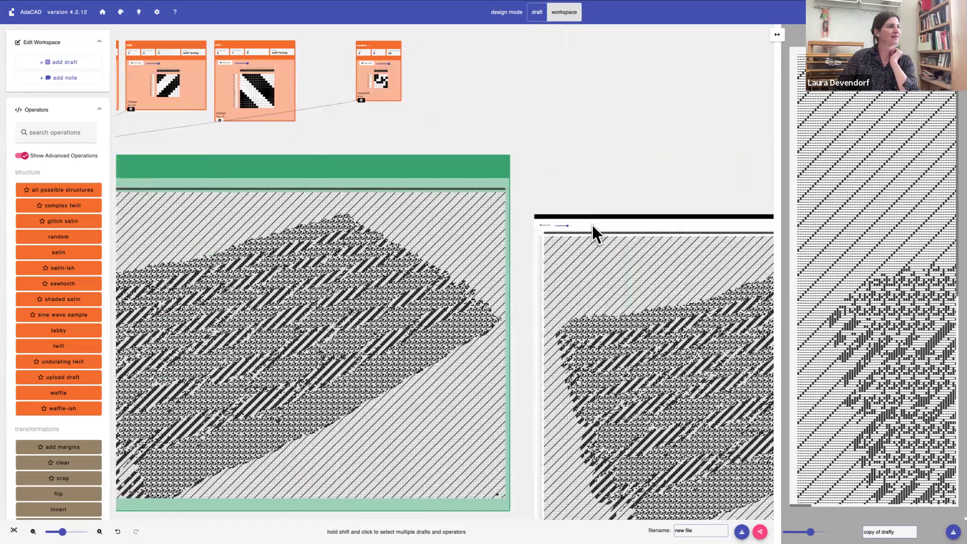
pyautogui.click(592, 225)
pyautogui.click(594, 353)
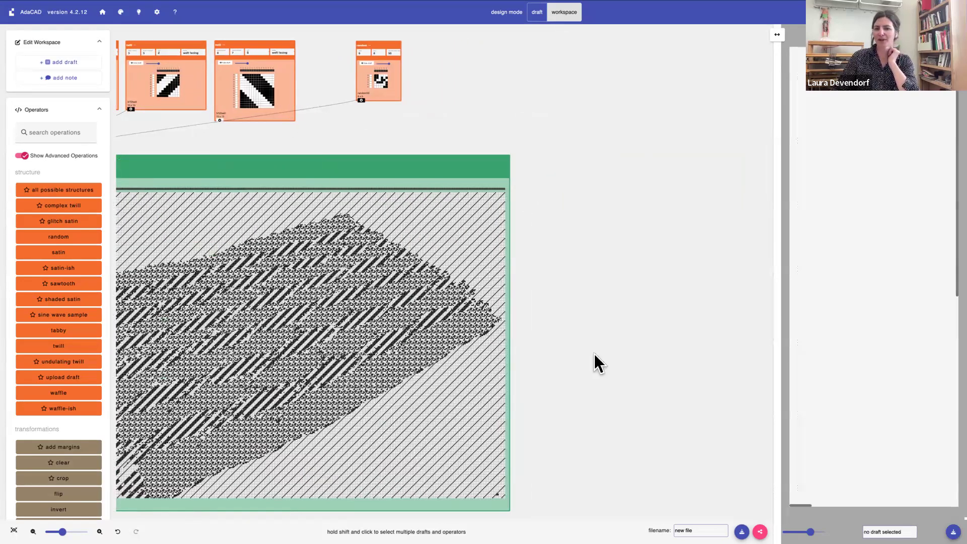
# Reduce the display scale of the draft inside the image map so the whole operation takes up less of the workspace
pyautogui.hscroll(-5, 382, 211)
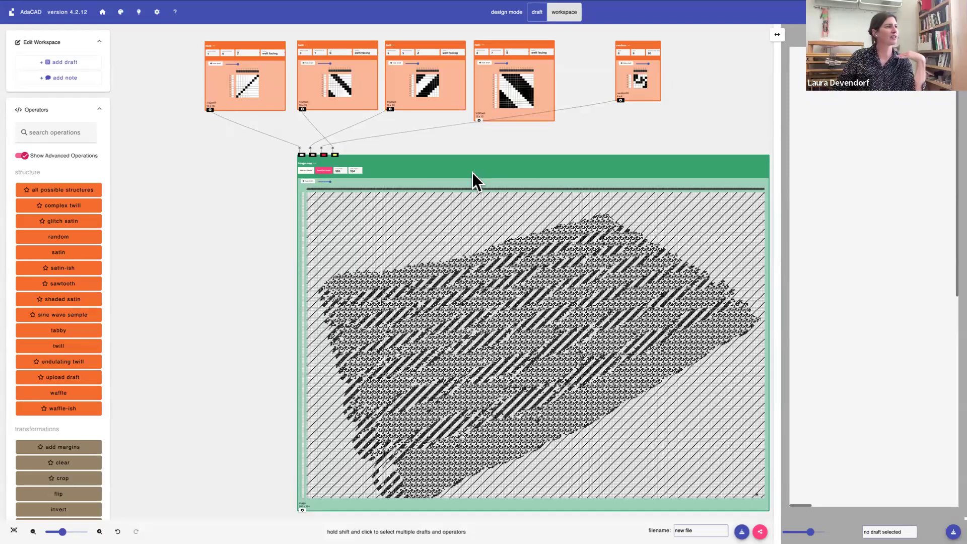
pyautogui.click(378, 188)
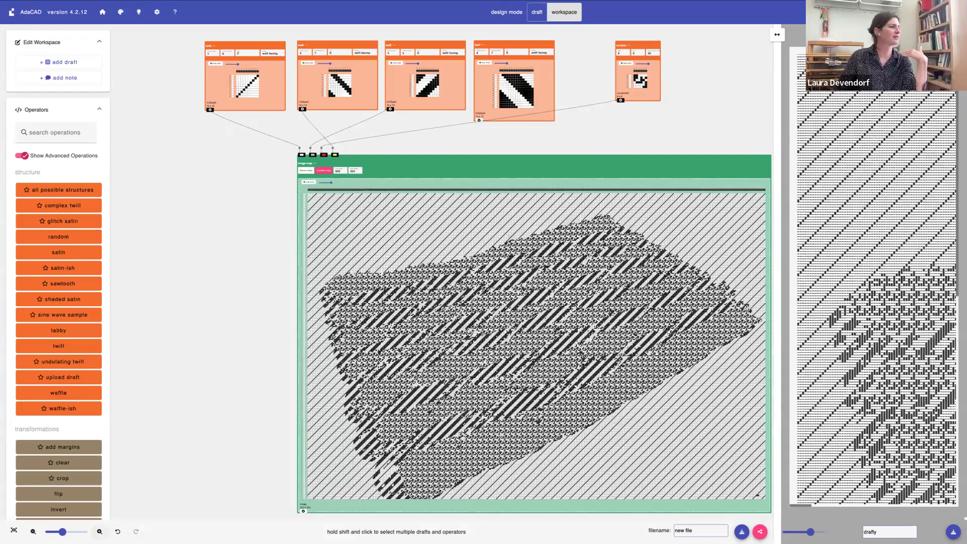
pyautogui.click(100, 532)
pyautogui.click(100, 532)
pyautogui.hscroll(1, 421, 335)
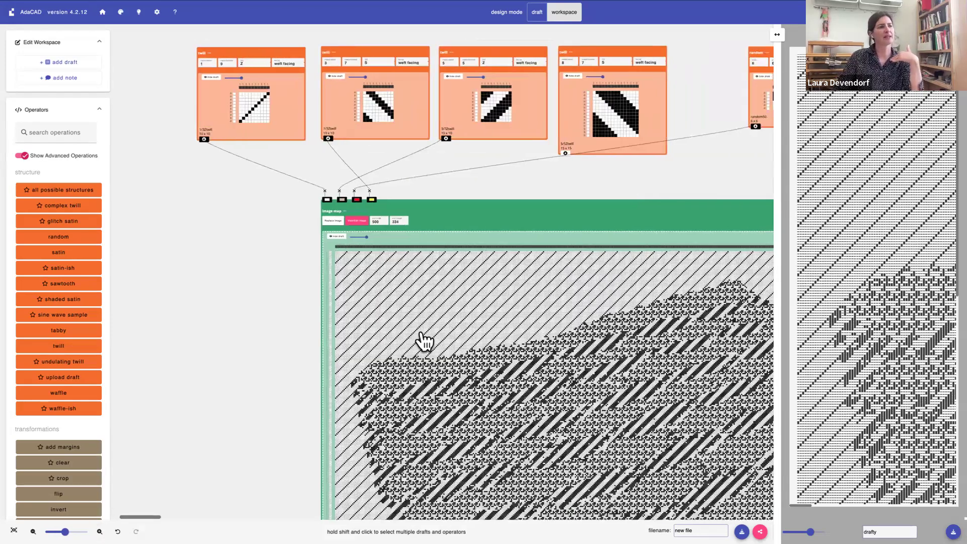
pyautogui.hscroll(2, 423, 339)
pyautogui.hscroll(-3, 425, 339)
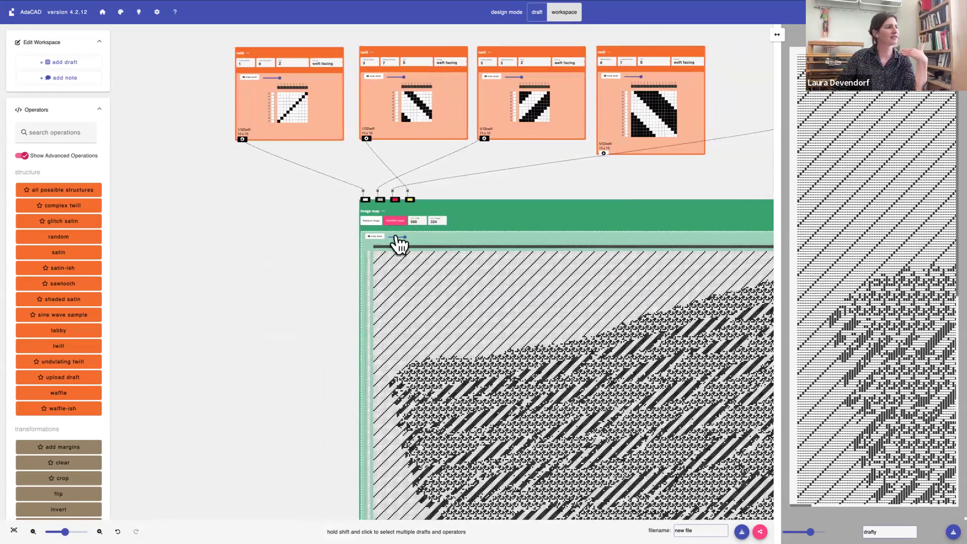
pyautogui.moveTo(404, 237); pyautogui.dragTo(394, 237)
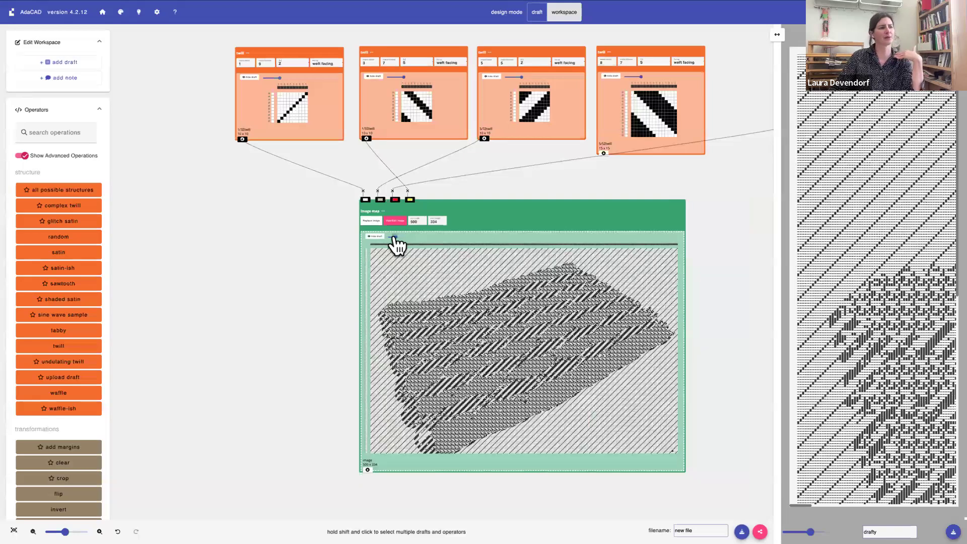
pyautogui.click(383, 211)
pyautogui.click(483, 209)
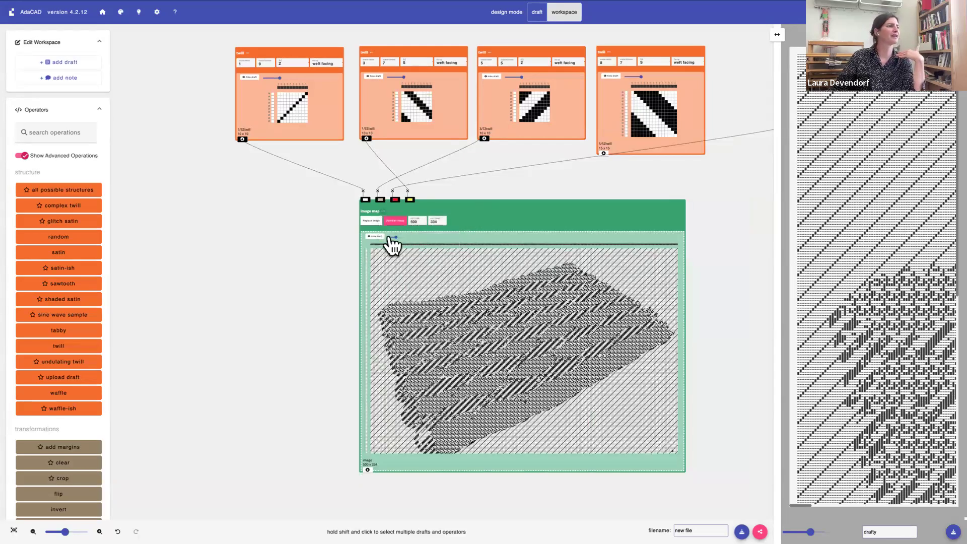
pyautogui.click(391, 237)
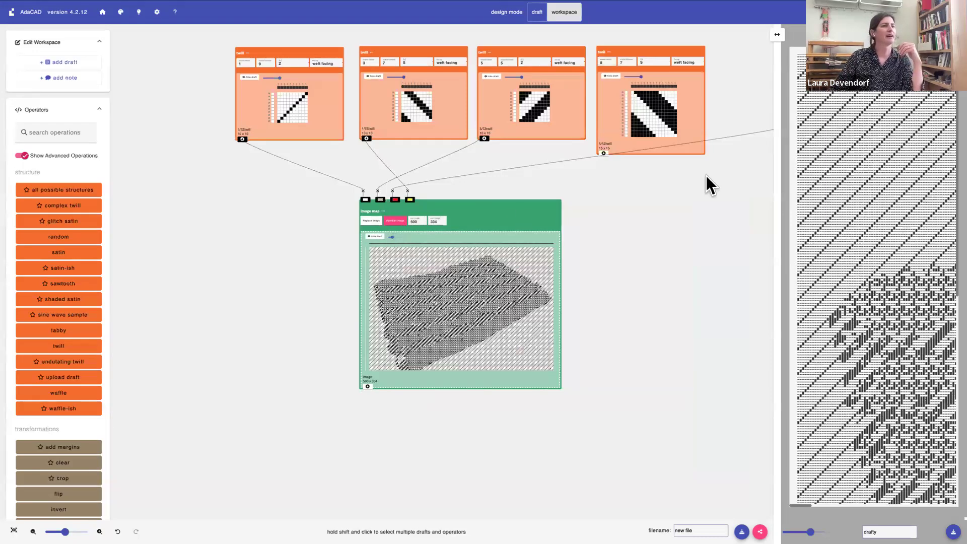
# Widen the draft viewer, zoom it out, and view individual twills and the image map draft in it
pyautogui.moveTo(783, 39); pyautogui.dragTo(631, 51)
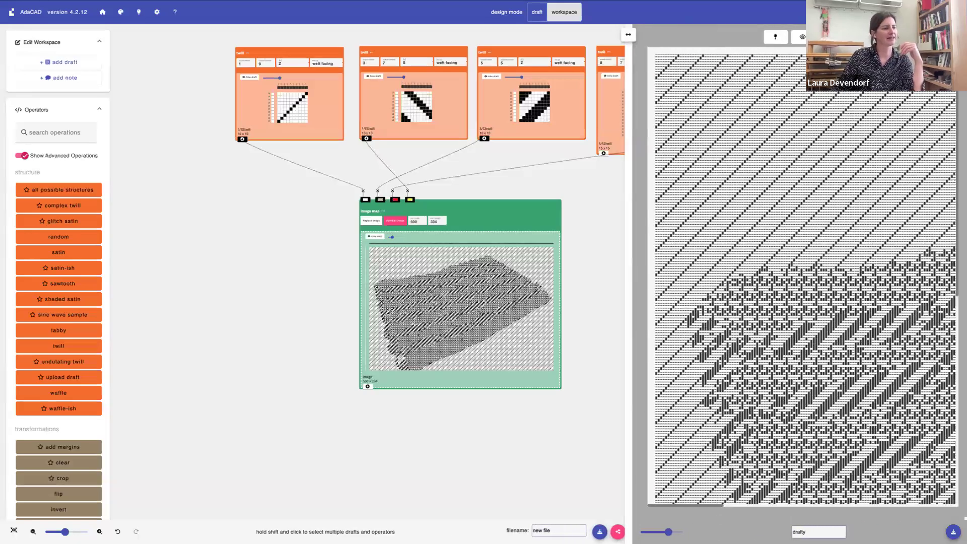
pyautogui.moveTo(669, 532); pyautogui.dragTo(659, 532)
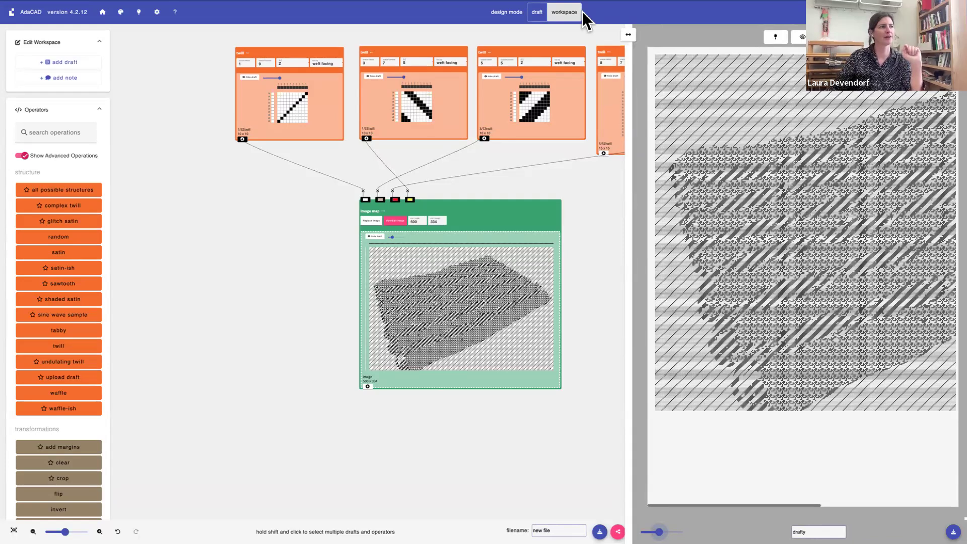
pyautogui.click(573, 97)
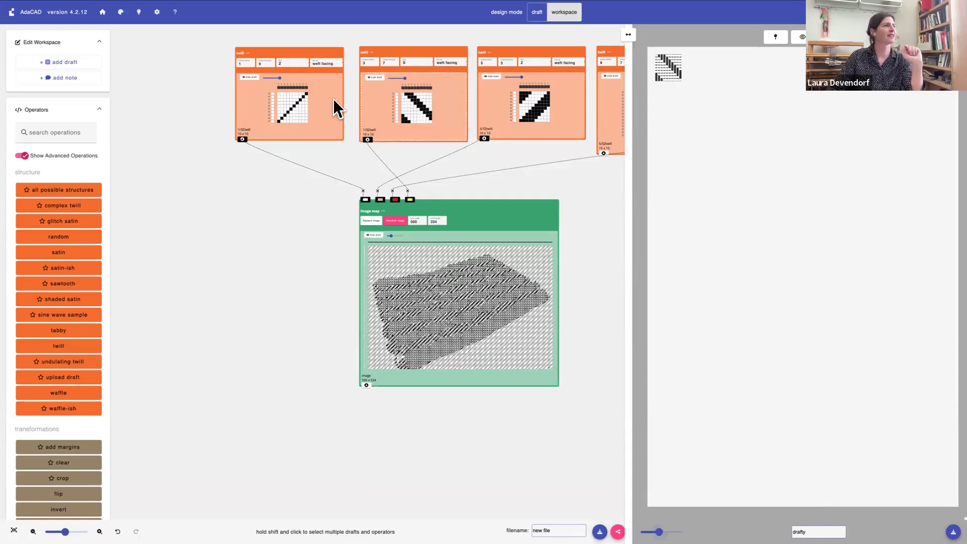
pyautogui.click(330, 112)
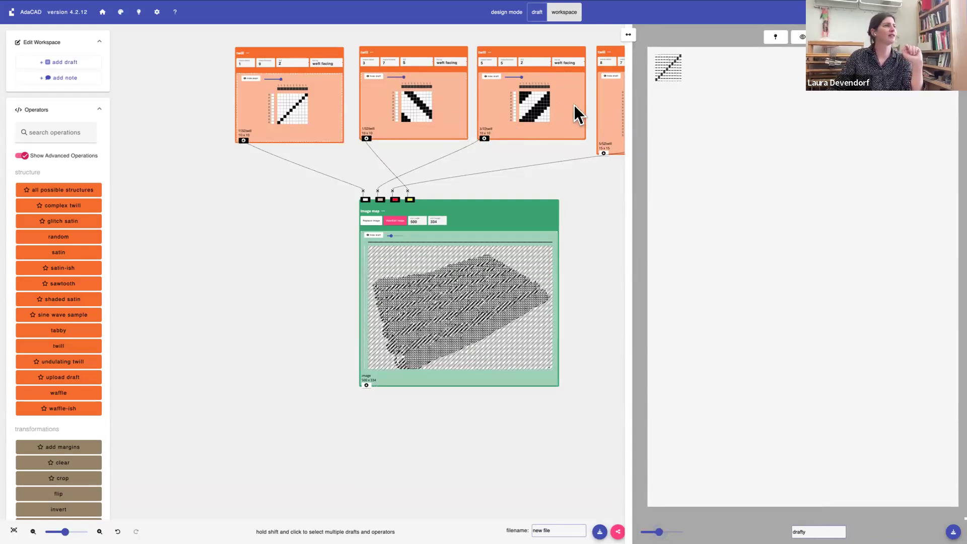
pyautogui.click(607, 125)
pyautogui.click(526, 232)
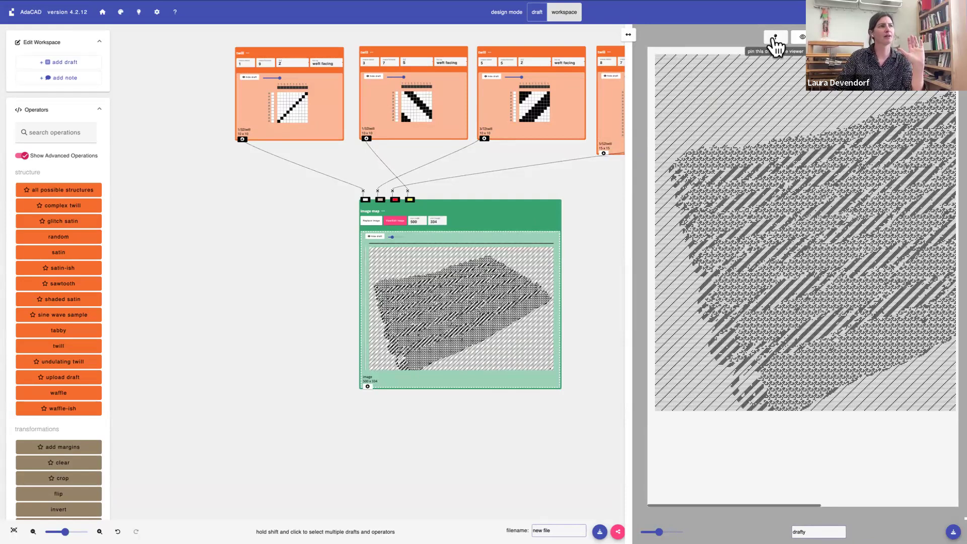
# Pin the image map draft in the viewer while varying the first twill's second thread count, settle on 8, and unpin the draft
pyautogui.click(776, 40)
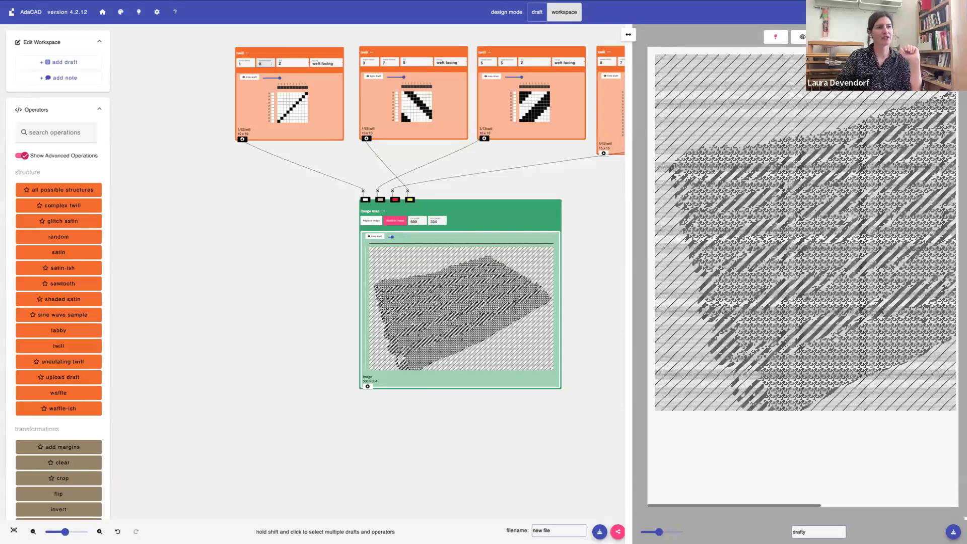
pyautogui.press('Down')
pyautogui.press('Down')
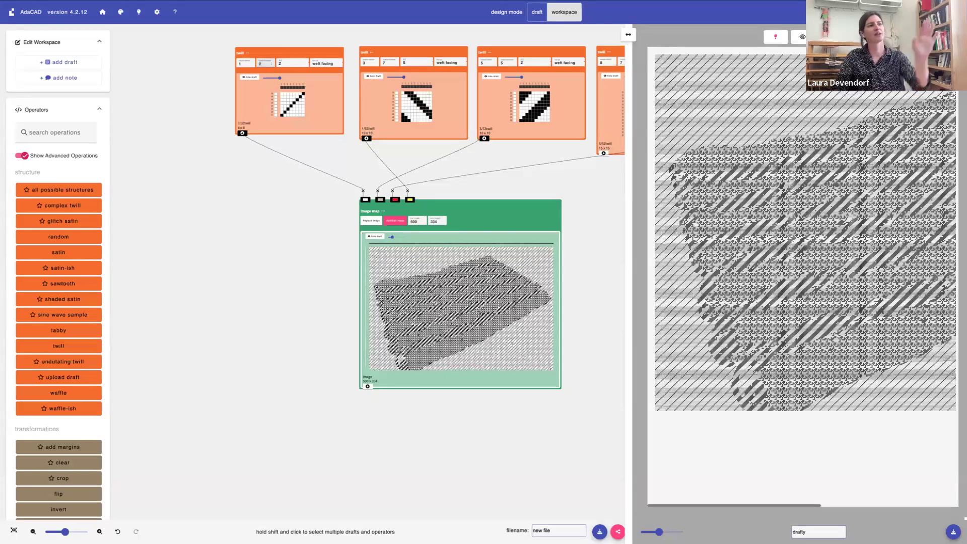
pyautogui.press('Down')
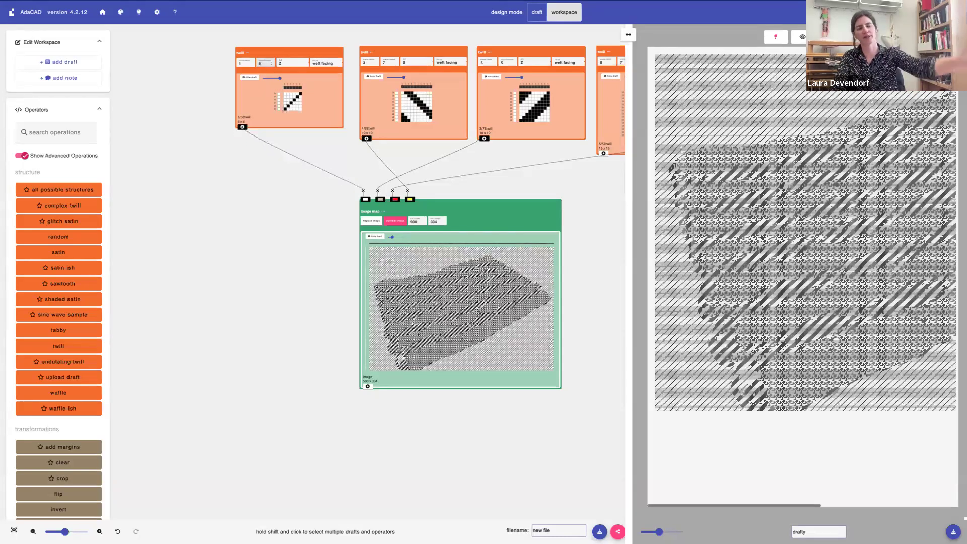
pyautogui.press('Up')
pyautogui.press('Up')
pyautogui.press('Up')
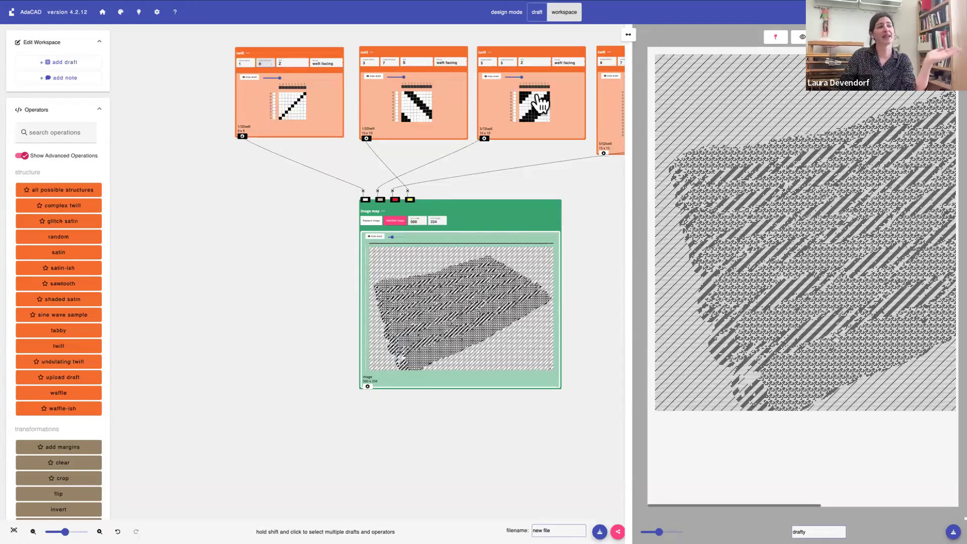
pyautogui.click(777, 39)
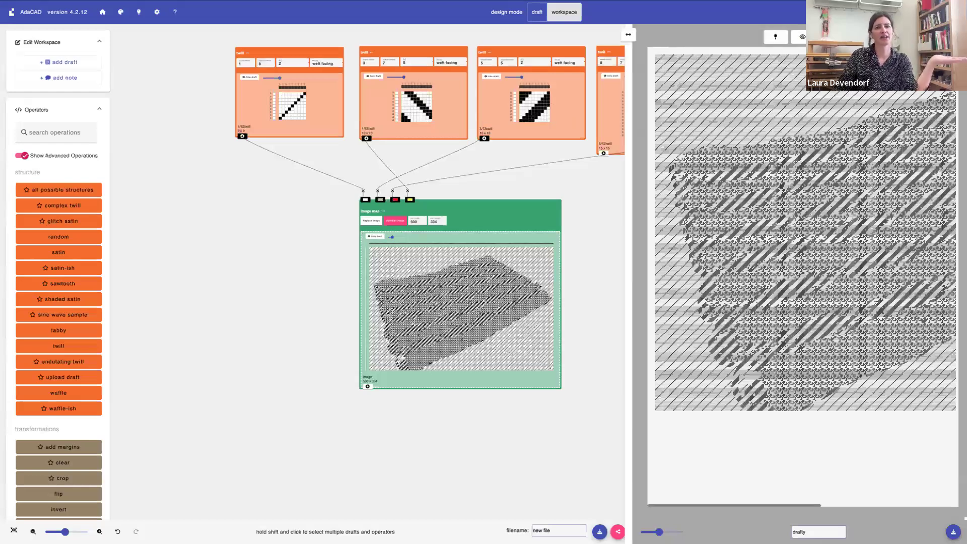
# Delete the random structure that feeds the image map's red inlet
pyautogui.hscroll(5, 403, 157)
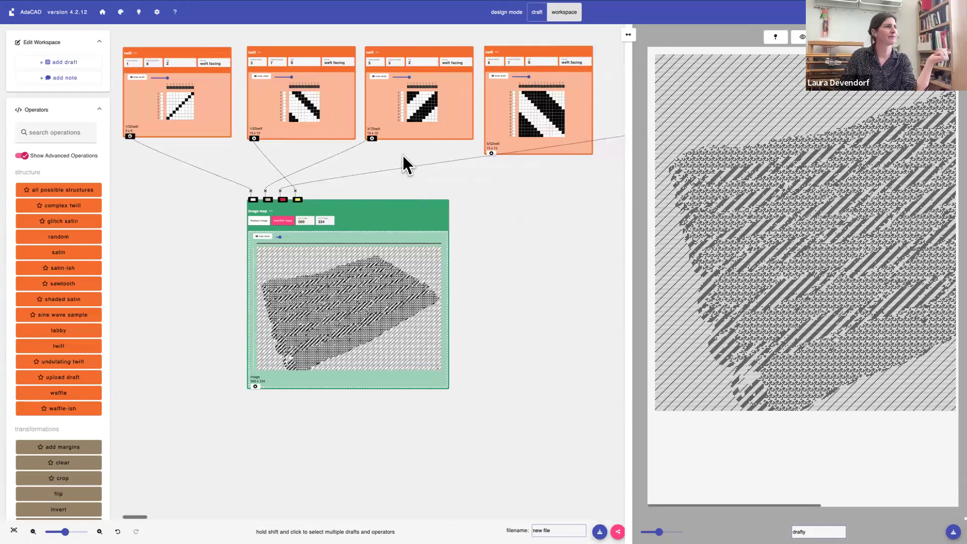
pyautogui.hscroll(6, 402, 155)
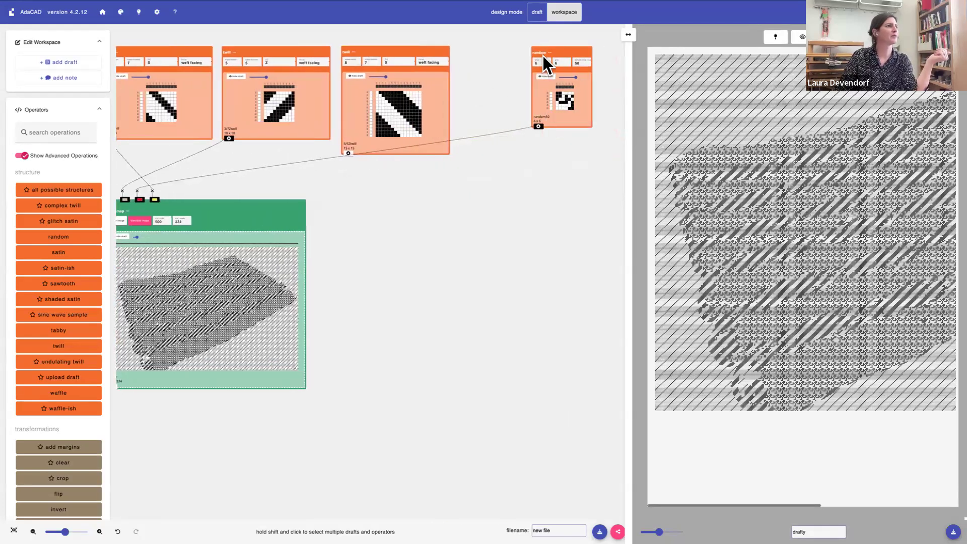
pyautogui.click(549, 53)
pyautogui.click(563, 197)
# Duplicate the darkest twill, place the copy beside the original, and delete the duplicate
pyautogui.hscroll(-6, 358, 53)
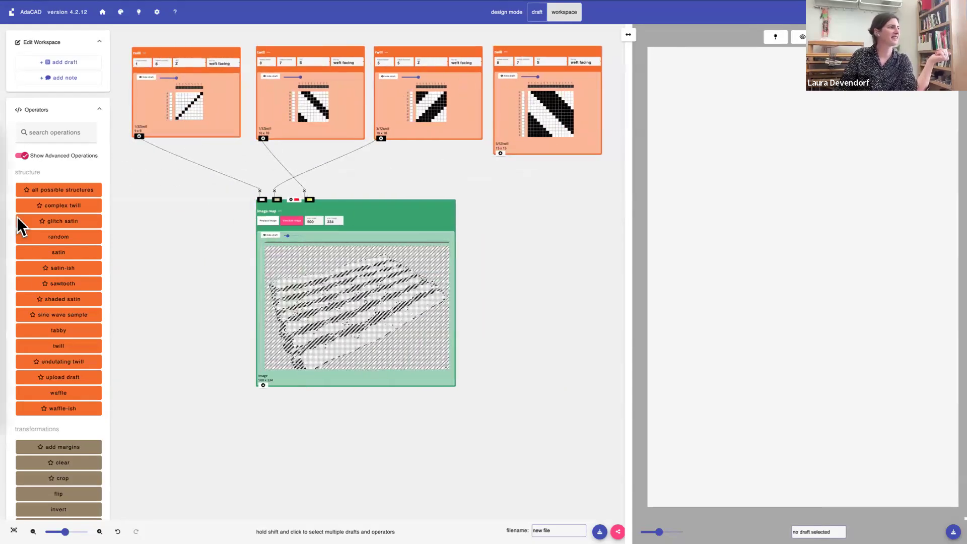
pyautogui.hscroll(2, 512, 67)
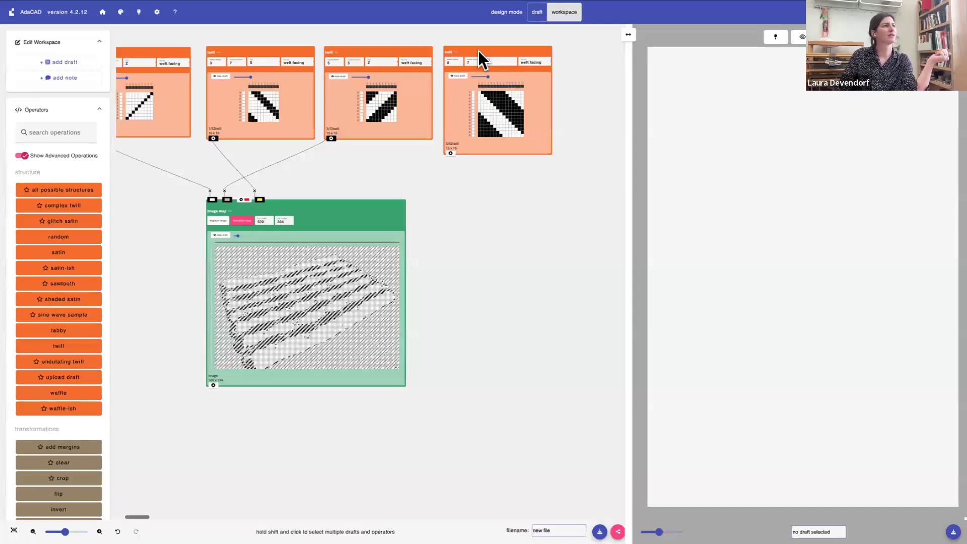
pyautogui.click(479, 51)
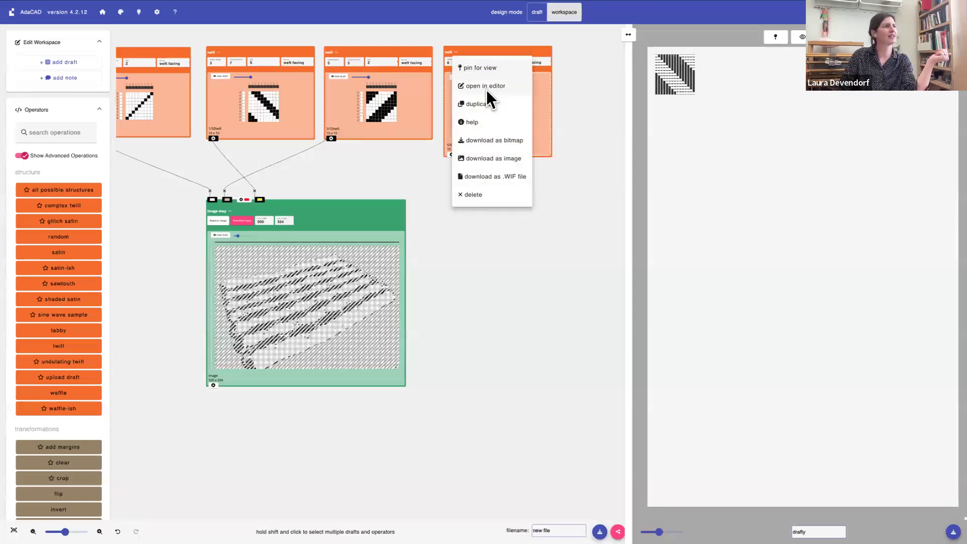
pyautogui.click(484, 104)
pyautogui.hscroll(4, 410, 66)
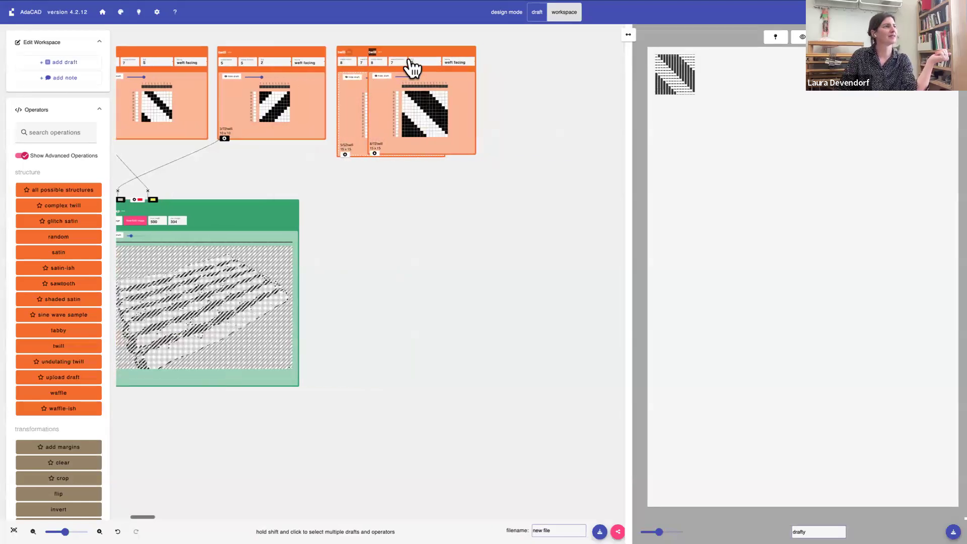
pyautogui.moveTo(432, 48); pyautogui.dragTo(525, 49)
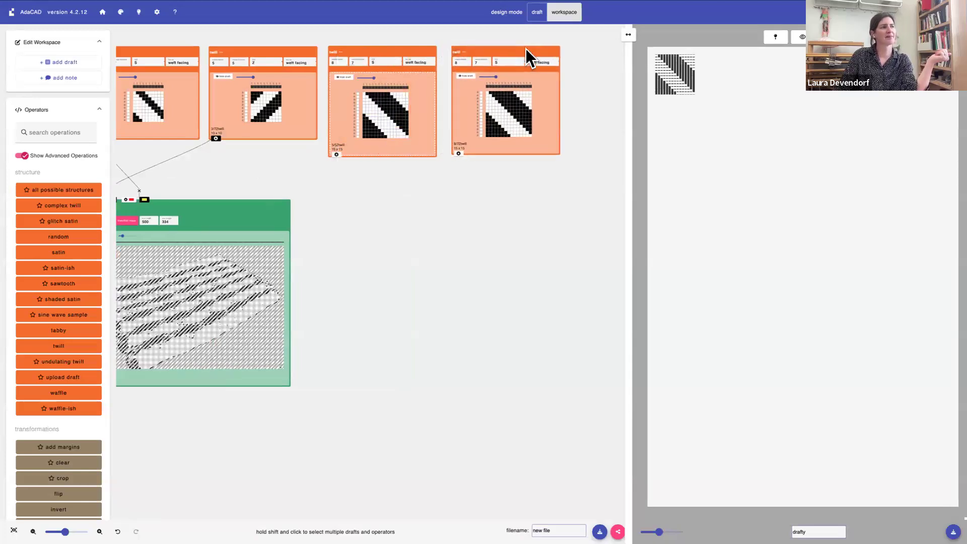
pyautogui.click(525, 49)
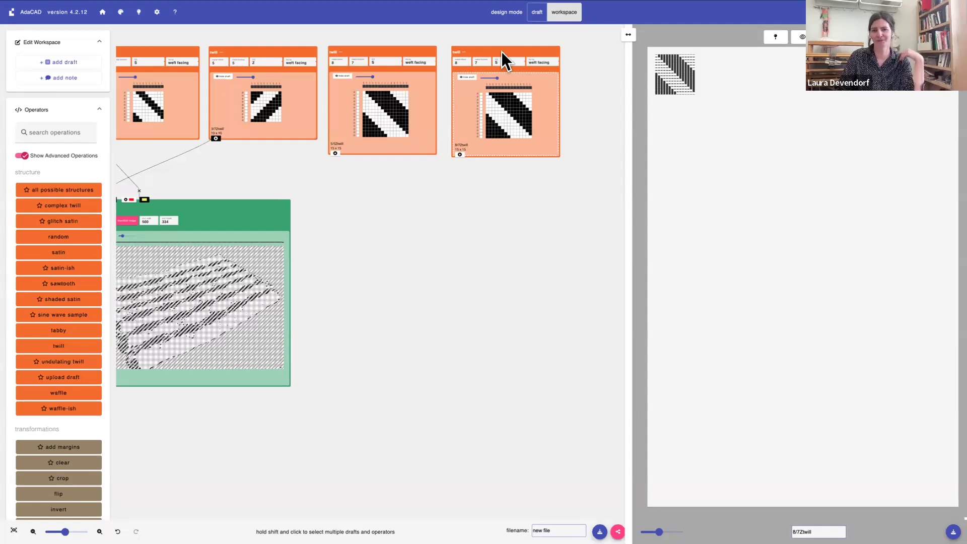
pyautogui.click(464, 52)
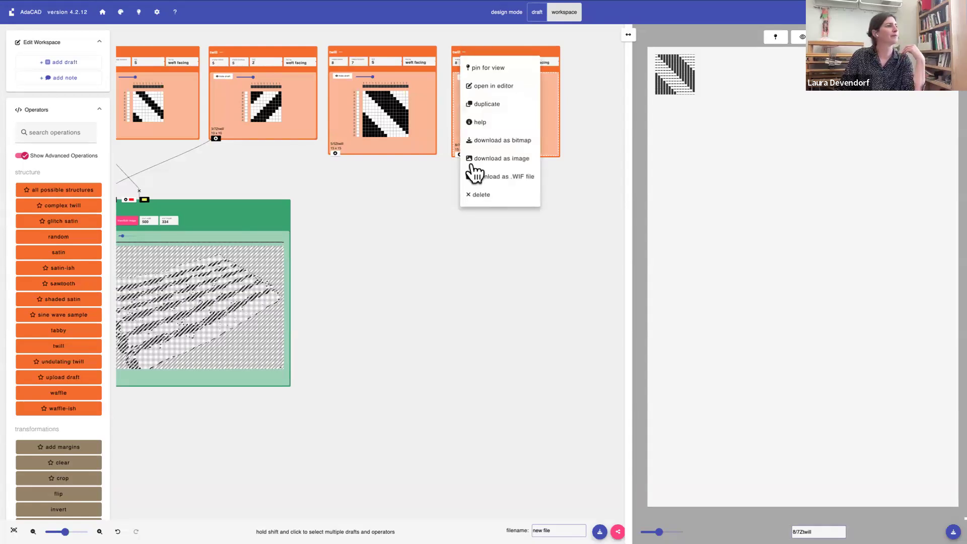
pyautogui.click(481, 196)
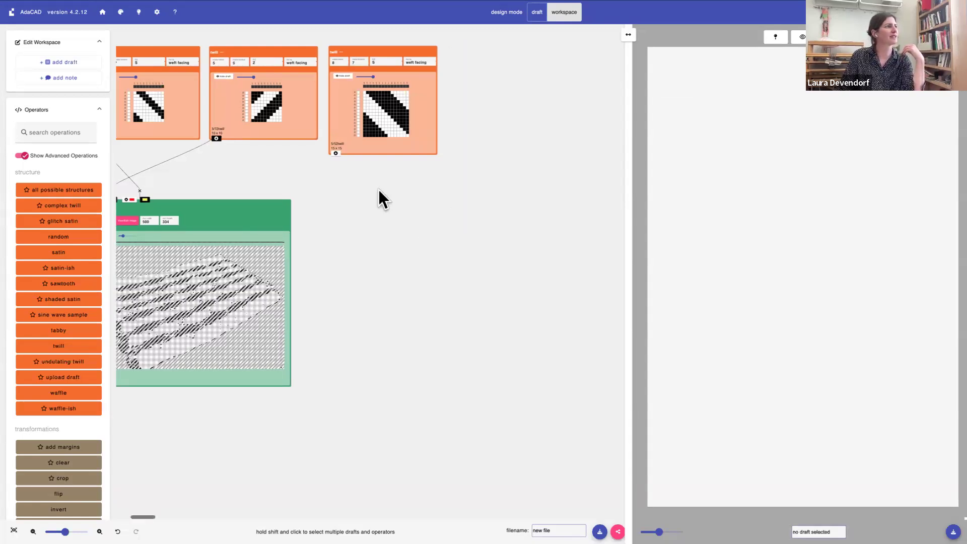
# Connect the darkest twill to the image map's red inlet
pyautogui.hscroll(-5, 378, 189)
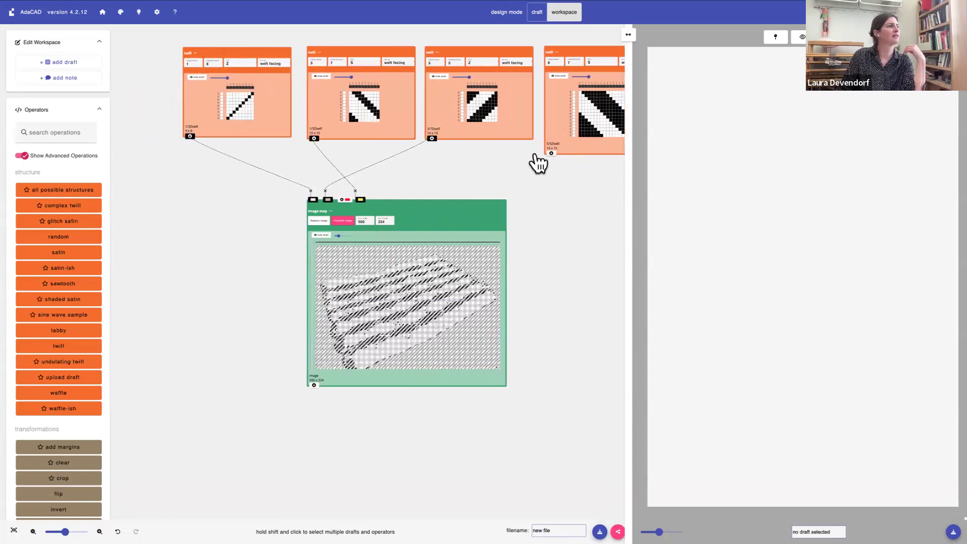
pyautogui.click(553, 155)
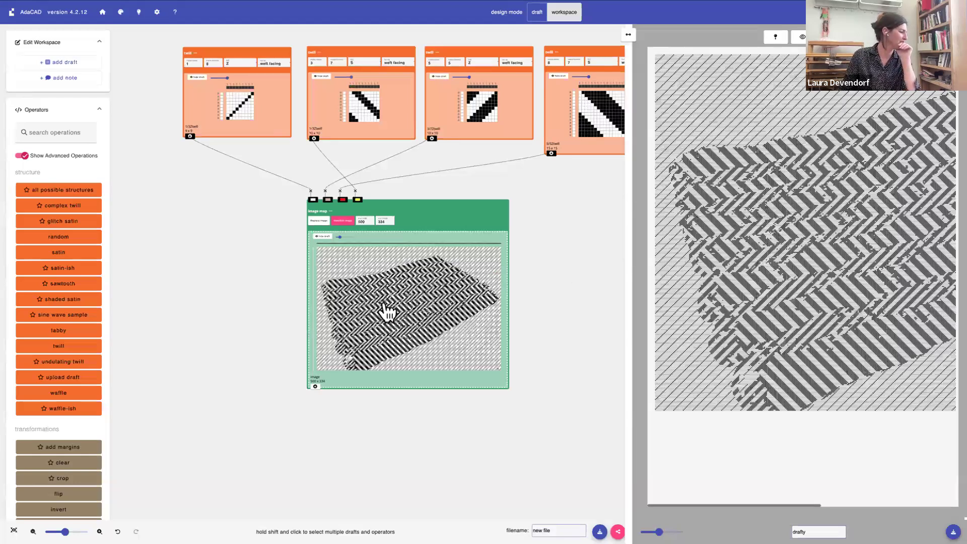
# Add a rectangle operation from the cloth group and place it below the image map
pyautogui.scroll(-4, 386, 312)
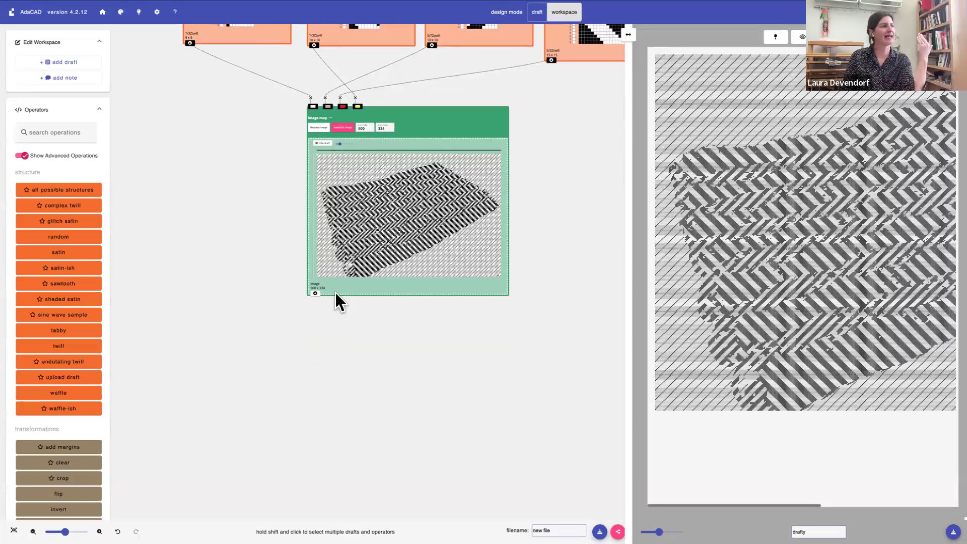
pyautogui.scroll(-5, 44, 302)
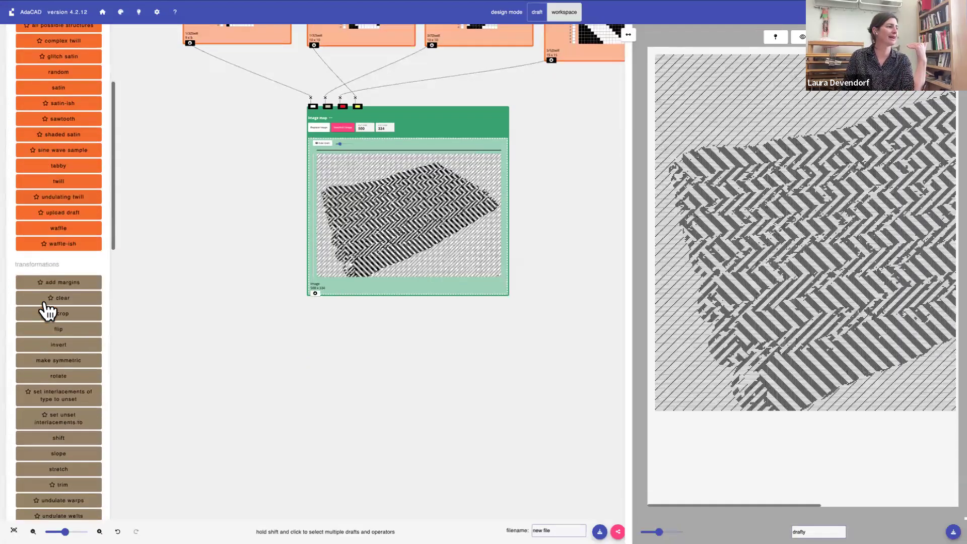
pyautogui.scroll(-8, 48, 310)
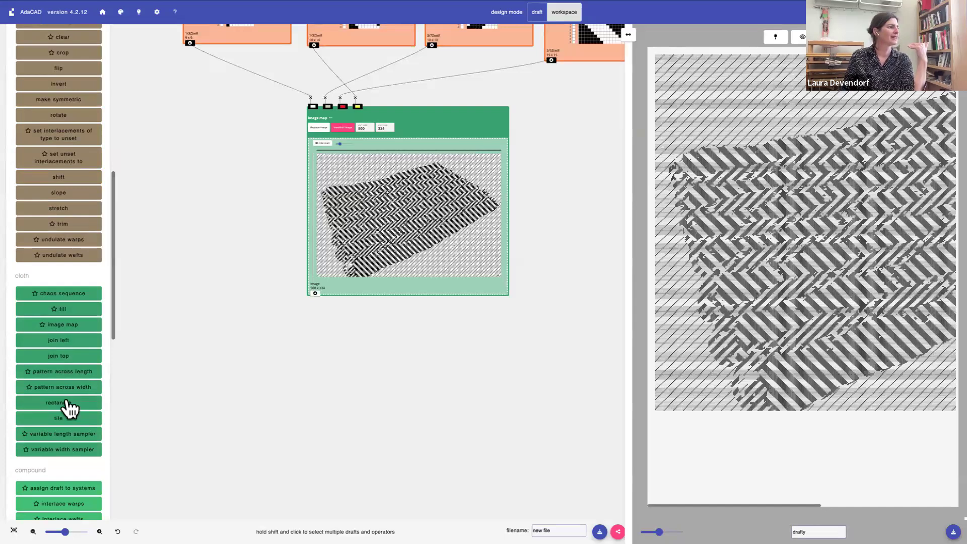
pyautogui.click(68, 407)
pyautogui.moveTo(241, 60); pyautogui.dragTo(329, 370)
# Set the rectangle's width to 2640 ends and connect the image map's draft to the rectangle's input draft inlet
pyautogui.scroll(-3, 329, 370)
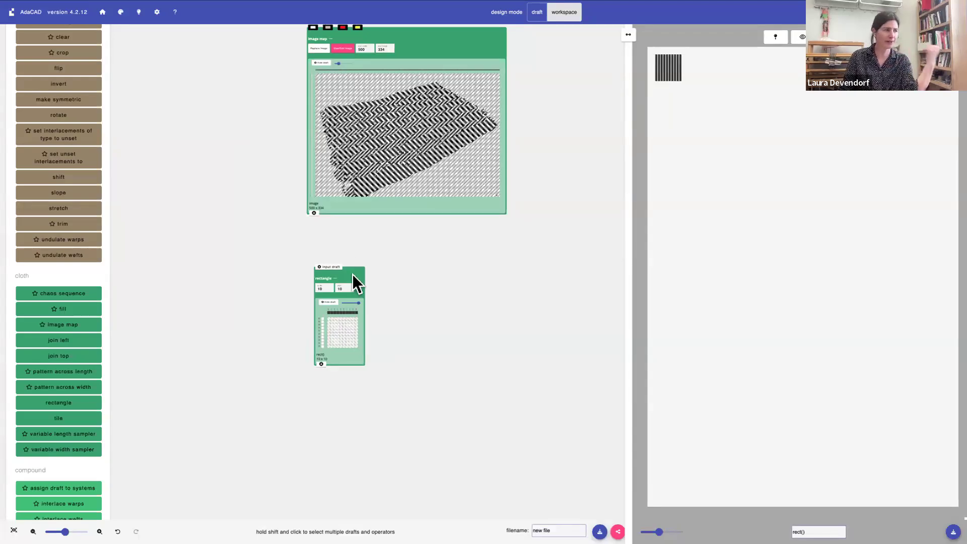
pyautogui.rightClick(325, 289)
pyautogui.click(321, 290)
pyautogui.rightClick(322, 289)
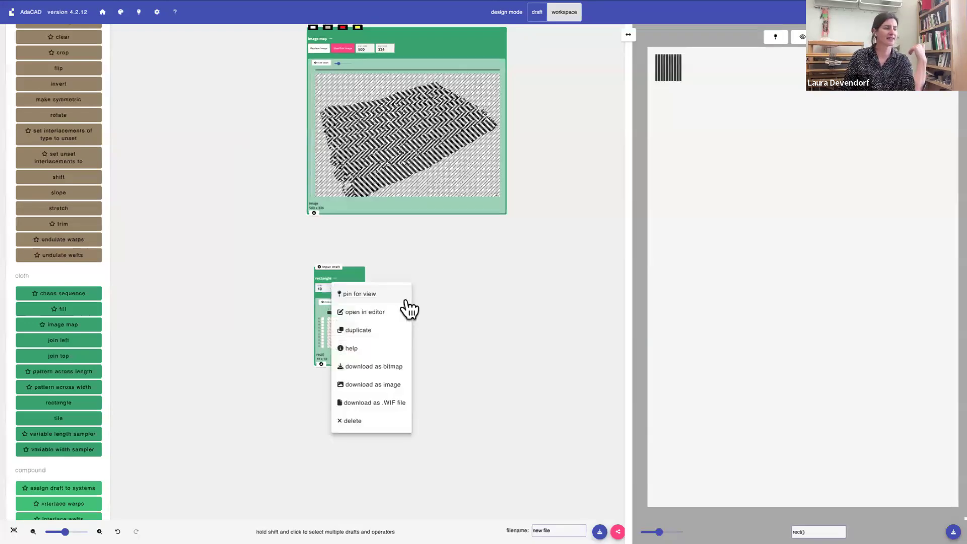
pyautogui.click(324, 289)
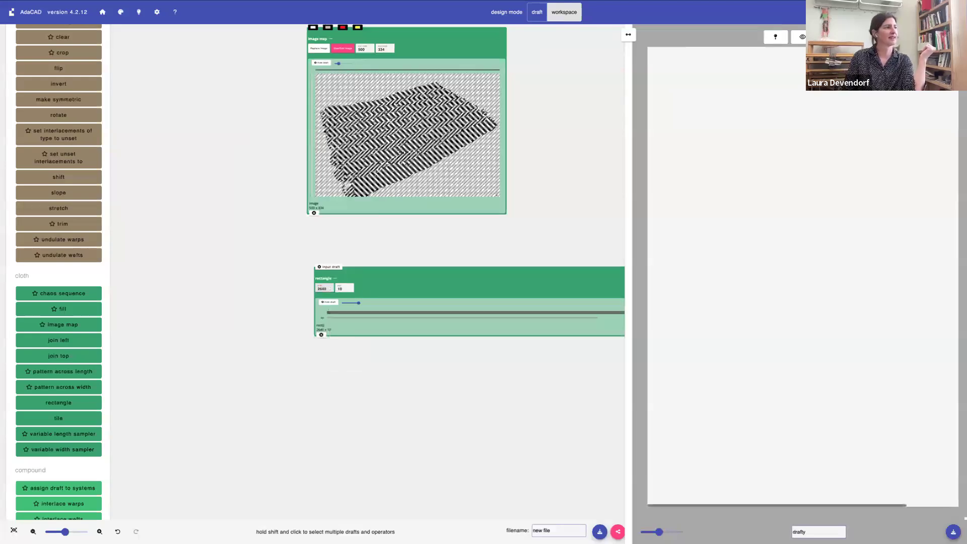
pyautogui.click(346, 289)
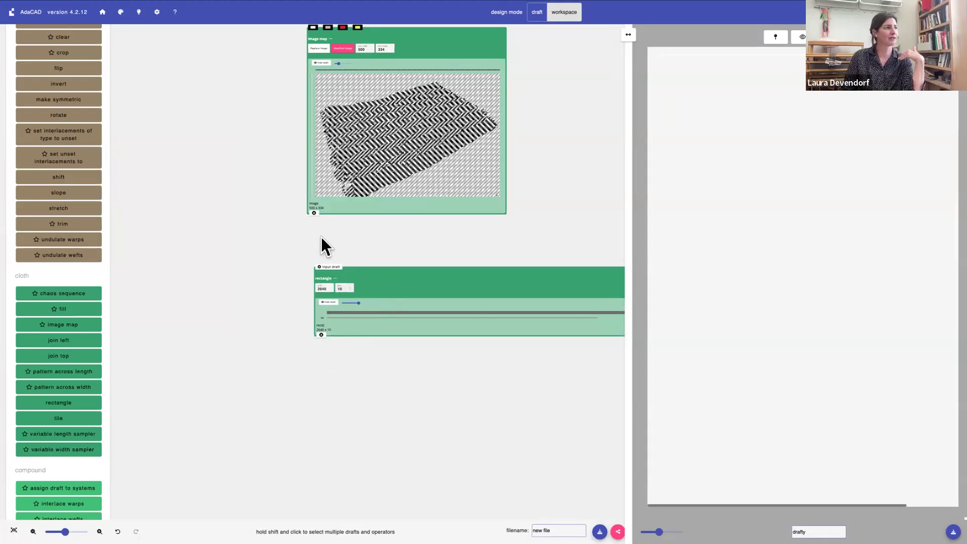
pyautogui.click(315, 215)
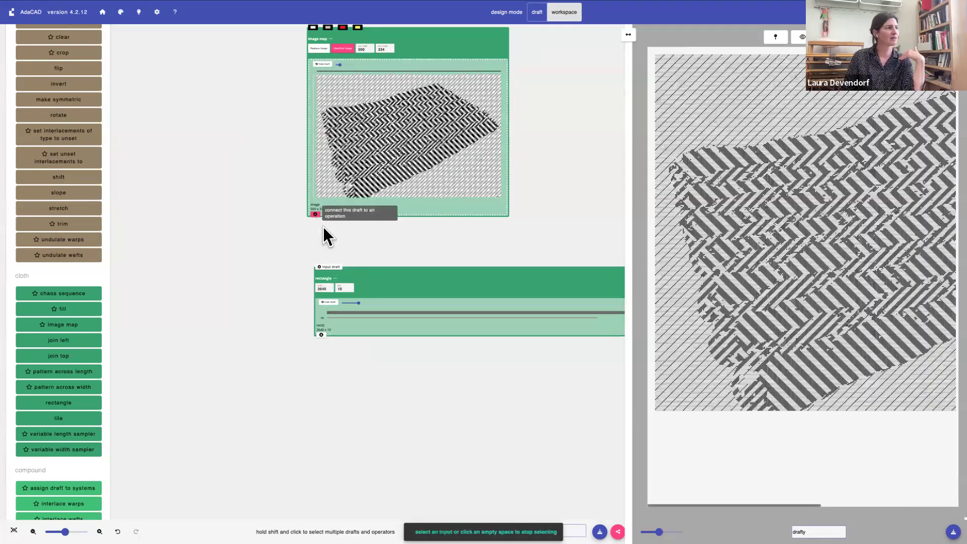
pyautogui.click(327, 268)
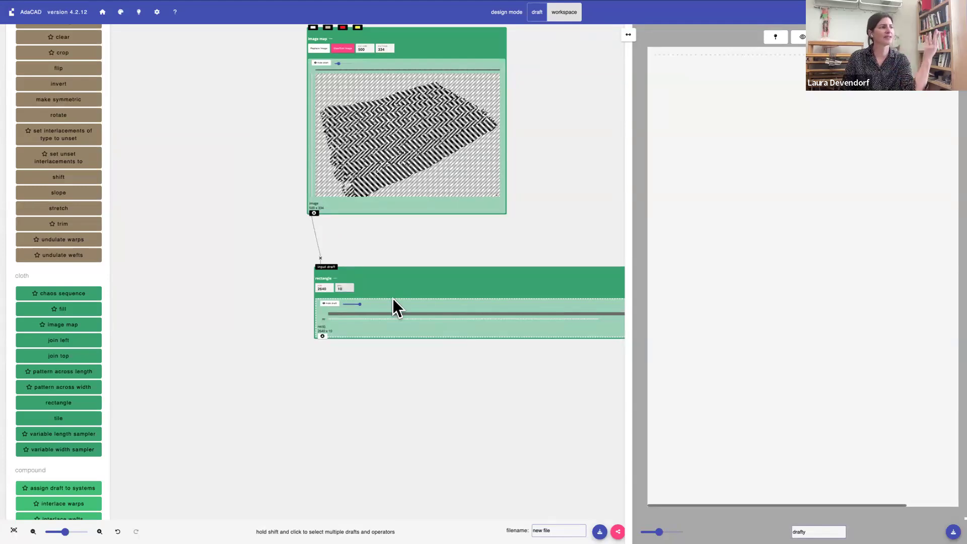
# Set the rectangle's number of pics to 334, matching the height of the image map draft
pyautogui.scroll(1, 340, 287)
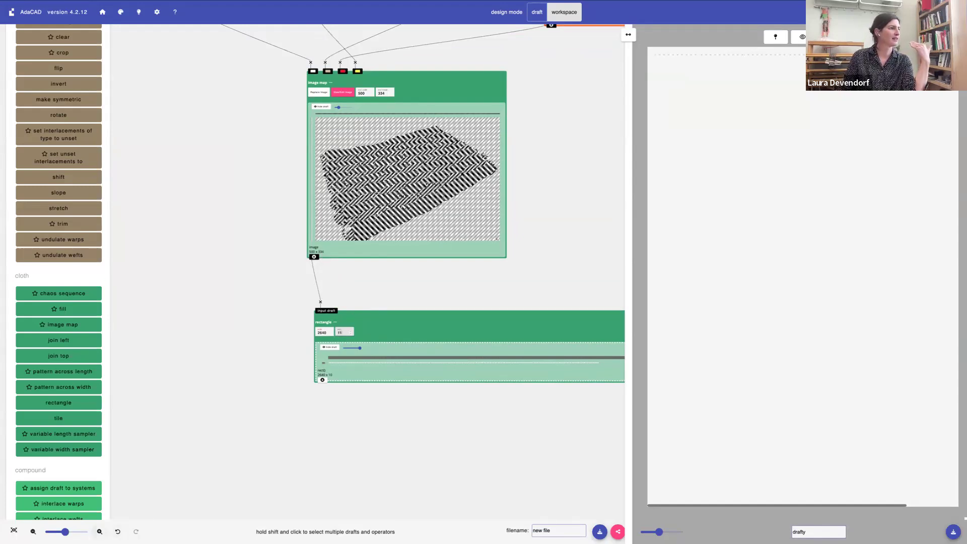
pyautogui.click(100, 532)
pyautogui.click(99, 532)
pyautogui.click(99, 532)
pyautogui.scroll(-2, 356, 445)
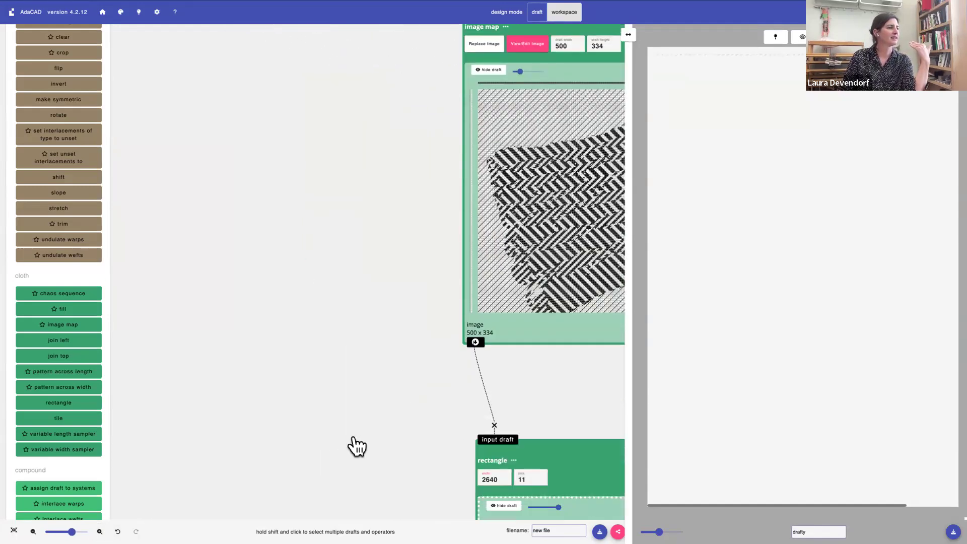
pyautogui.scroll(-1, 355, 438)
pyautogui.hscroll(4, 354, 438)
pyautogui.scroll(1, 354, 439)
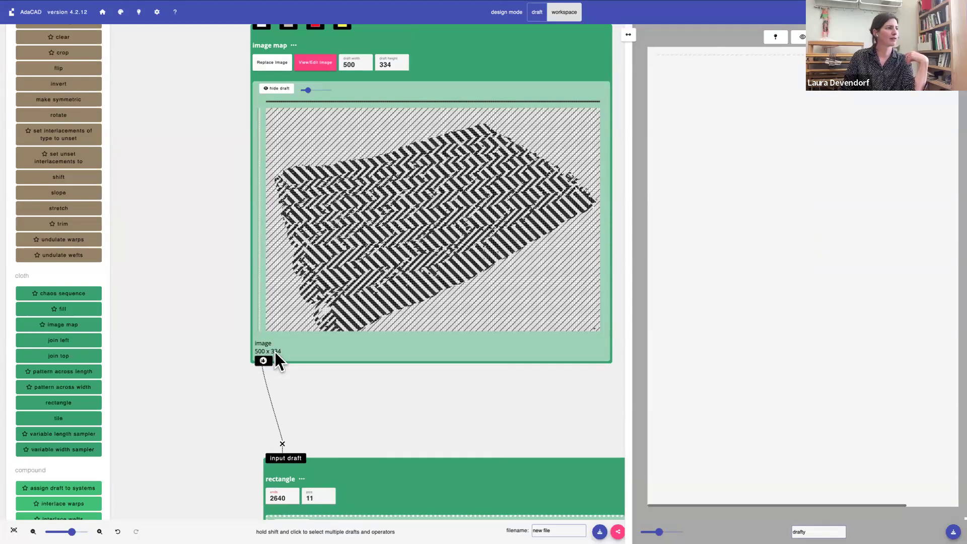
pyautogui.scroll(-3, 279, 361)
pyautogui.click(302, 402)
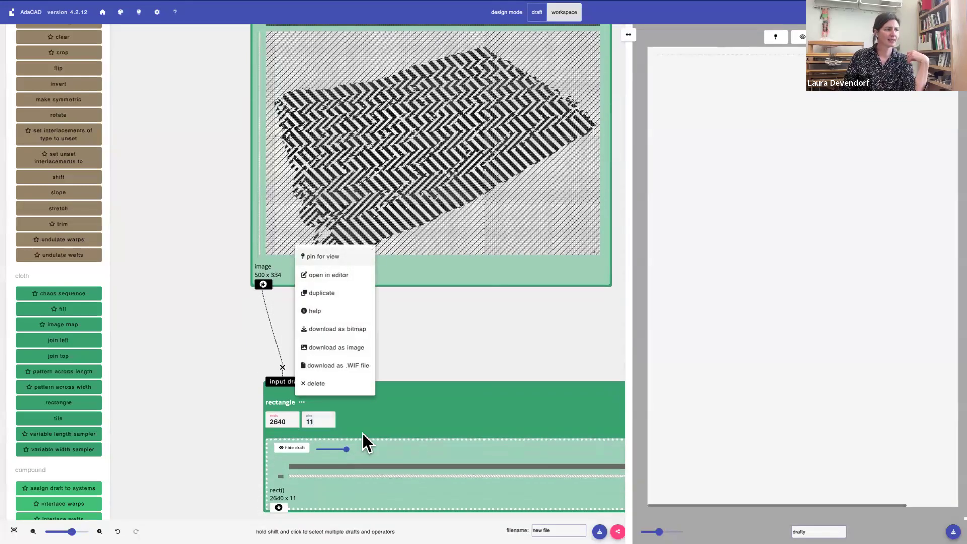
pyautogui.click(317, 422)
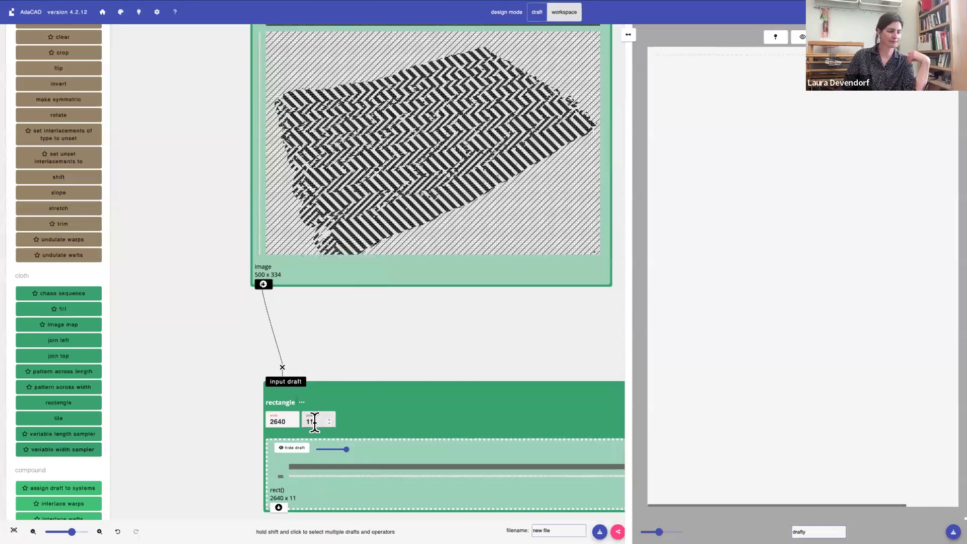
pyautogui.press('BackSpace')
pyautogui.write('334')
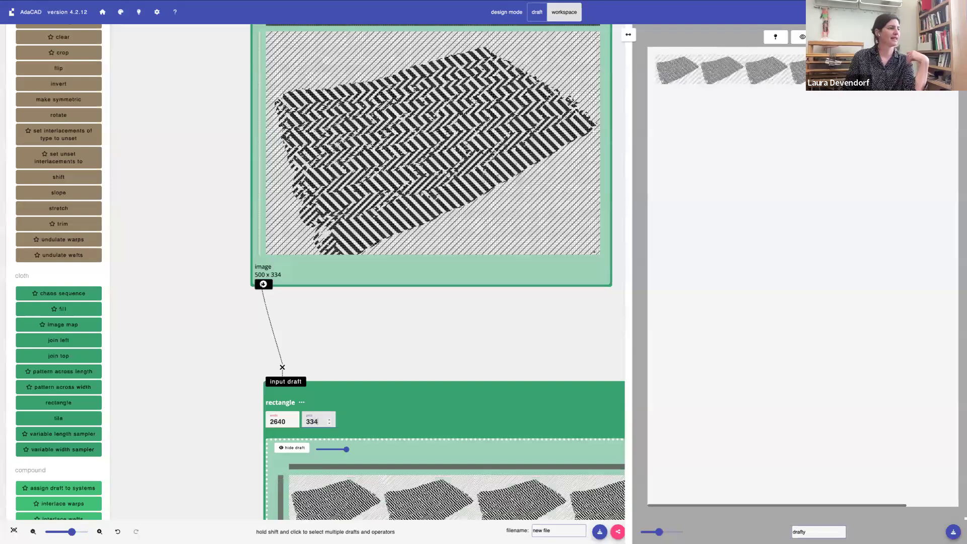
pyautogui.scroll(-3, 332, 431)
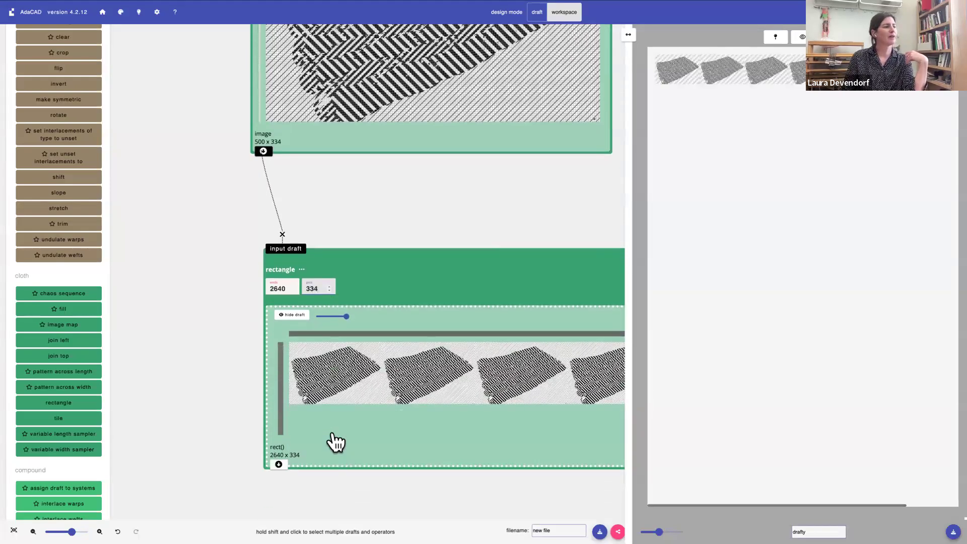
pyautogui.scroll(1, 336, 443)
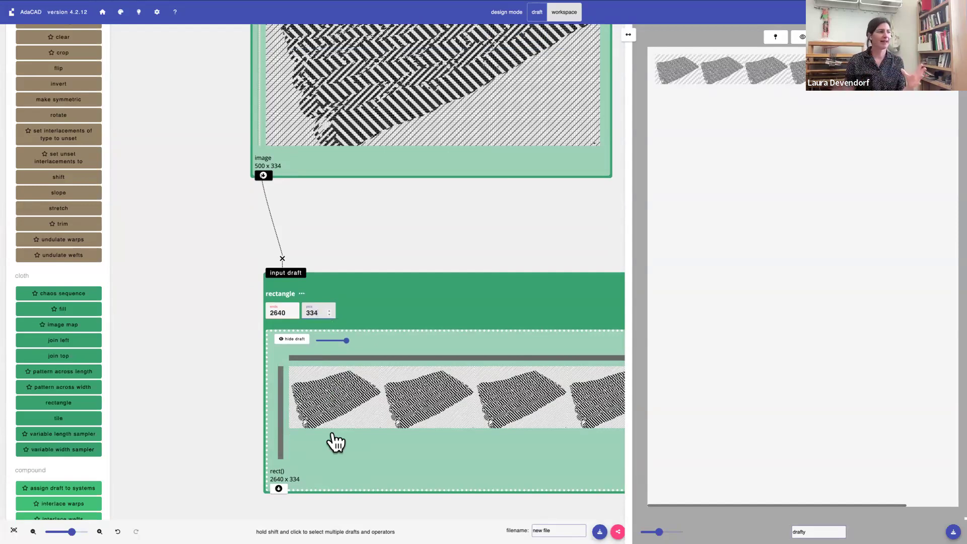
pyautogui.rightClick(406, 287)
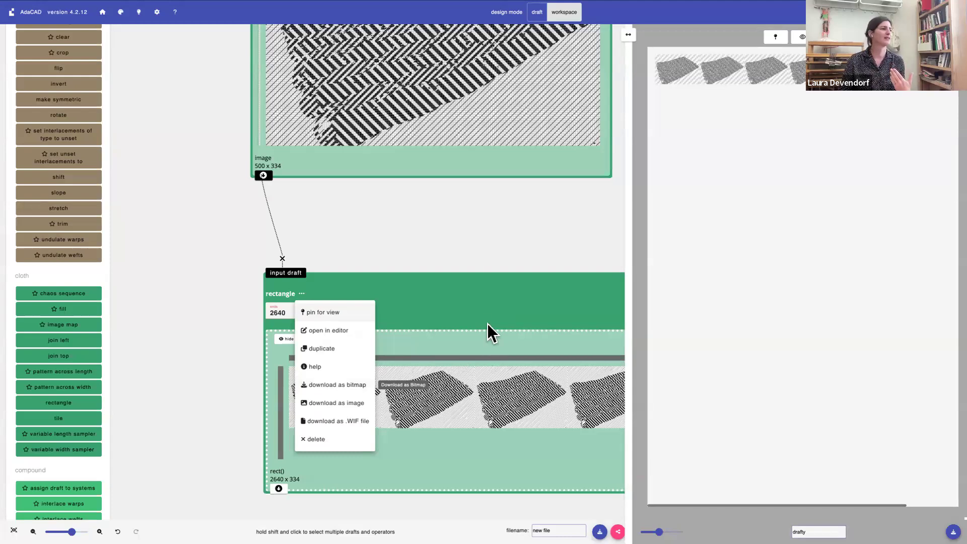
pyautogui.click(470, 304)
# Add a selvedge operation below the rectangle and connect the rectangle's draft to its draft inlet
pyautogui.scroll(-2, 403, 370)
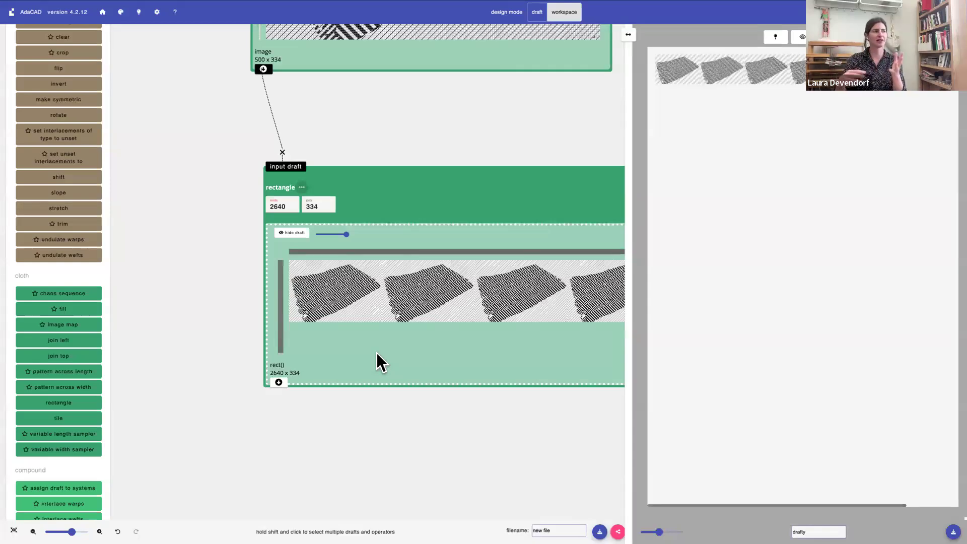
pyautogui.scroll(-2, 358, 378)
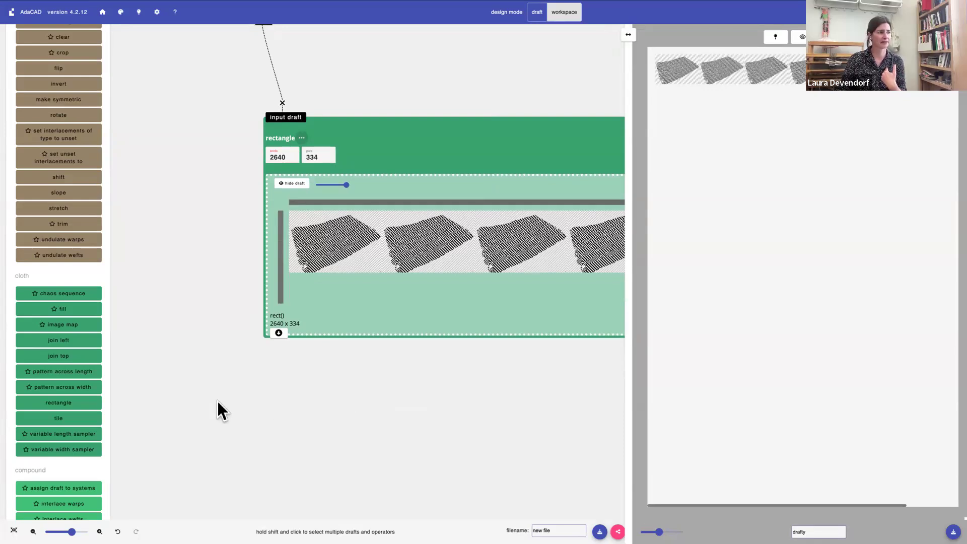
pyautogui.scroll(-3, 216, 401)
pyautogui.scroll(-6, 76, 431)
pyautogui.scroll(-4, 77, 430)
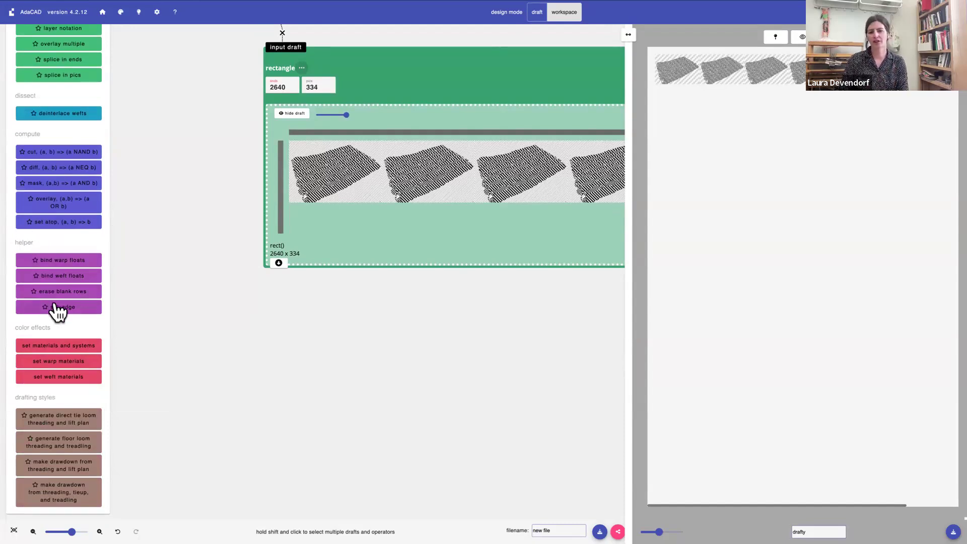
pyautogui.moveTo(57, 312)
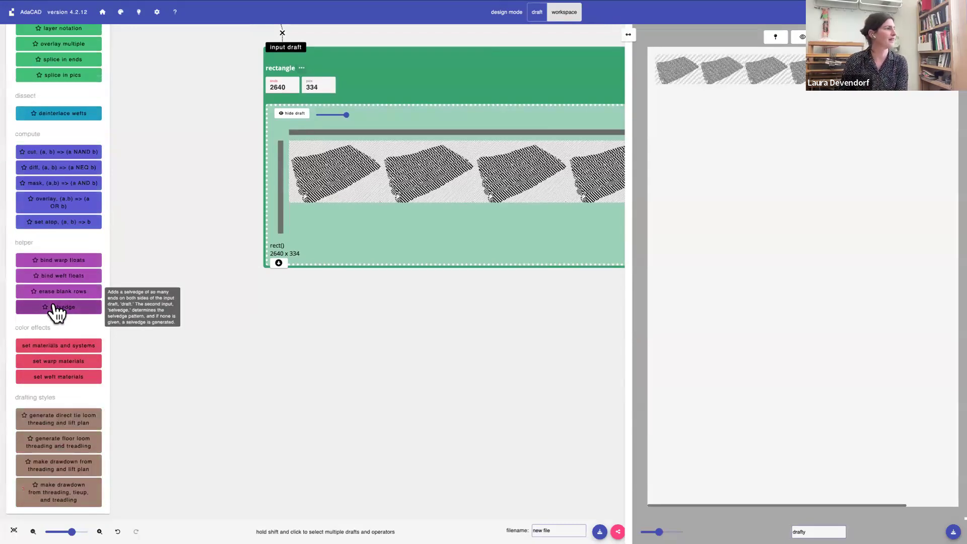
pyautogui.click(54, 306)
pyautogui.moveTo(242, 89); pyautogui.dragTo(245, 171)
pyautogui.moveTo(244, 233); pyautogui.dragTo(276, 388)
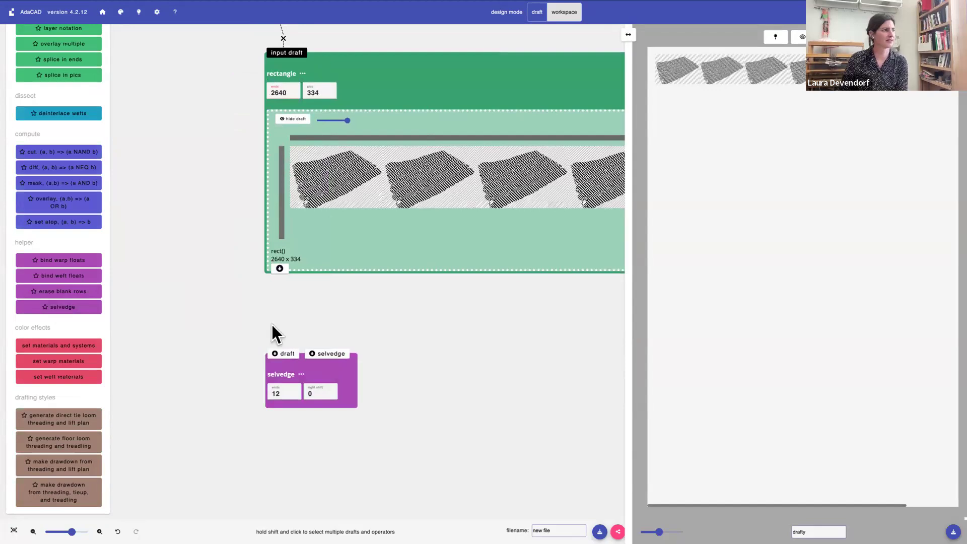
pyautogui.click(280, 268)
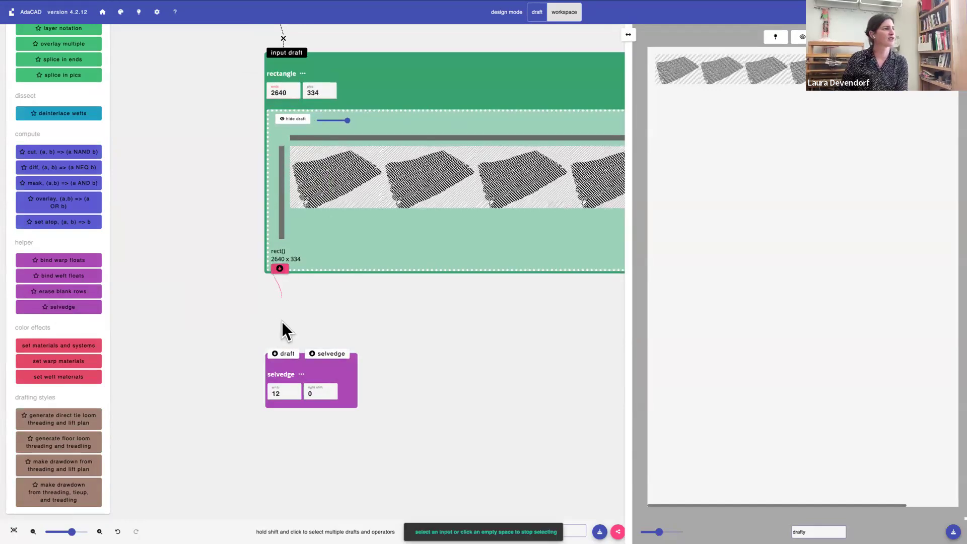
pyautogui.click(280, 354)
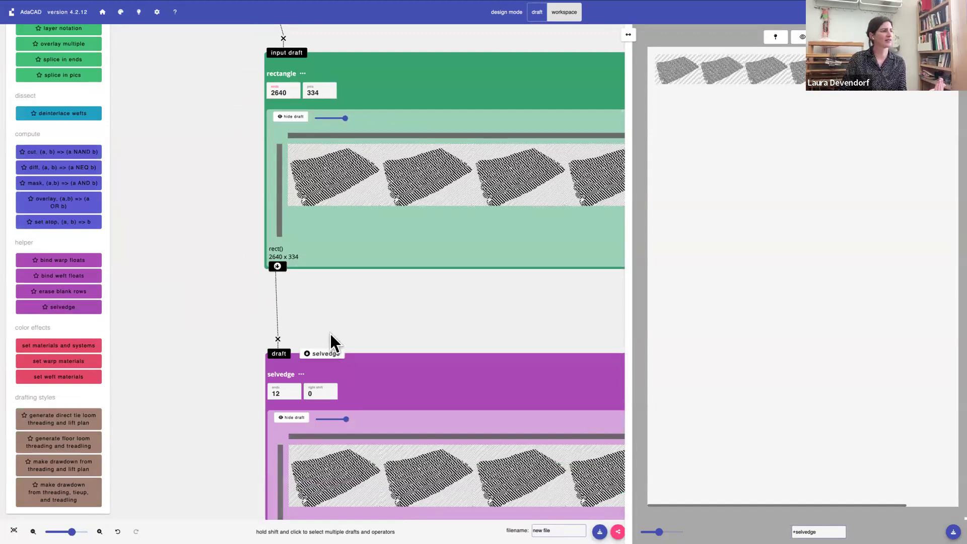
# Add a tabby structure above the selvedge operation and connect it to the selvedge inlet
pyautogui.scroll(1, 331, 334)
pyautogui.scroll(10, 65, 265)
pyautogui.scroll(3, 60, 262)
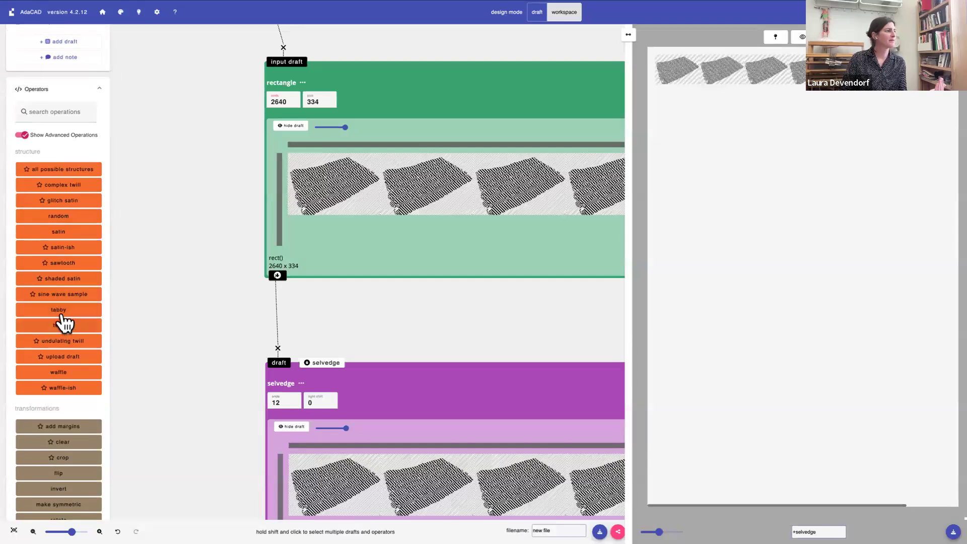
pyautogui.click(59, 311)
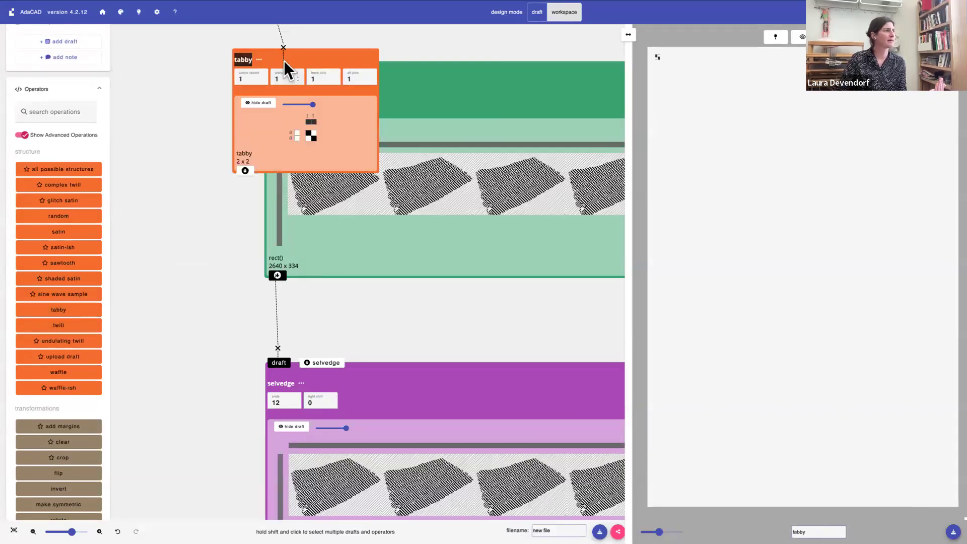
pyautogui.moveTo(254, 69); pyautogui.dragTo(385, 238)
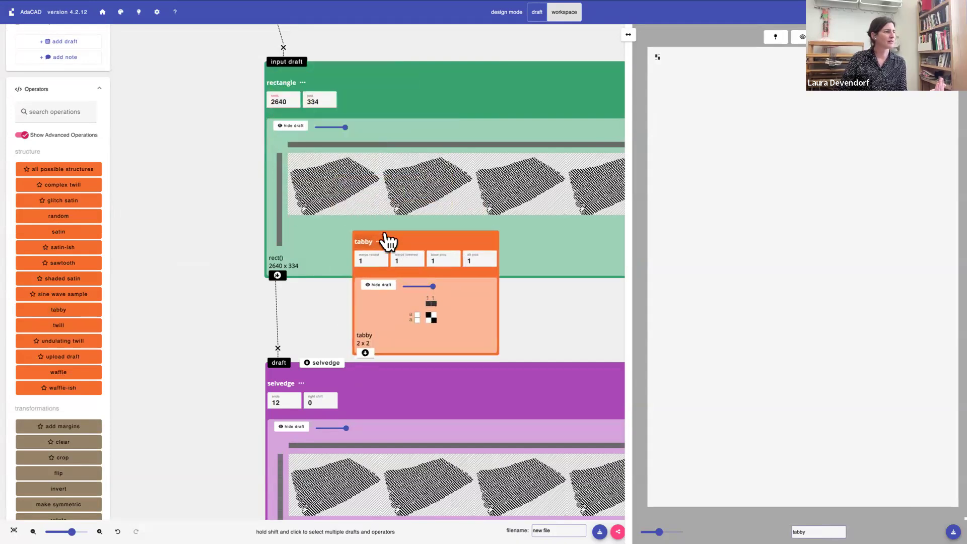
pyautogui.click(367, 337)
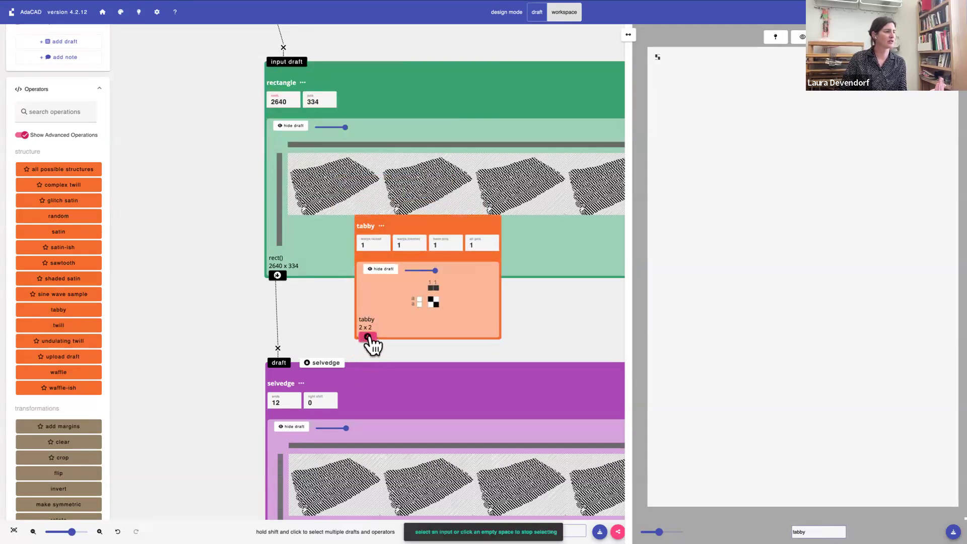
pyautogui.click(321, 363)
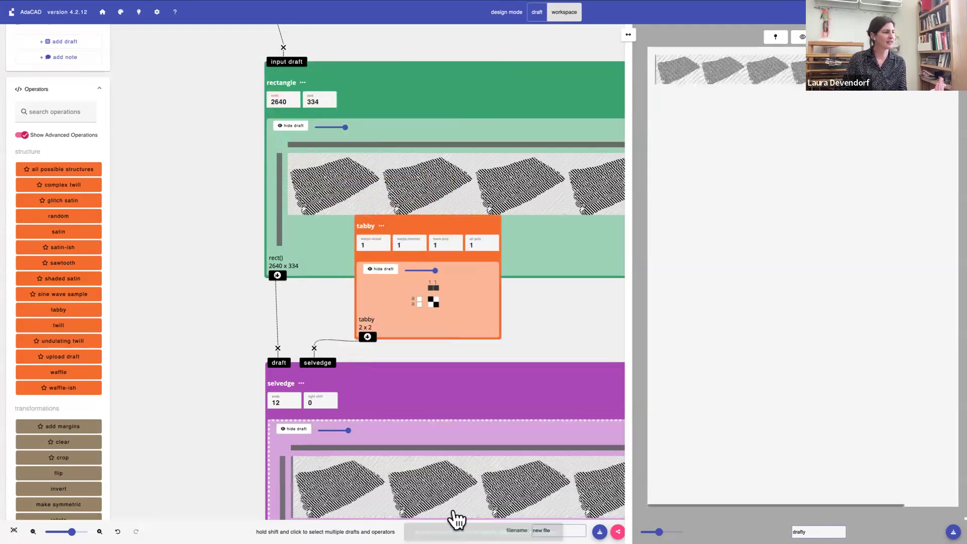
# Magnify the selvedge draft in the viewer to inspect its edge, and shrink the viewer to a narrow strip beside the workspace
pyautogui.scroll(-3, 342, 466)
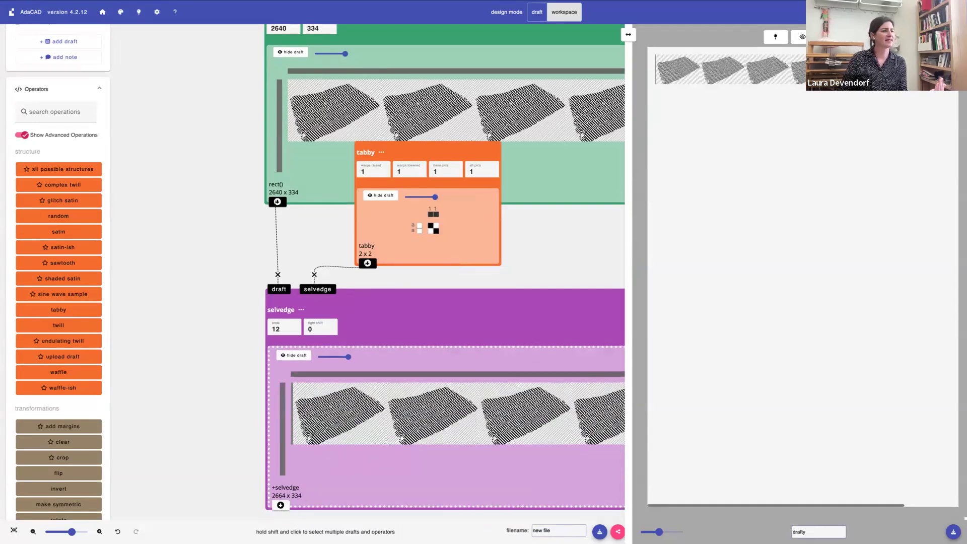
pyautogui.moveTo(659, 532); pyautogui.dragTo(681, 532)
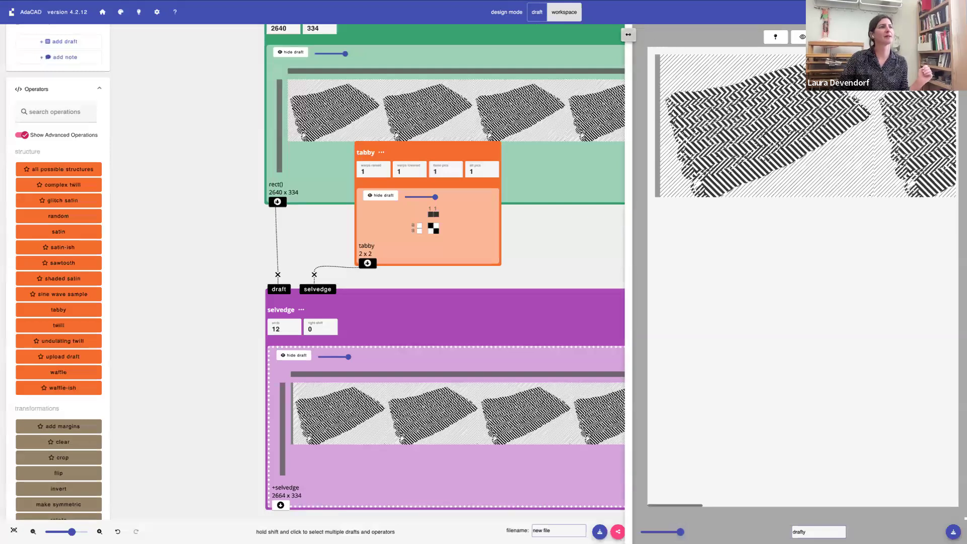
pyautogui.click(628, 35)
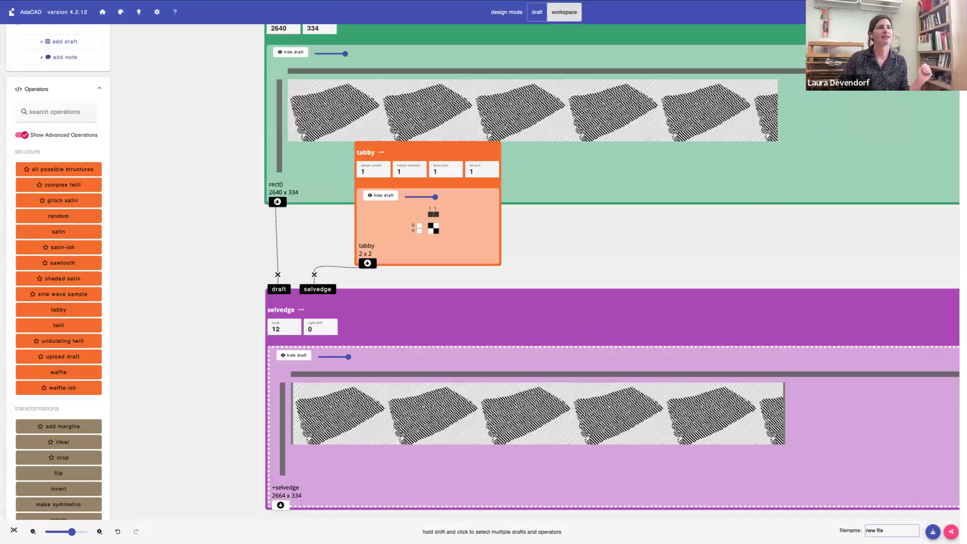
pyautogui.moveTo(963, 34); pyautogui.dragTo(818, 34)
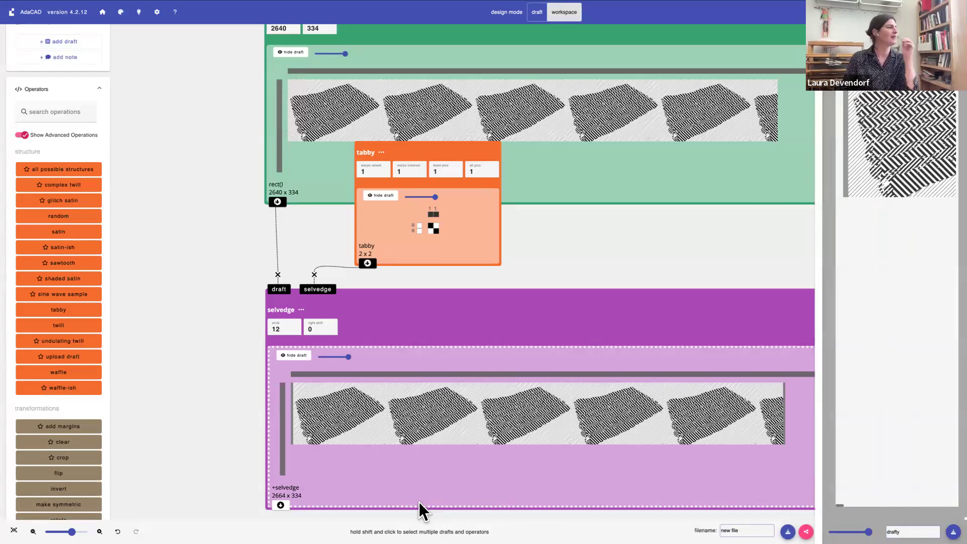
# Set the selvedge operation's number of ends to 30
pyautogui.click(276, 329)
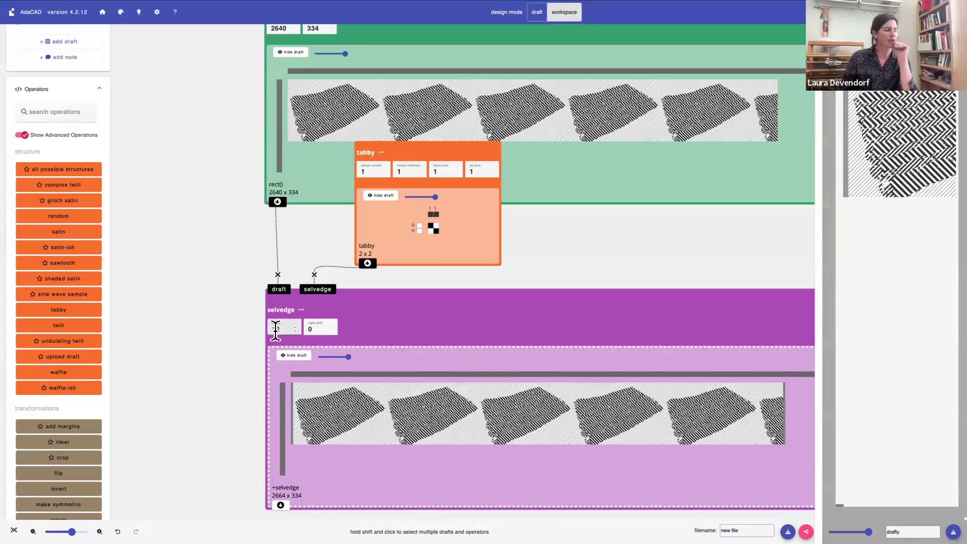
pyautogui.press('Up')
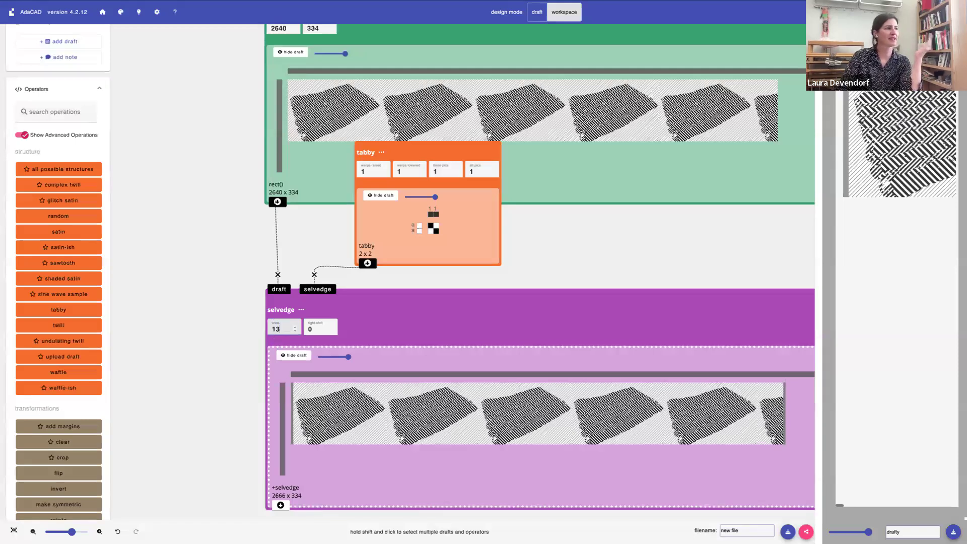
pyautogui.press('BackSpace')
pyautogui.press('BackSpace')
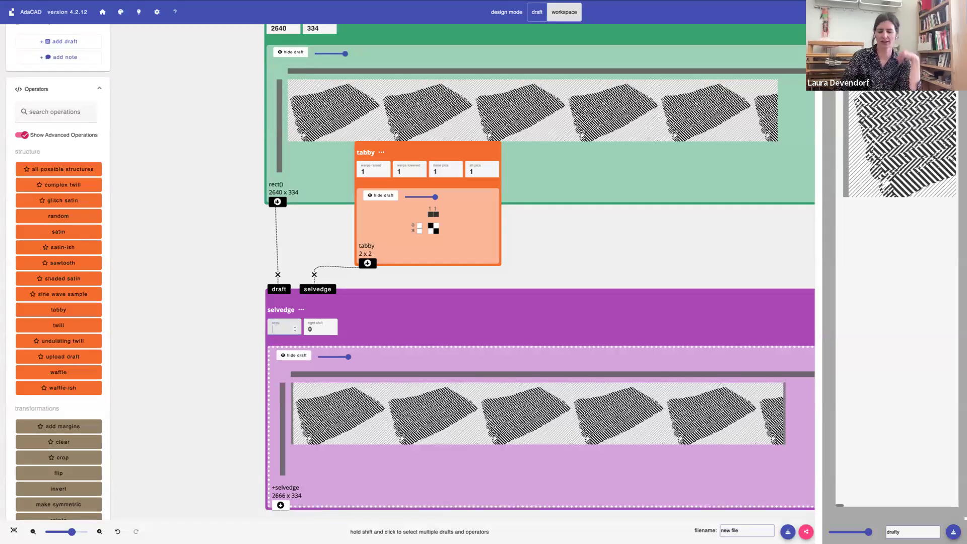
pyautogui.write('30')
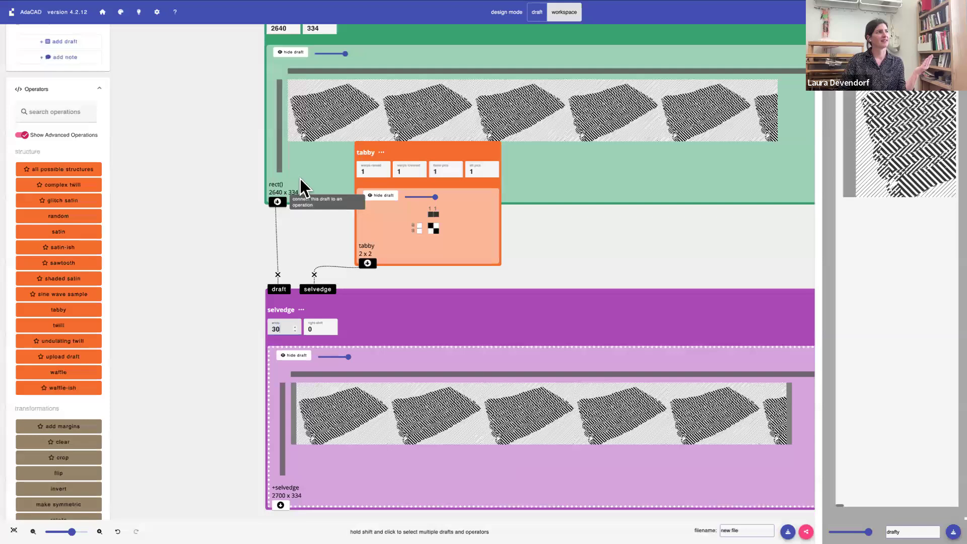
# Set the rectangle's number of ends to 2580, leaving room for 30 selvedge ends on each side of the draft
pyautogui.scroll(1, 301, 272)
pyautogui.scroll(1, 300, 270)
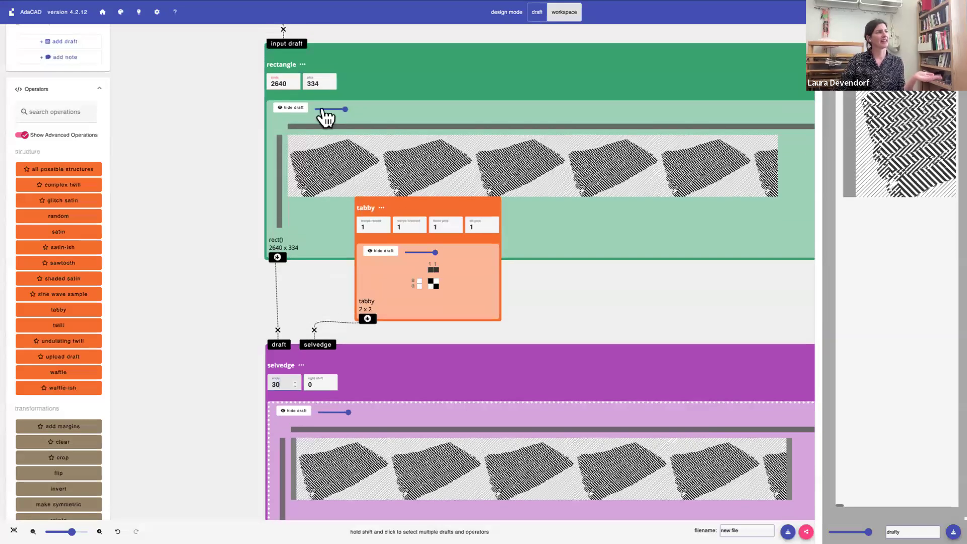
pyautogui.click(301, 79)
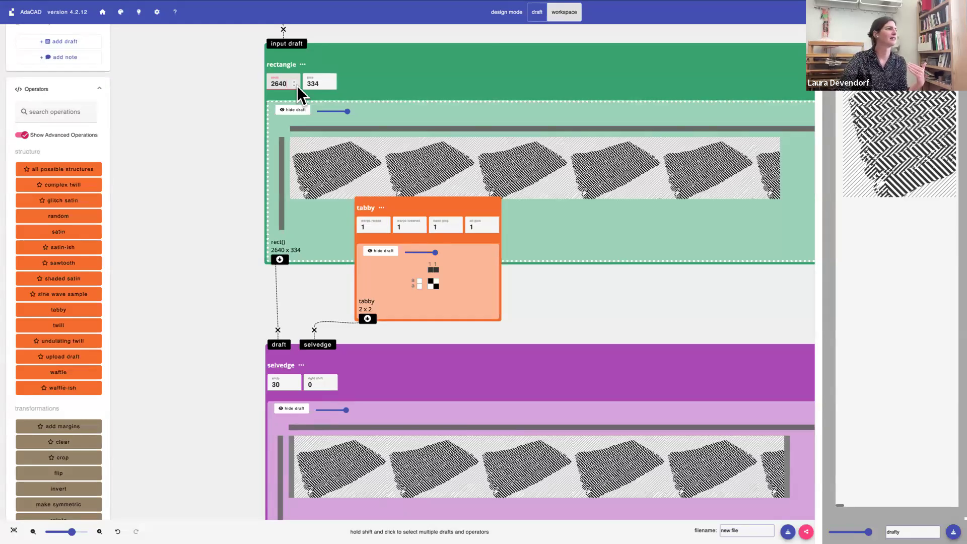
pyautogui.press('BackSpace')
pyautogui.press('BackSpace')
pyautogui.press('BackSpace')
pyautogui.write('580')
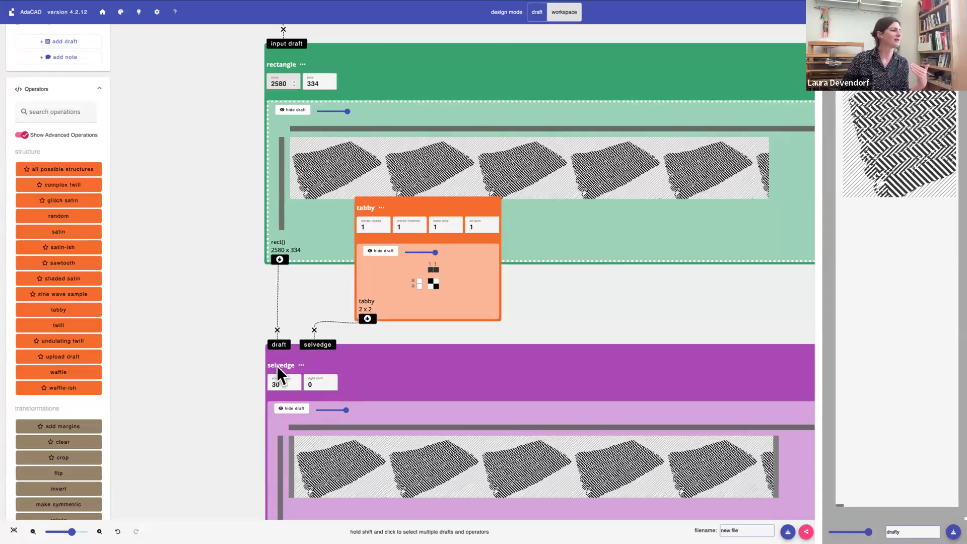
# Set the selvedge operation's right shift to 1
pyautogui.scroll(-3, 277, 365)
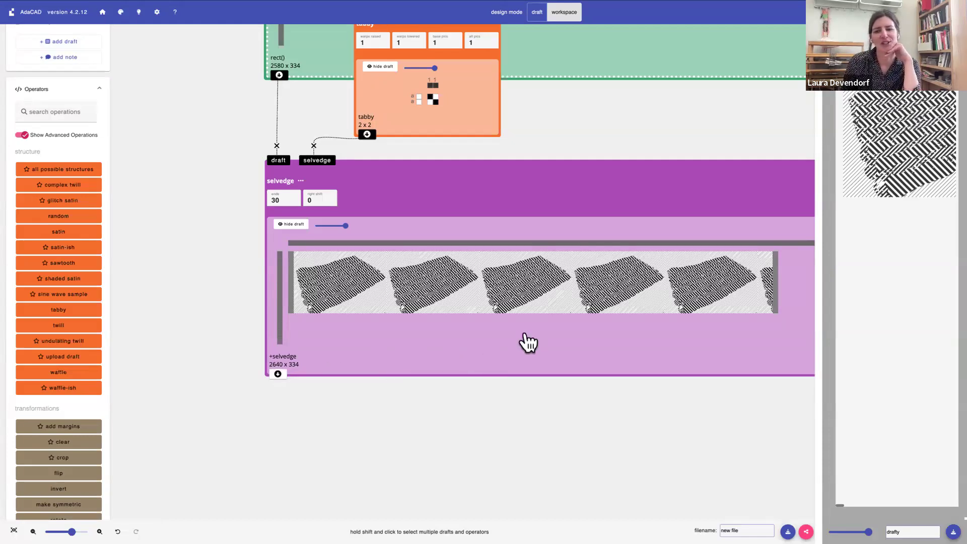
pyautogui.scroll(1, 523, 340)
pyautogui.scroll(1, 526, 344)
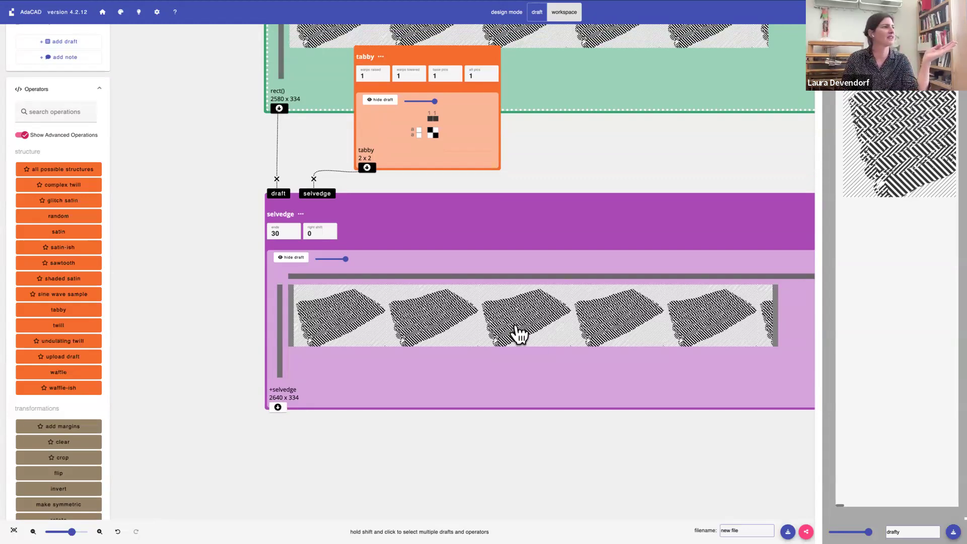
pyautogui.scroll(2, 242, 272)
pyautogui.hscroll(2, 243, 270)
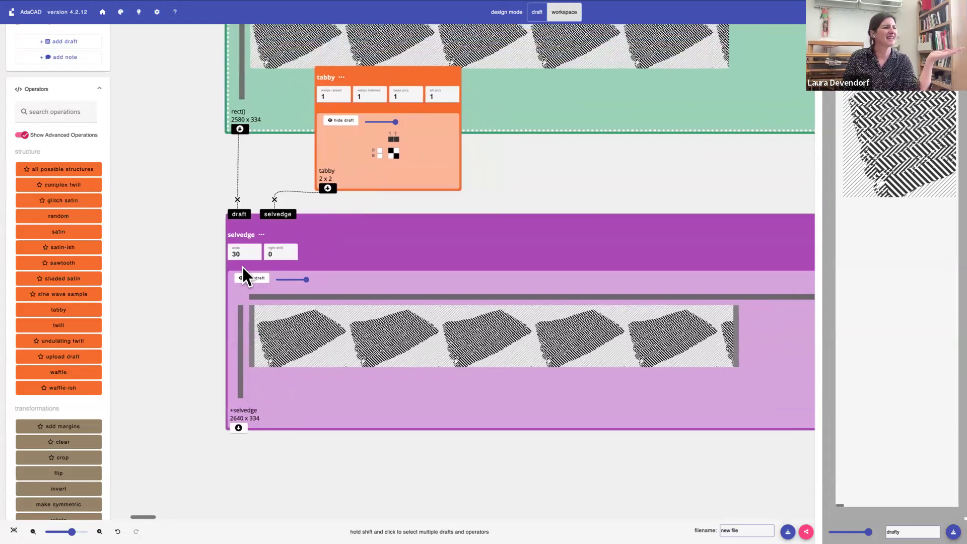
pyautogui.hscroll(1, 243, 276)
pyautogui.hscroll(-2, 243, 268)
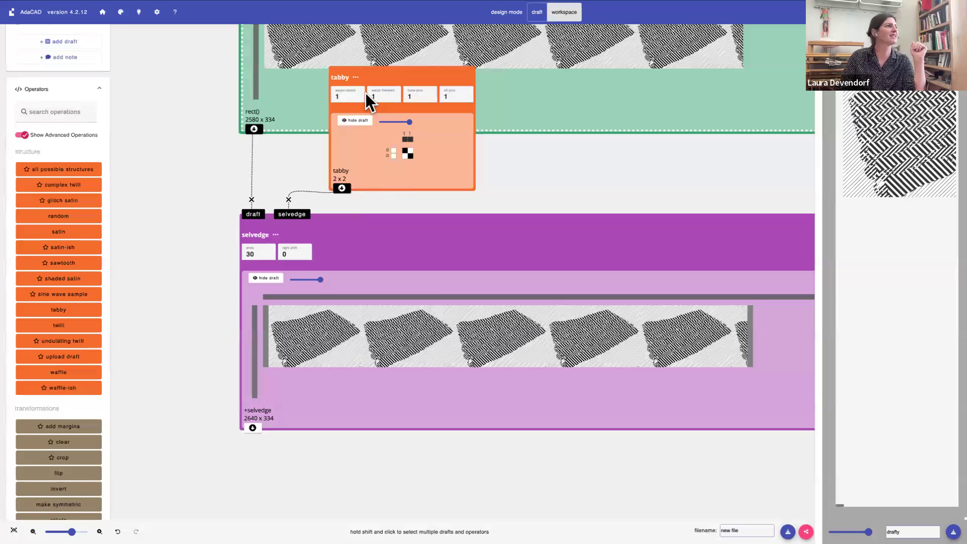
pyautogui.click(291, 252)
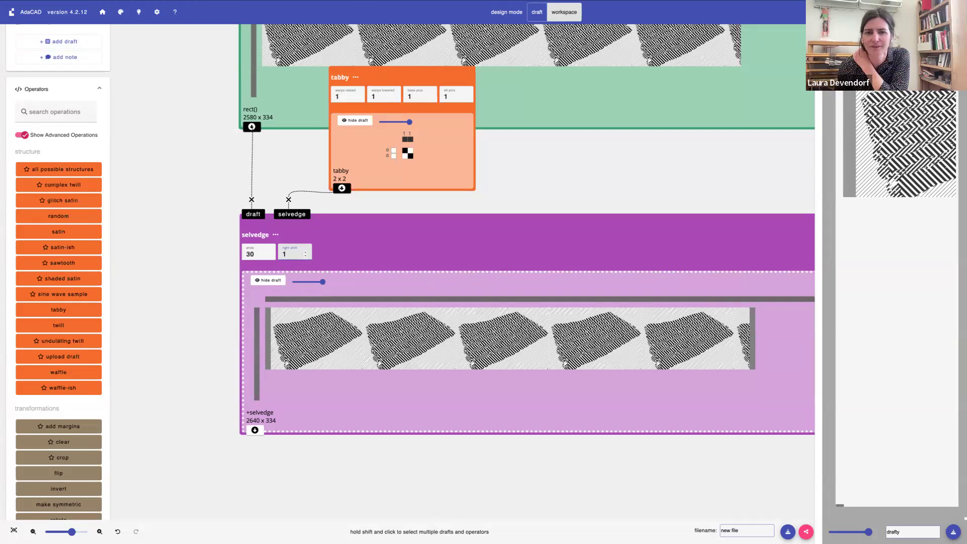
# Review the full chain of operations, from the twill structures and image map through the rectangle and tabby to the selvedge
pyautogui.scroll(1, 541, 275)
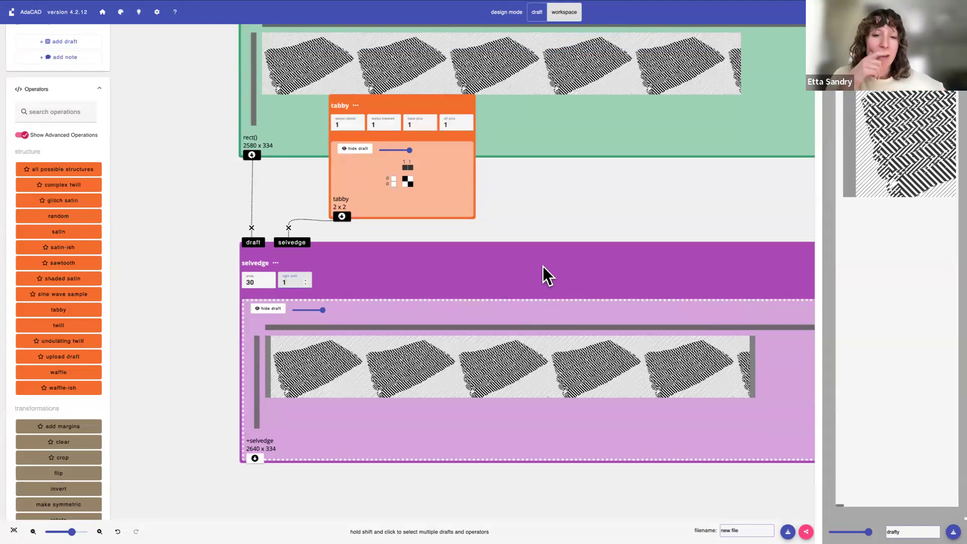
pyautogui.scroll(1, 543, 266)
pyautogui.scroll(-2, 542, 266)
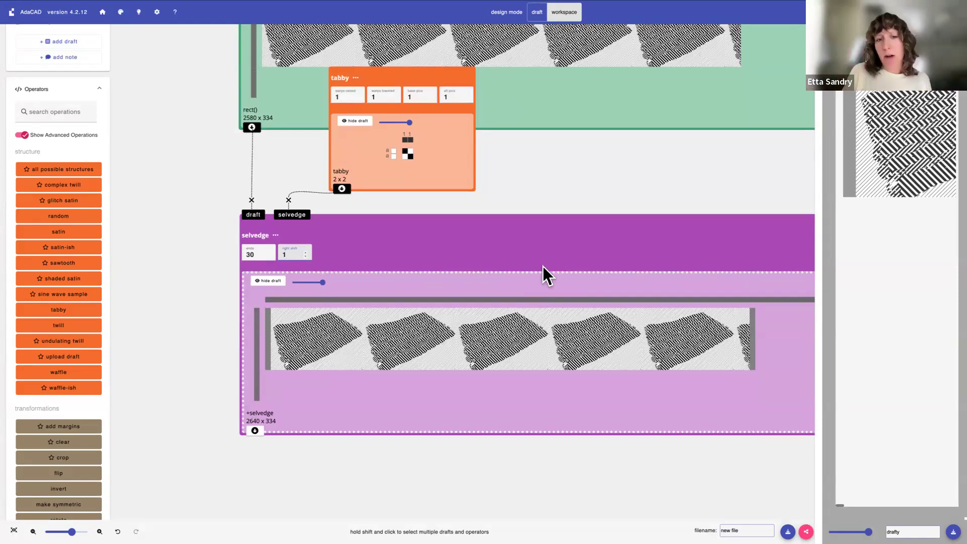
pyautogui.scroll(15, 542, 266)
pyautogui.scroll(13, 543, 266)
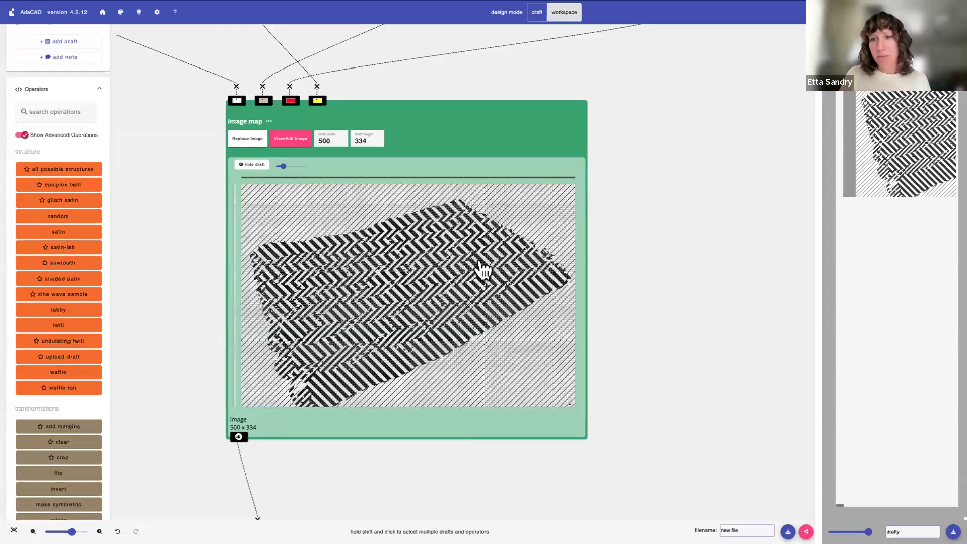
pyautogui.scroll(-5, 611, 286)
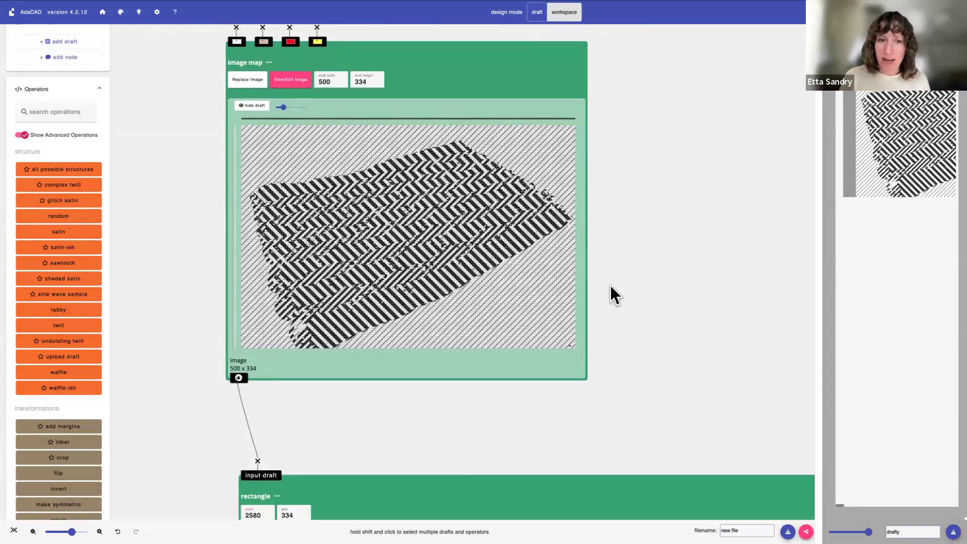
pyautogui.scroll(-8, 609, 285)
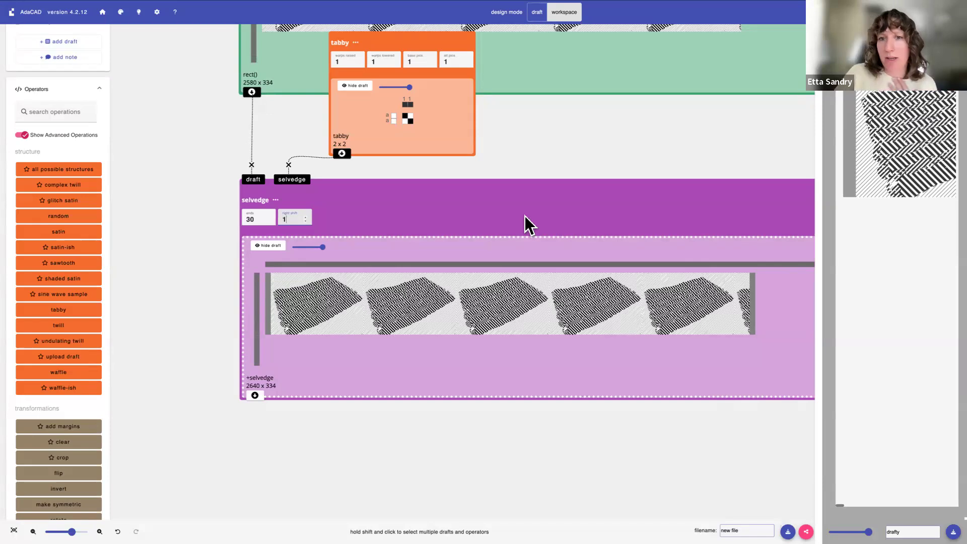
pyautogui.scroll(-2, 524, 216)
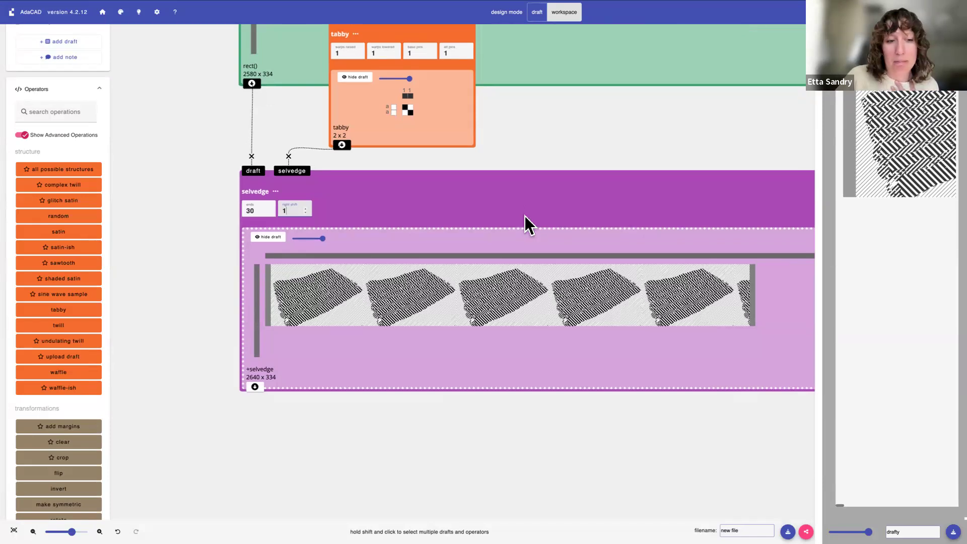
pyautogui.scroll(15, 524, 215)
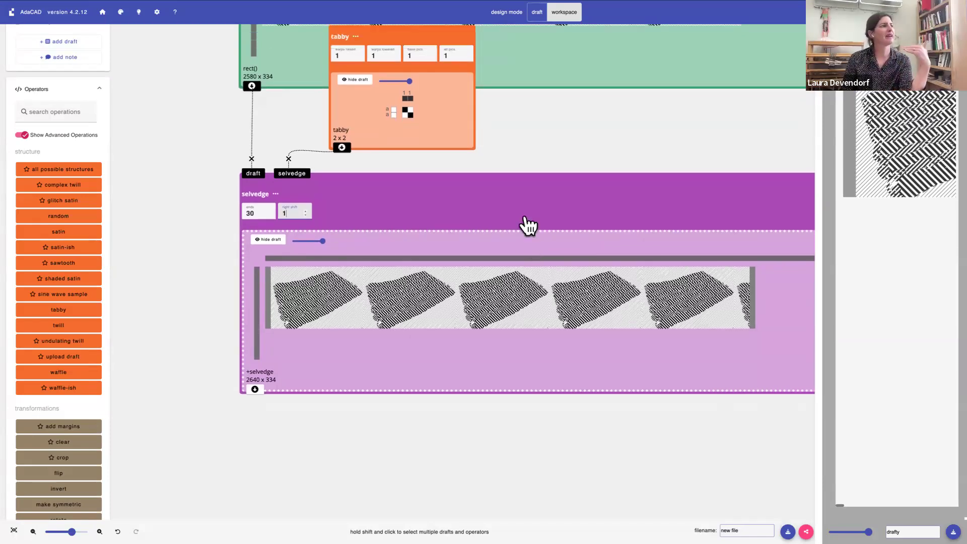
pyautogui.scroll(12, 524, 216)
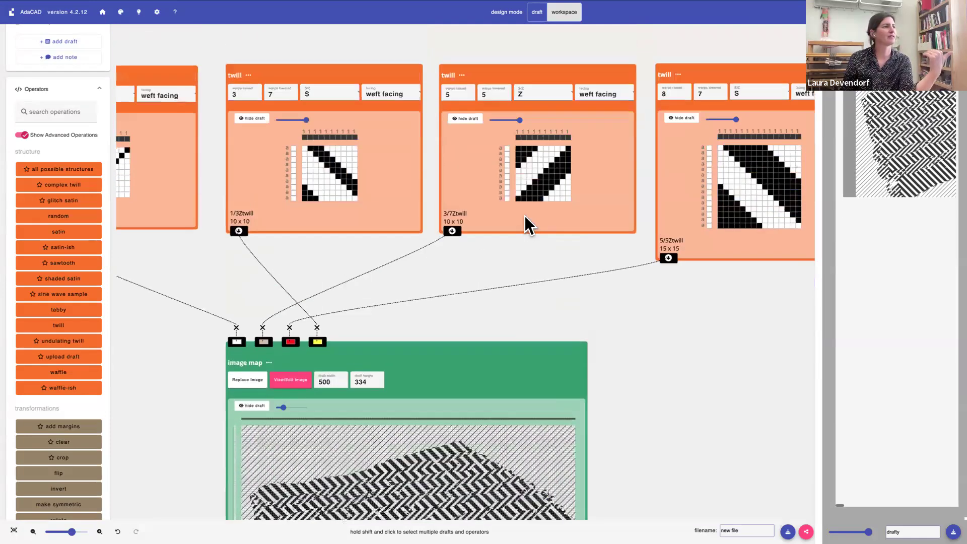
pyautogui.scroll(-20, 525, 216)
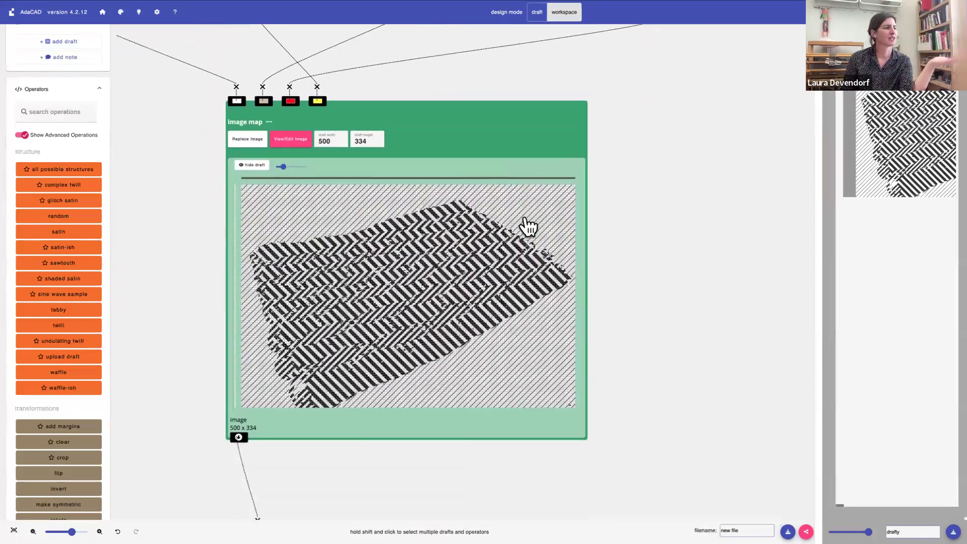
pyautogui.scroll(-18, 528, 227)
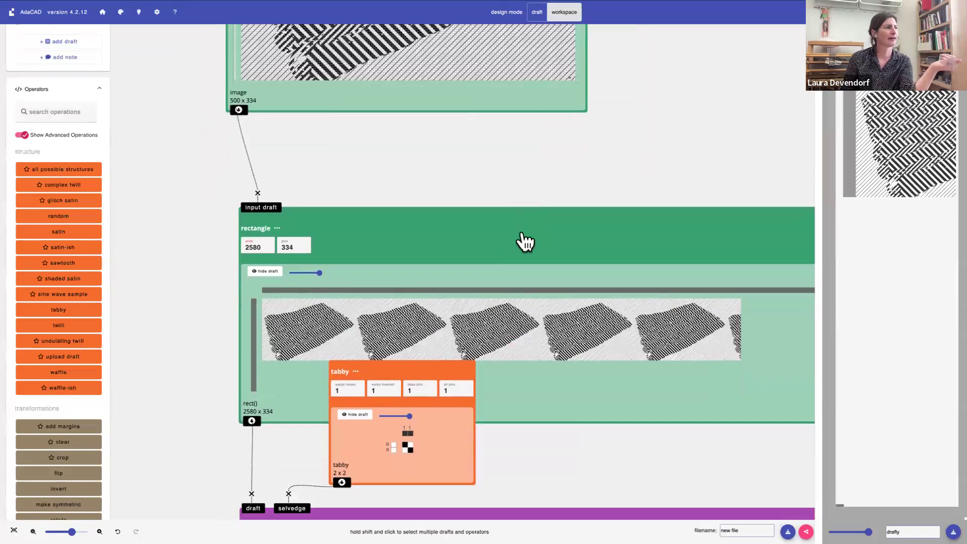
pyautogui.scroll(-12, 525, 240)
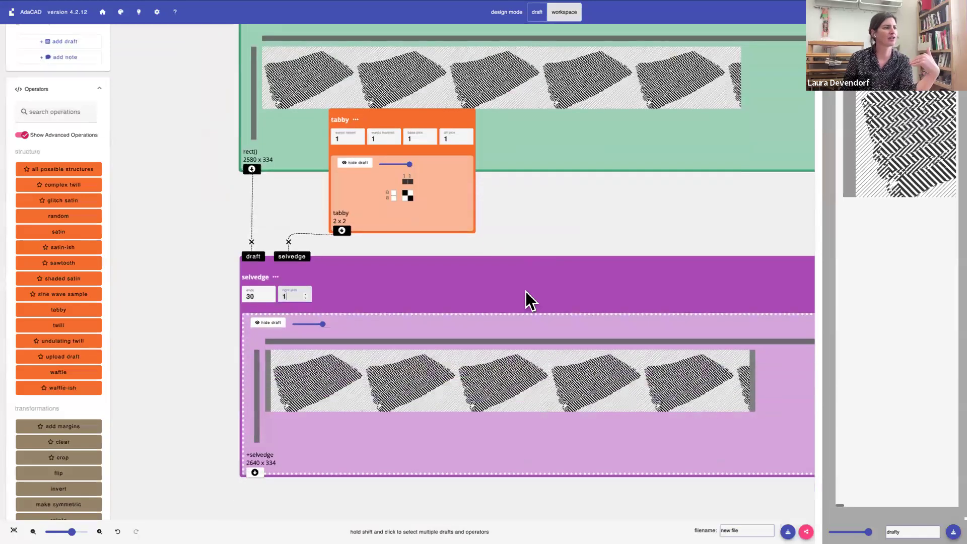
pyautogui.scroll(20, 530, 225)
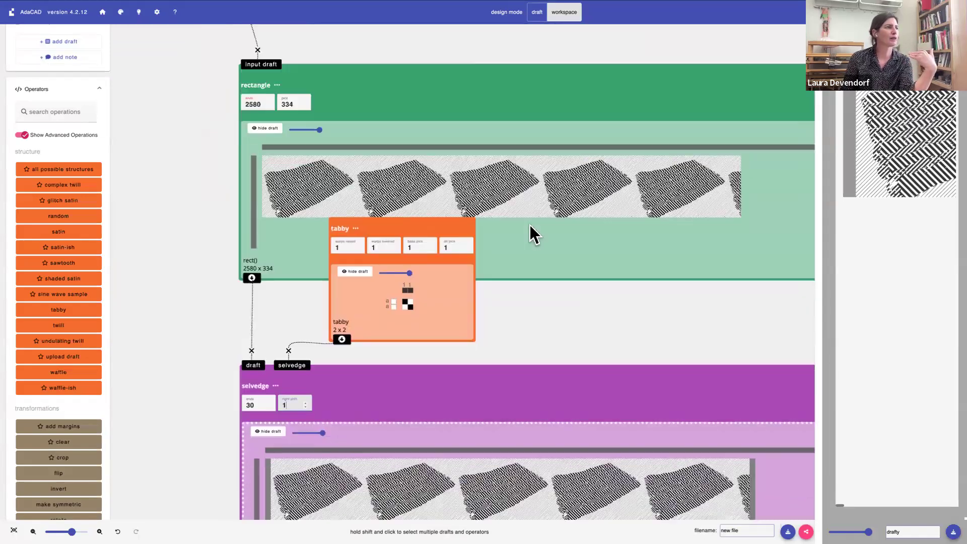
pyautogui.scroll(-20, 530, 224)
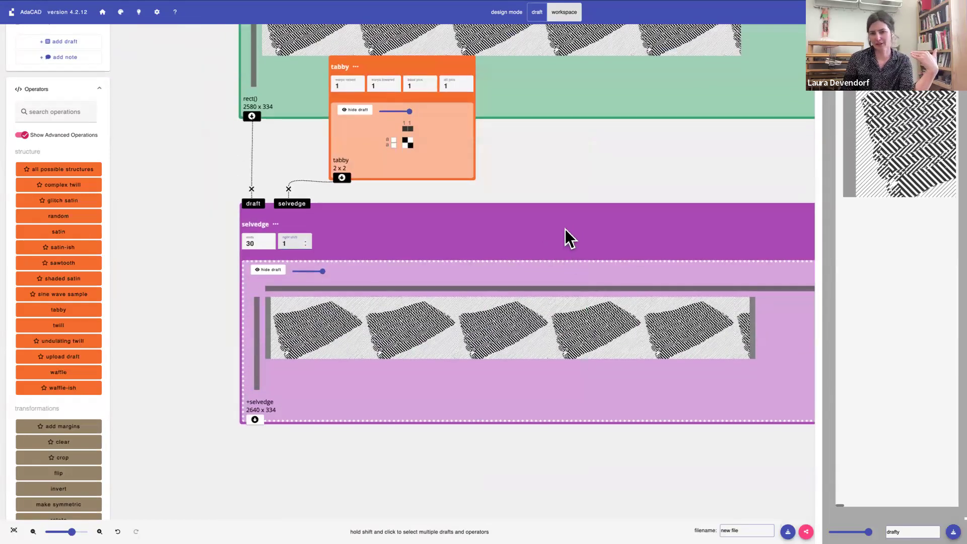
pyautogui.scroll(20, 565, 230)
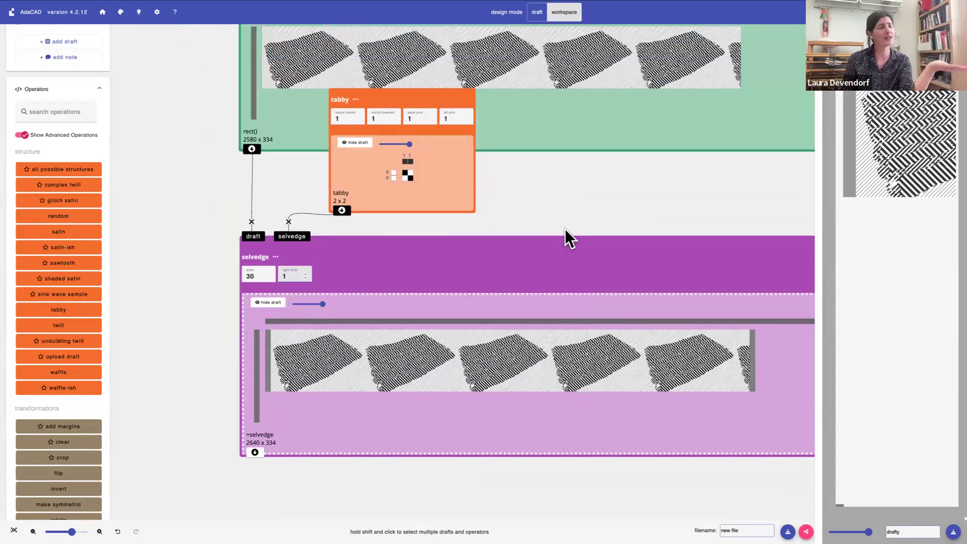
pyautogui.scroll(20, 565, 230)
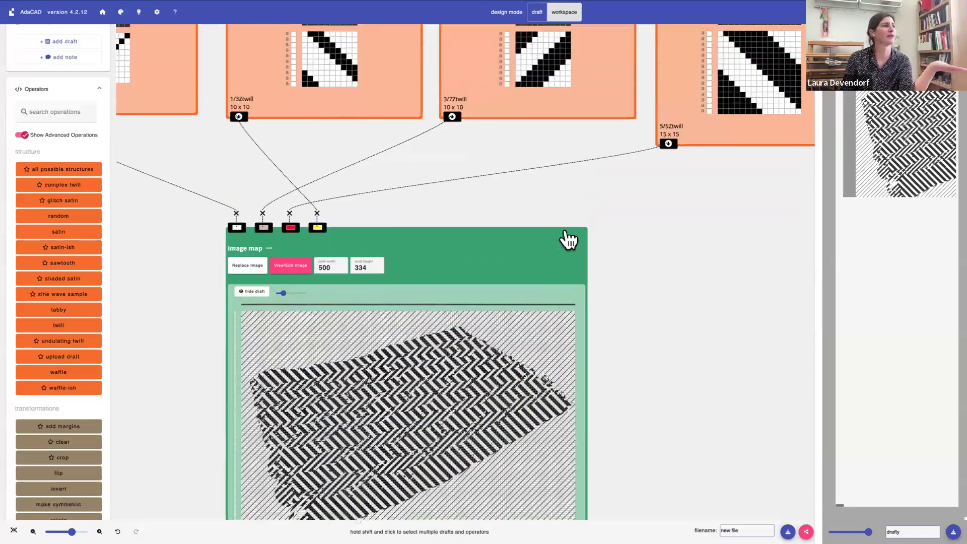
pyautogui.scroll(5, 565, 230)
pyautogui.hscroll(-10, 565, 230)
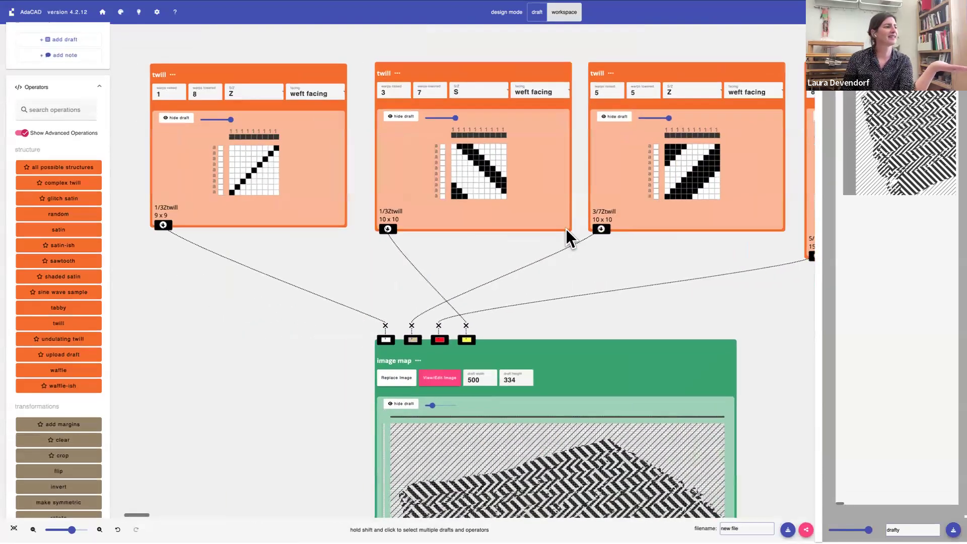
# Reduce the image map's draft height in small increments to 329
pyautogui.scroll(-3, 565, 230)
pyautogui.scroll(-7, 564, 230)
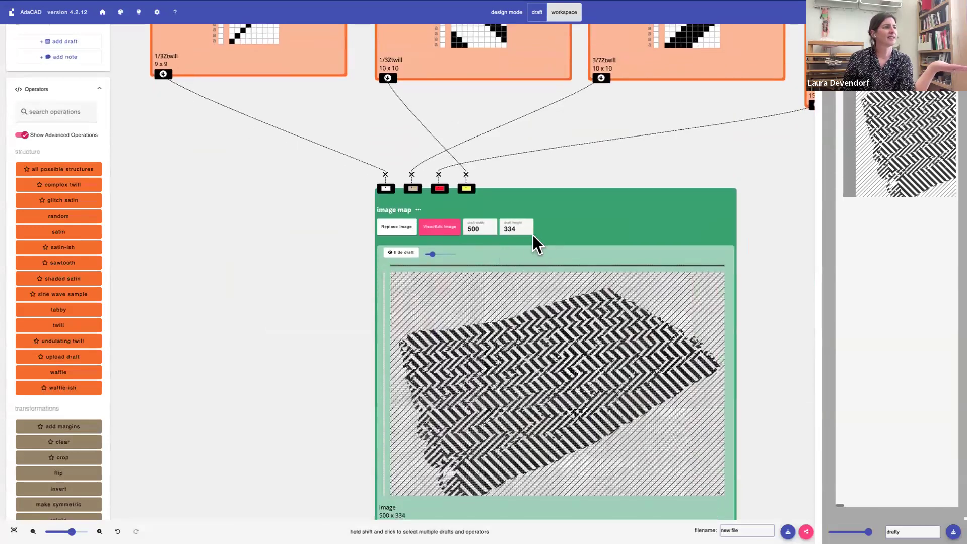
pyautogui.scroll(1, 516, 230)
pyautogui.click(507, 230)
pyautogui.scroll(-1, 506, 230)
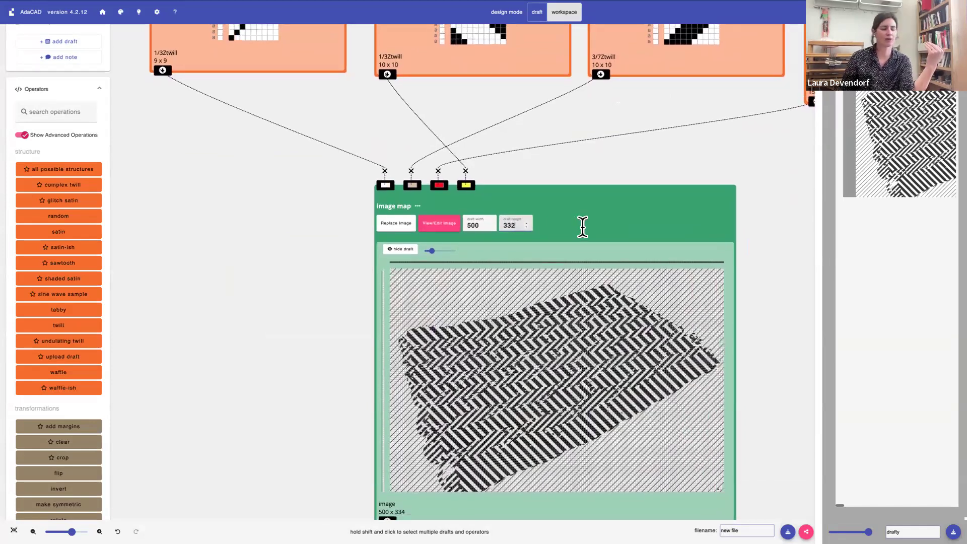
pyautogui.press('Down')
pyautogui.press('Return')
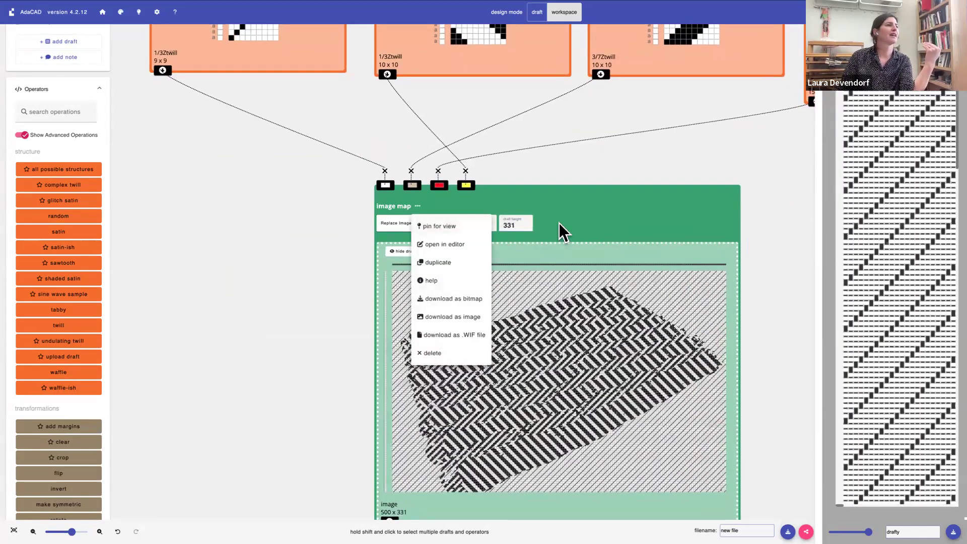
pyautogui.click(509, 222)
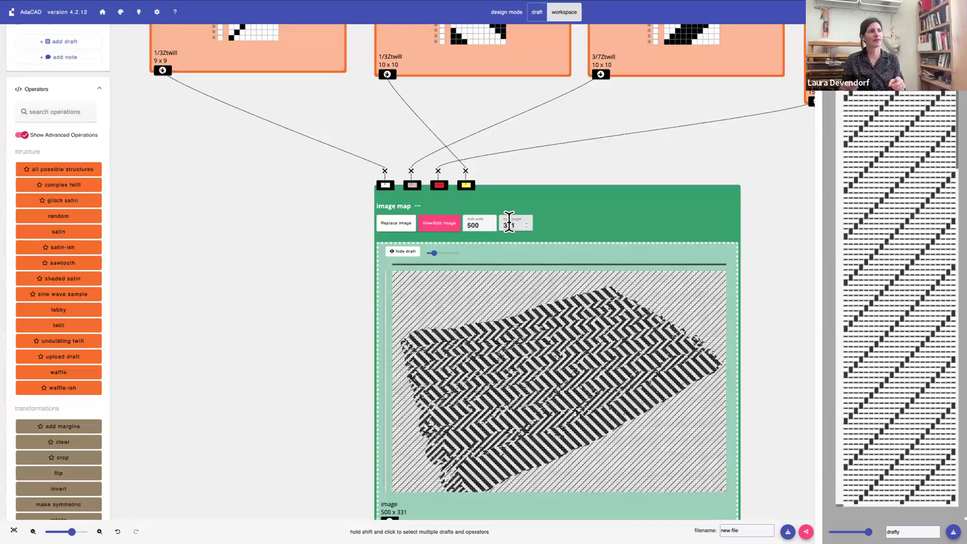
pyautogui.press('Down')
pyautogui.press('Down')
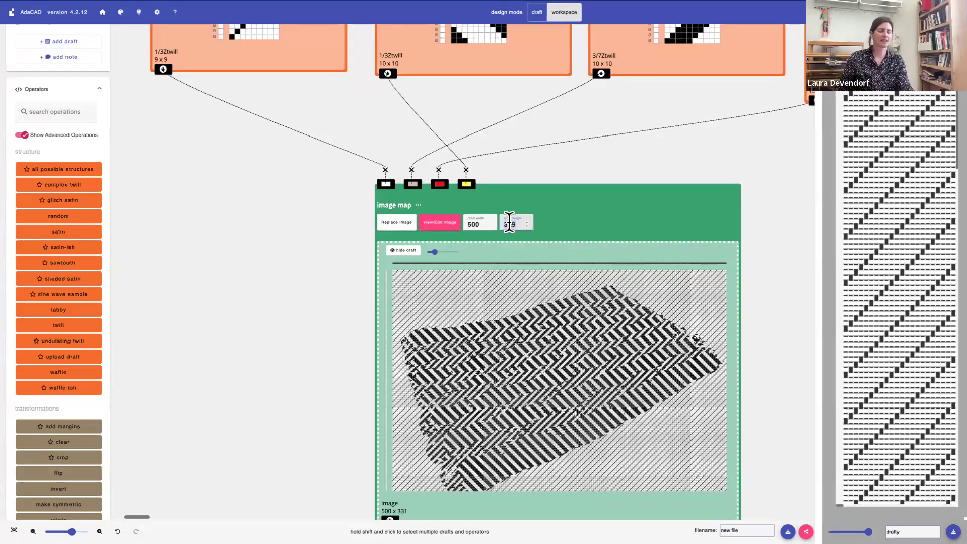
pyautogui.press('Return')
# Set the image map's draft height to 250, keeping the draft width at 500
pyautogui.click(509, 222)
pyautogui.click(509, 222)
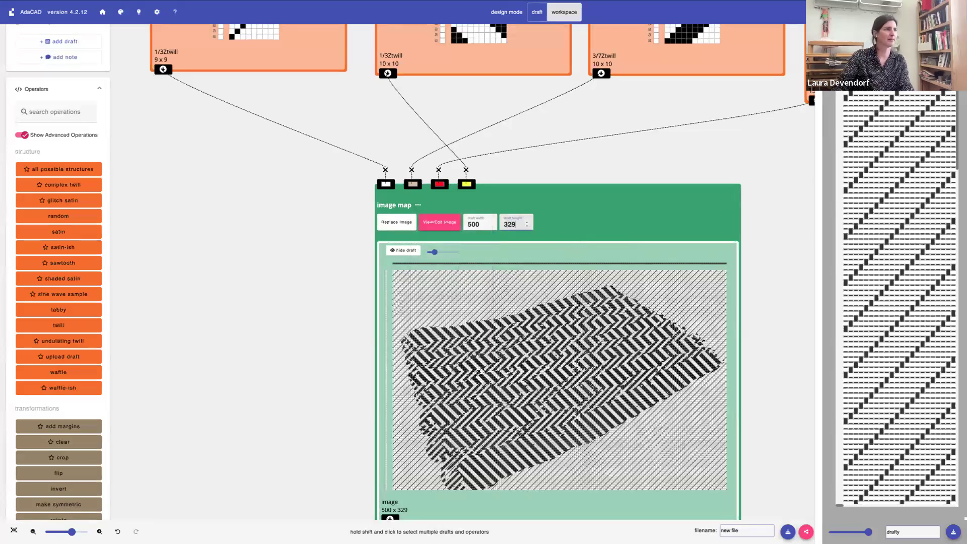
pyautogui.press('BackSpace')
pyautogui.press('BackSpace')
pyautogui.press('BackSpace')
pyautogui.write('250')
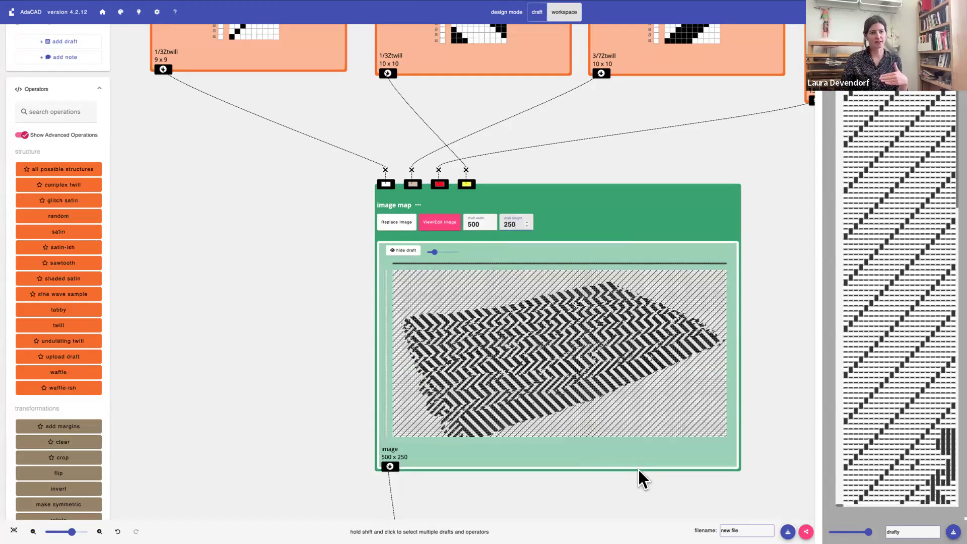
# Set the rectangle operation's picks to 250 to match the image map's draft height
pyautogui.scroll(-10, 639, 470)
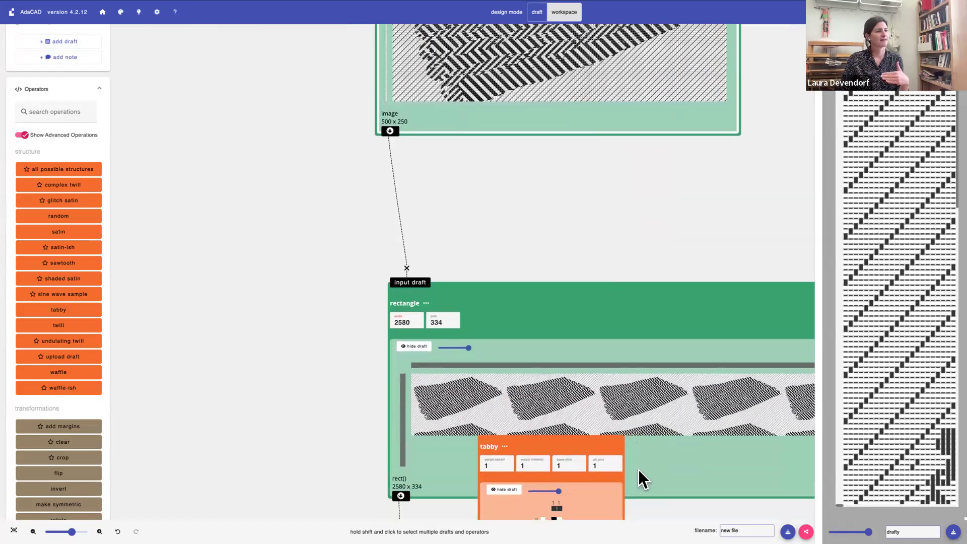
pyautogui.scroll(-4, 639, 470)
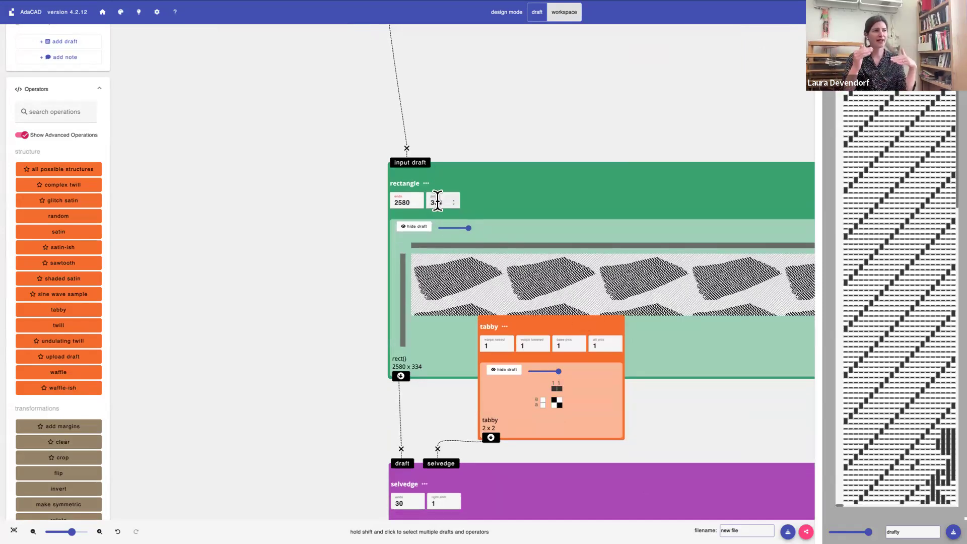
pyautogui.scroll(2, 437, 201)
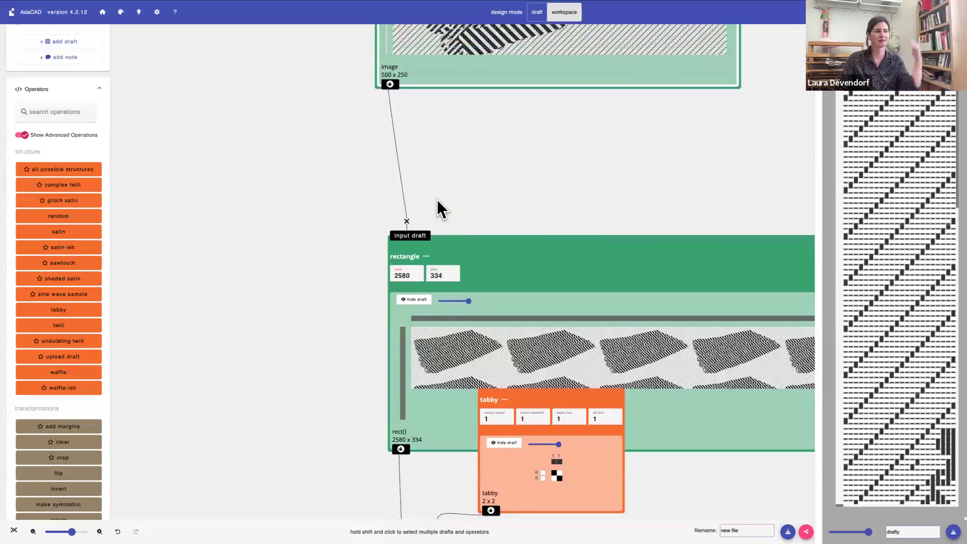
pyautogui.scroll(3, 437, 206)
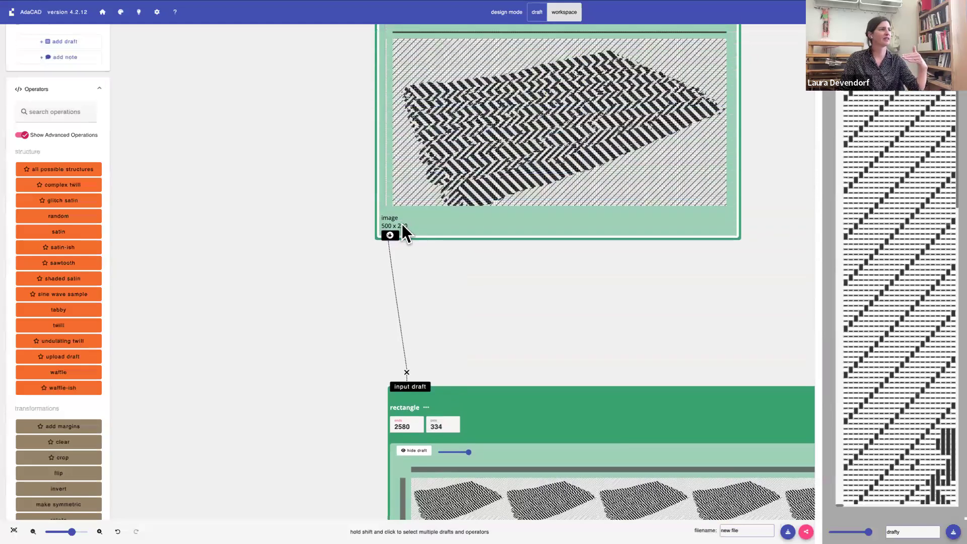
pyautogui.scroll(-4, 426, 234)
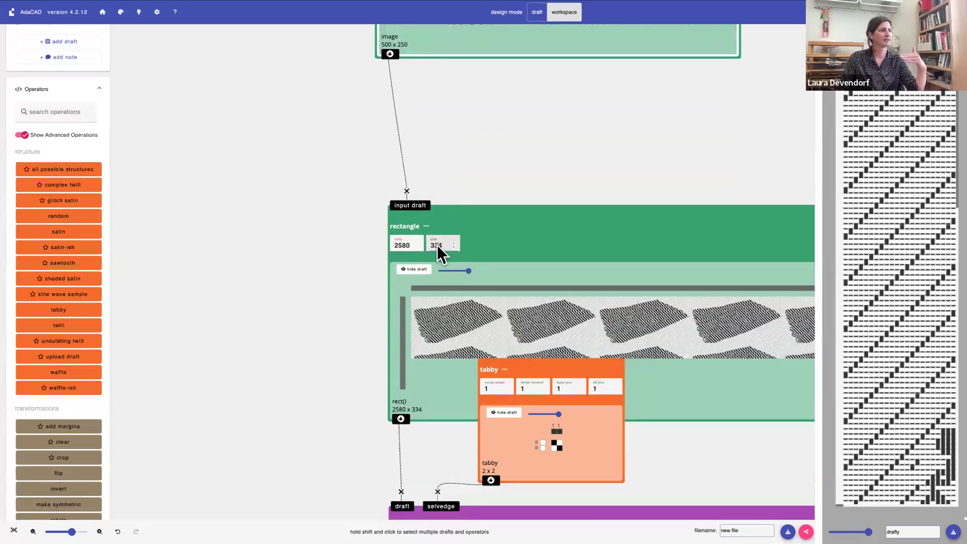
pyautogui.click(426, 227)
pyautogui.click(445, 233)
pyautogui.doubleClick(442, 236)
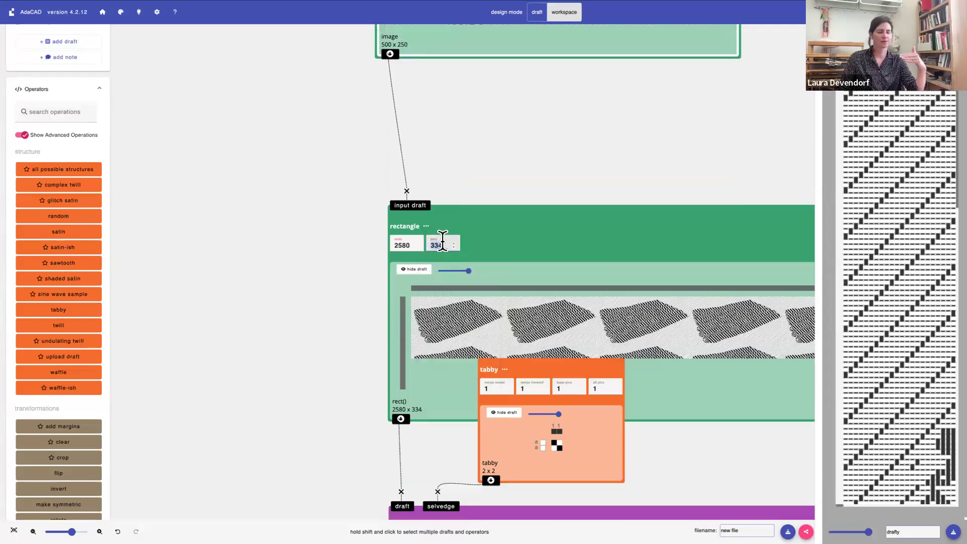
pyautogui.write('250')
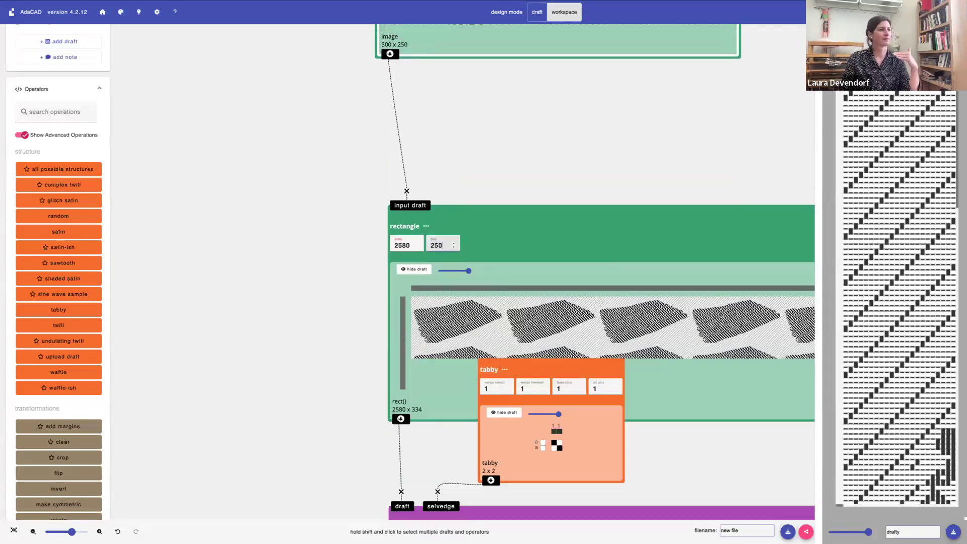
pyautogui.press('Return')
# Set the image map's draft width to 250
pyautogui.scroll(7, 451, 221)
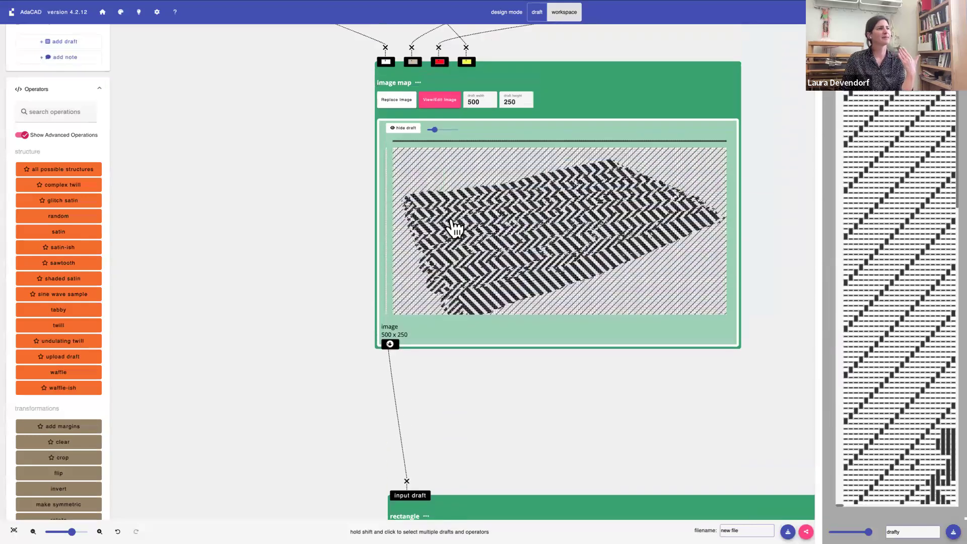
pyautogui.scroll(2, 455, 227)
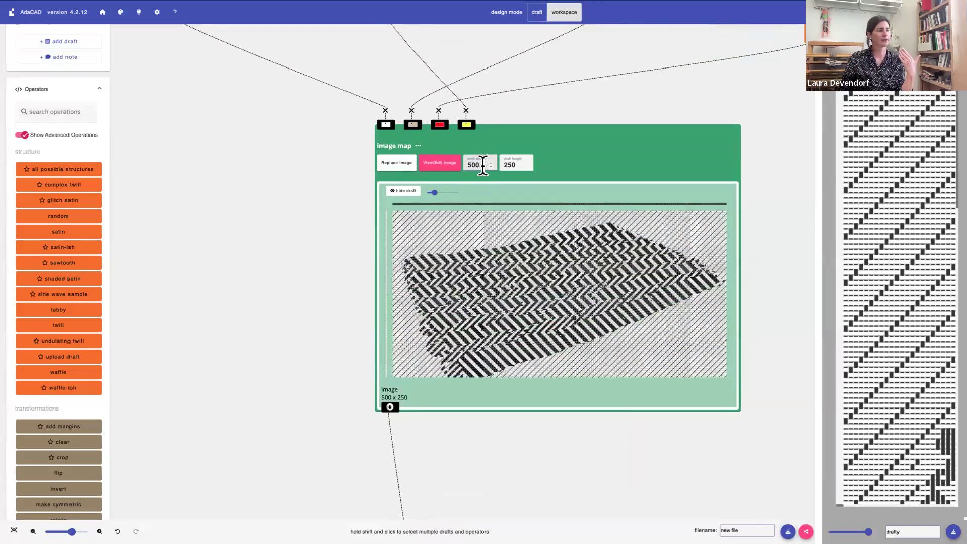
pyautogui.press('BackSpace')
pyautogui.press('BackSpace')
pyautogui.press('BackSpace')
pyautogui.write('250')
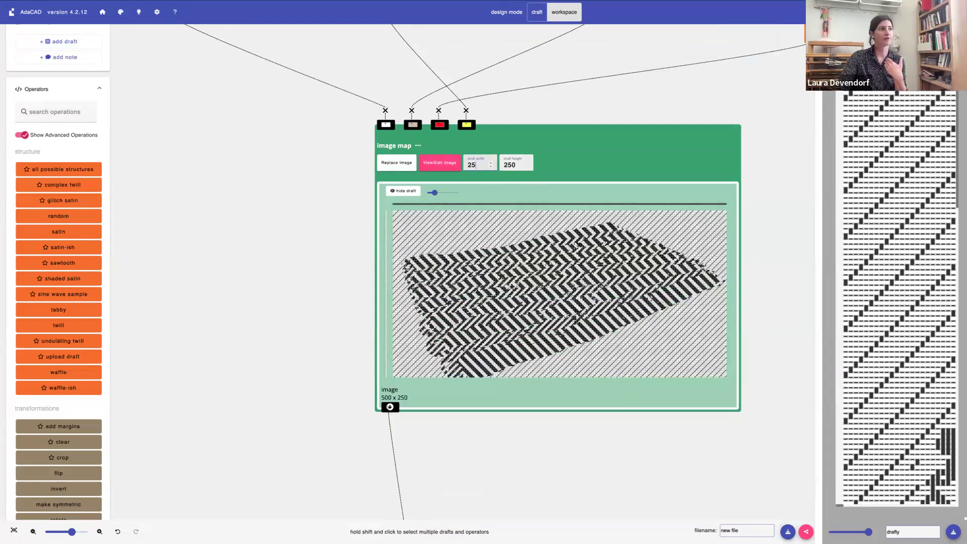
pyautogui.press('Return')
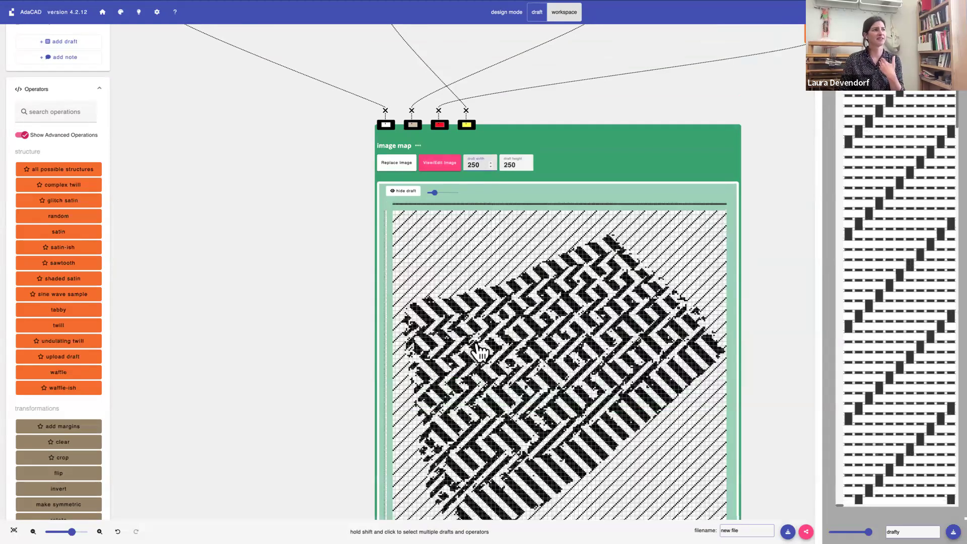
# Examine how the narrower image repeats across the rectangle and selvedge drafts, including the selvedges at both edges
pyautogui.scroll(-5, 477, 346)
pyautogui.scroll(-1, 476, 343)
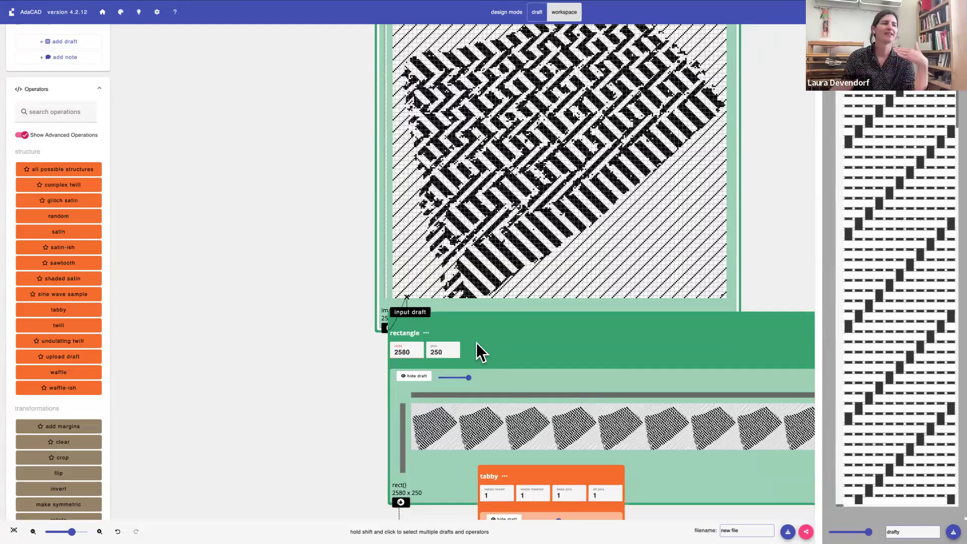
pyautogui.scroll(-4, 494, 284)
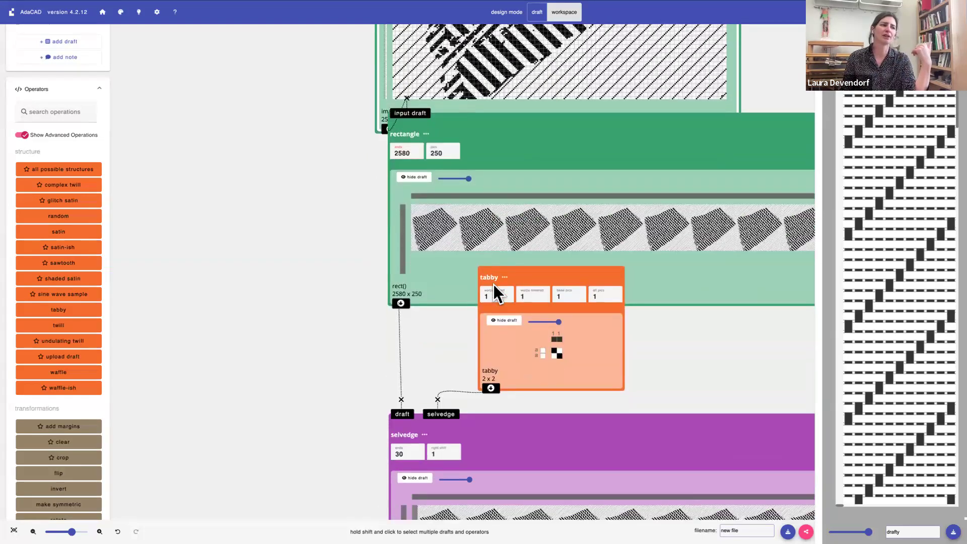
pyautogui.scroll(-5, 494, 284)
pyautogui.hscroll(2, 493, 291)
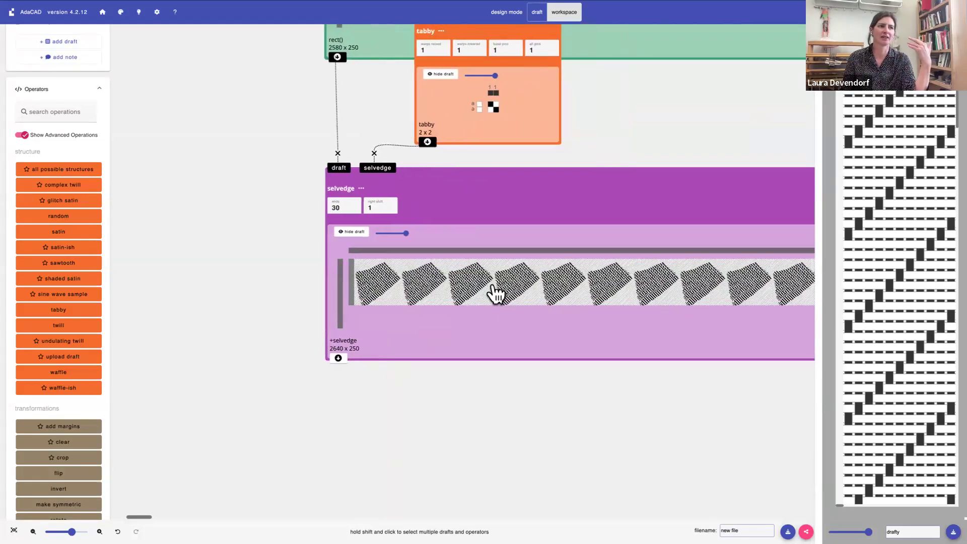
pyautogui.hscroll(1, 496, 293)
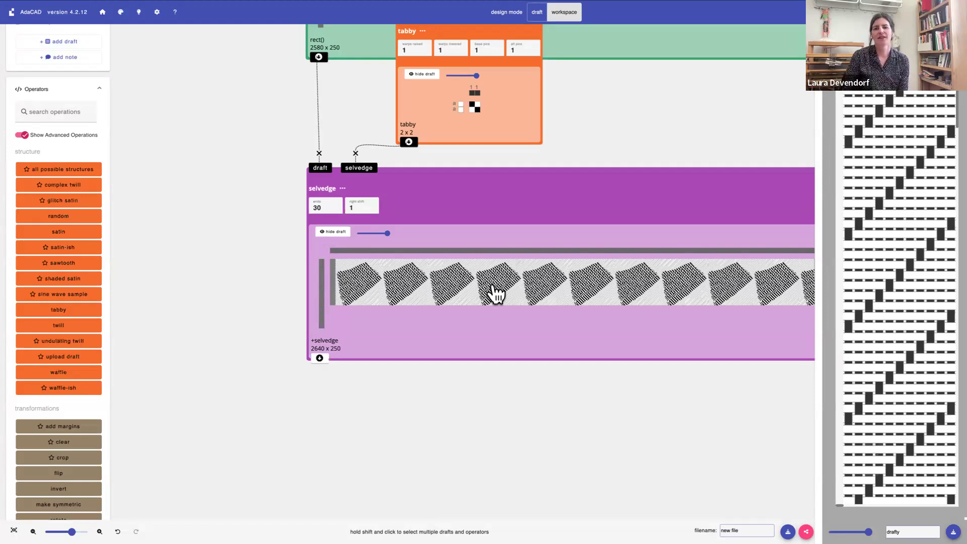
pyautogui.scroll(1, 476, 266)
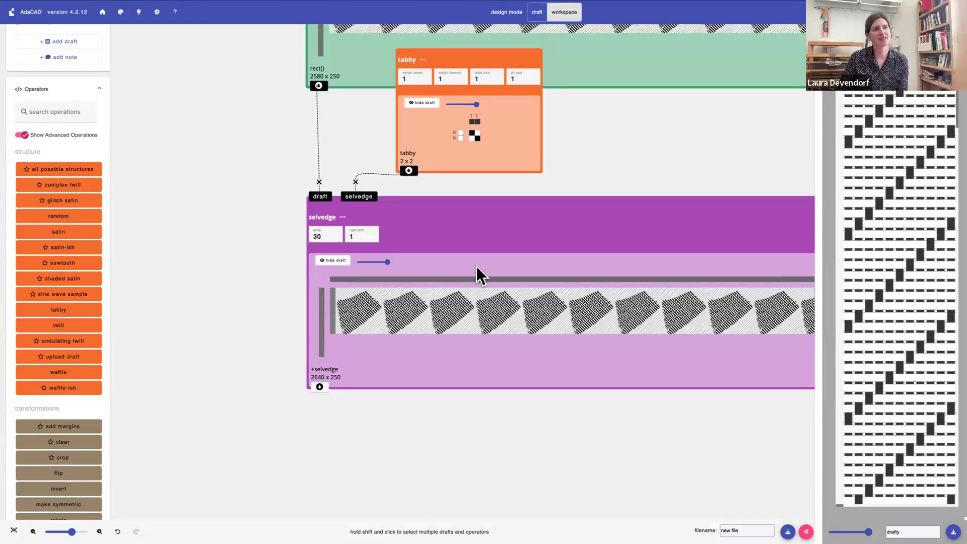
pyautogui.hscroll(1, 476, 266)
pyautogui.hscroll(1, 476, 266)
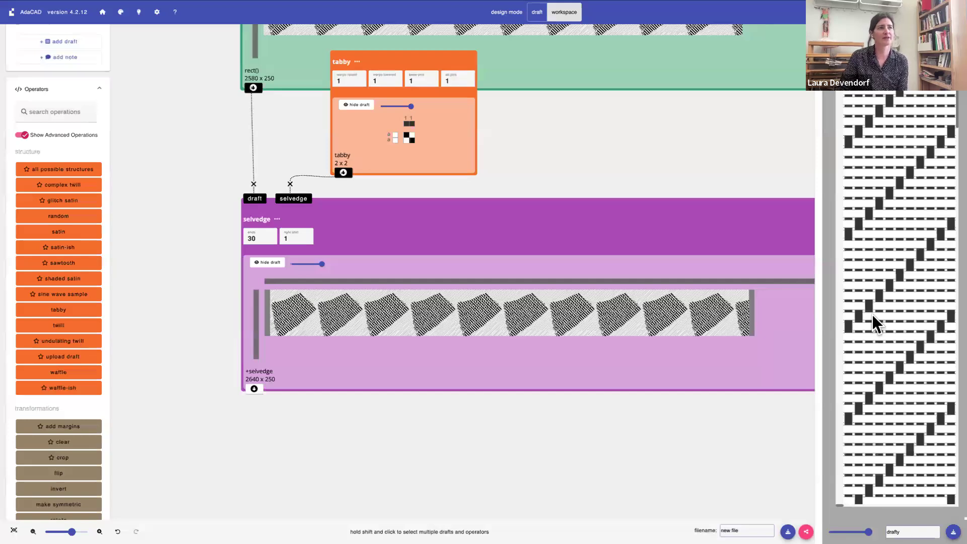
# Zoom out the draft preview and widen its viewing area
pyautogui.moveTo(869, 532); pyautogui.dragTo(842, 532)
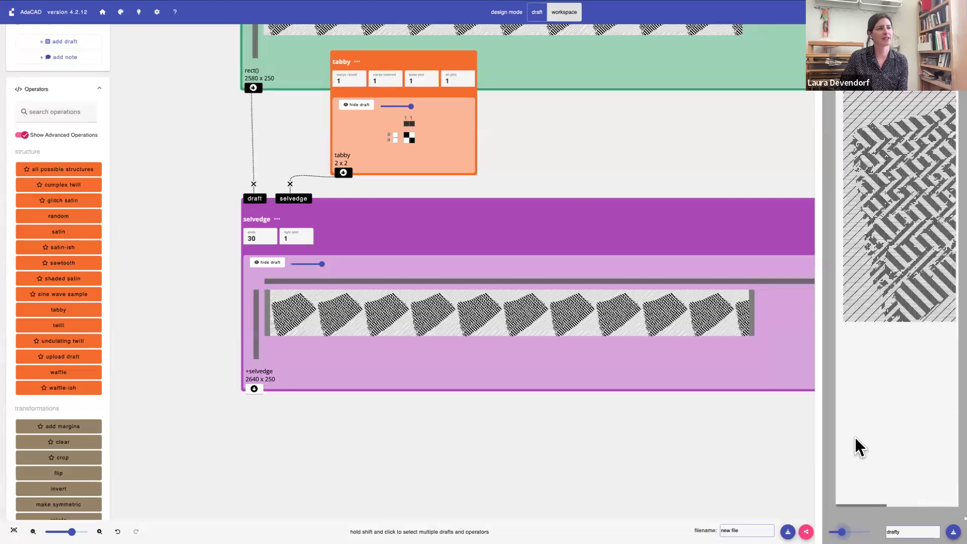
pyautogui.moveTo(804, 43); pyautogui.dragTo(721, 47)
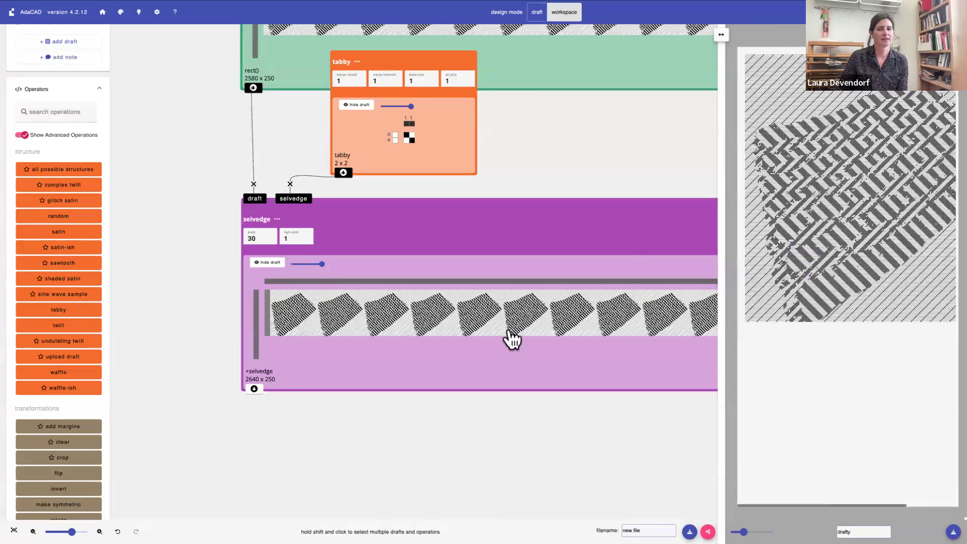
# Add a set materials and systems operation below the selvedge and connect the selvedge output to its draft input
pyautogui.scroll(-2, 475, 361)
pyautogui.scroll(-1, 473, 352)
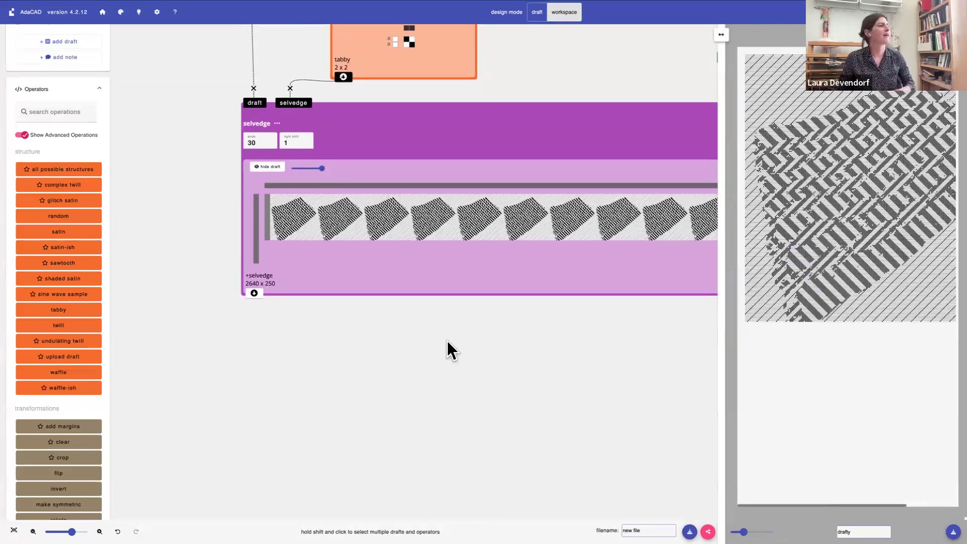
pyautogui.click(71, 108)
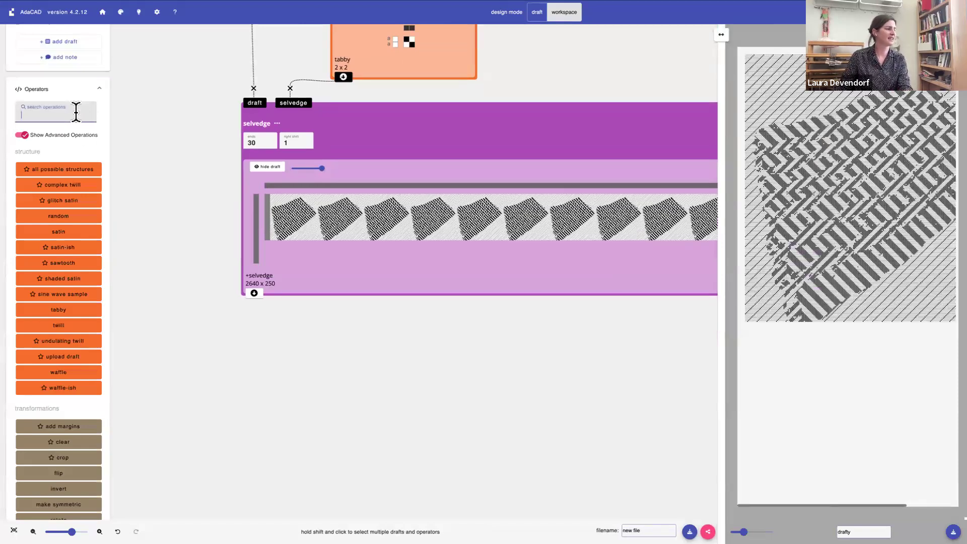
pyautogui.write('add')
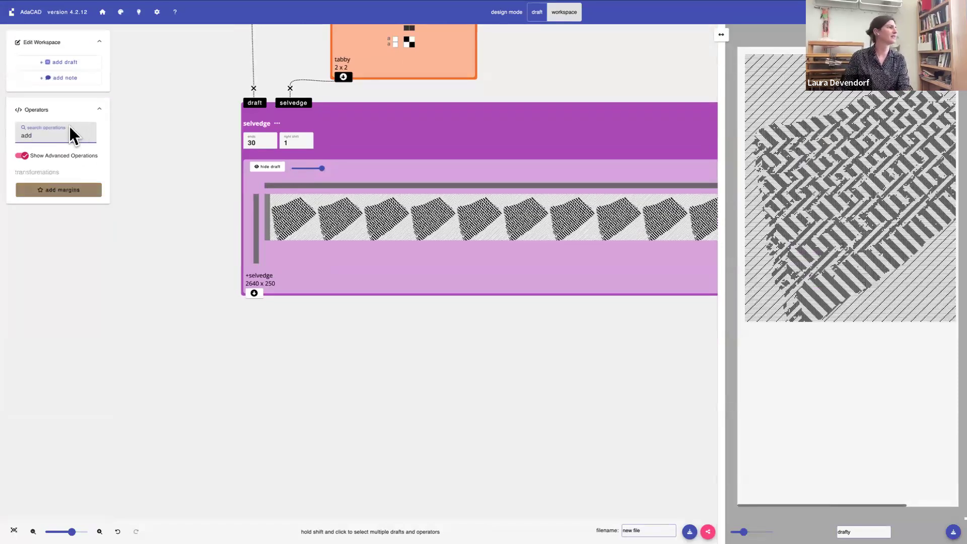
pyautogui.moveTo(34, 135); pyautogui.dragTo(15, 130)
pyautogui.write('set')
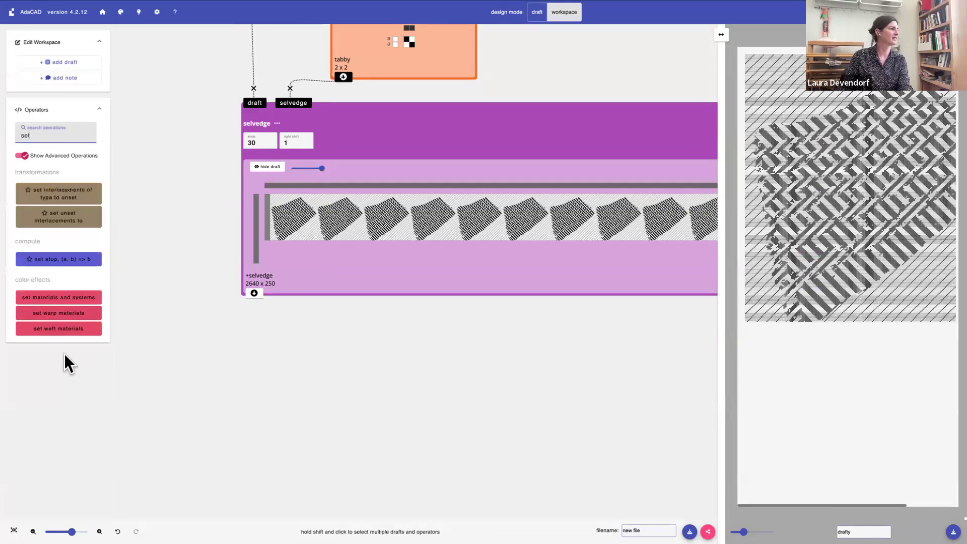
pyautogui.click(68, 298)
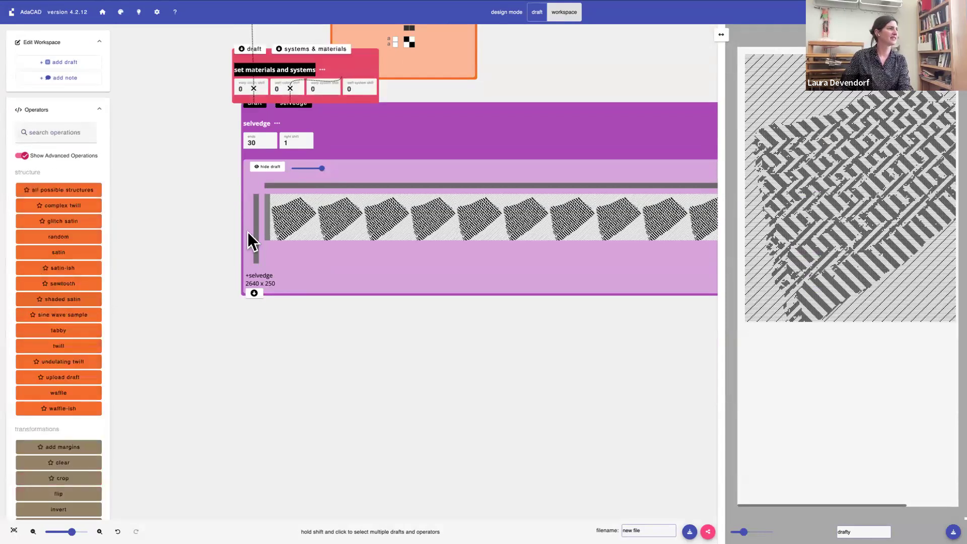
pyautogui.moveTo(285, 73); pyautogui.dragTo(296, 414)
pyautogui.click(254, 293)
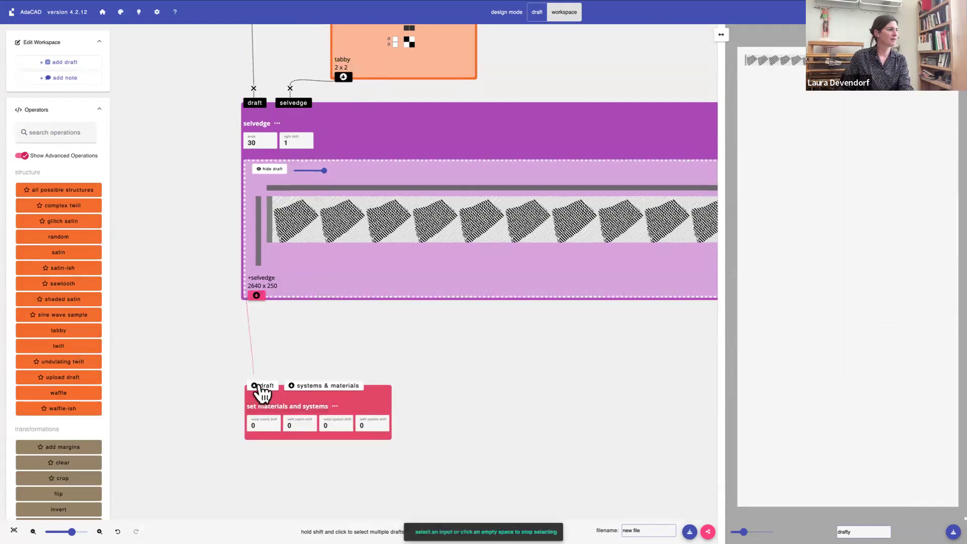
pyautogui.click(257, 386)
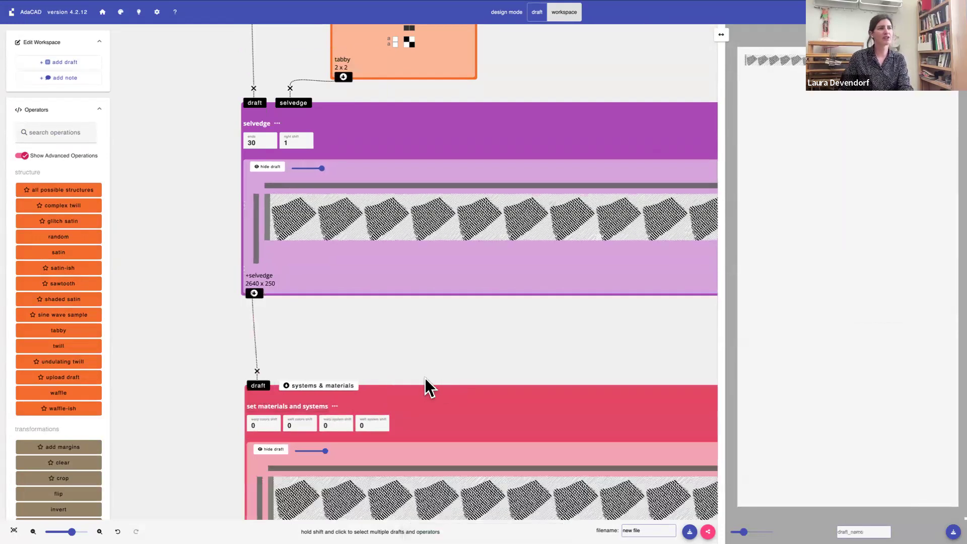
# Create a blank draft with 2 warps and 1 weft and connect it to the systems & materials input
pyautogui.scroll(-2, 424, 378)
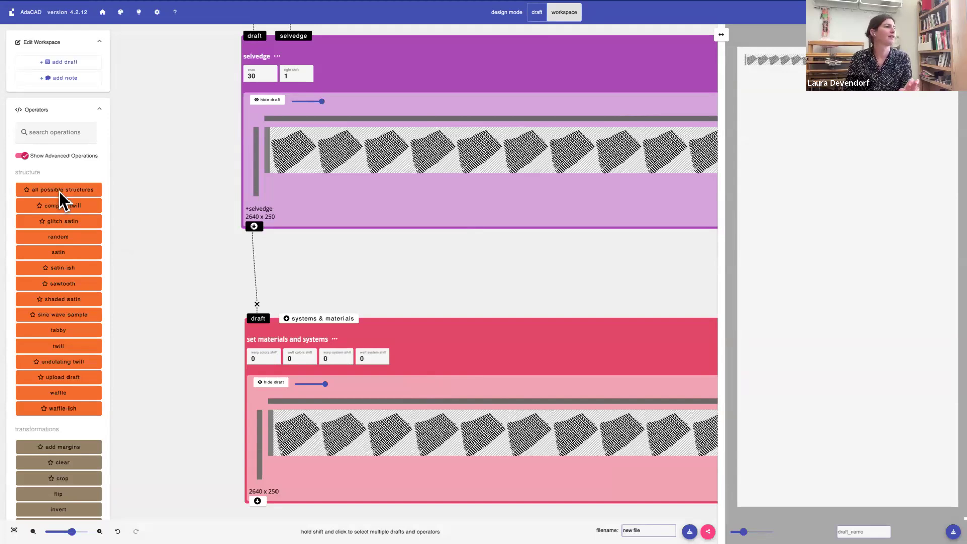
pyautogui.click(53, 61)
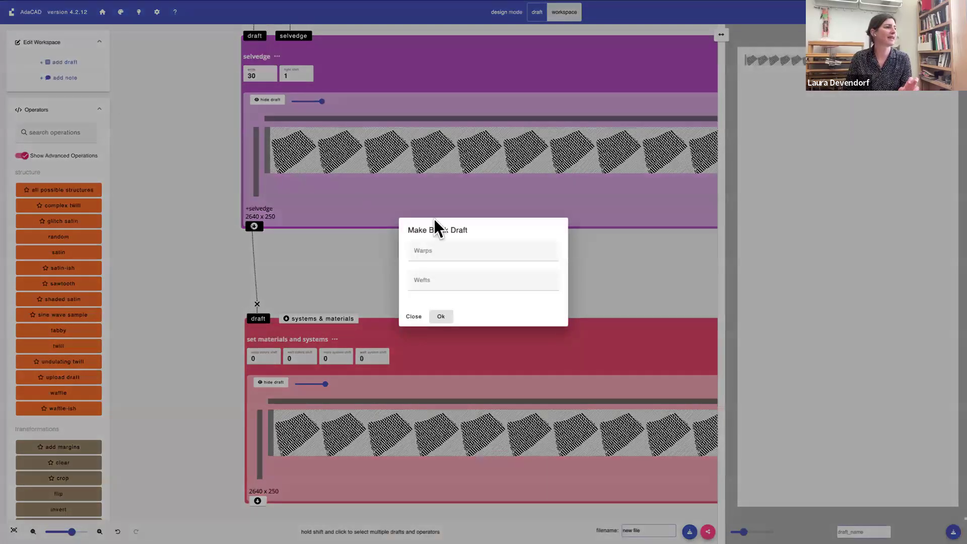
pyautogui.click(475, 250)
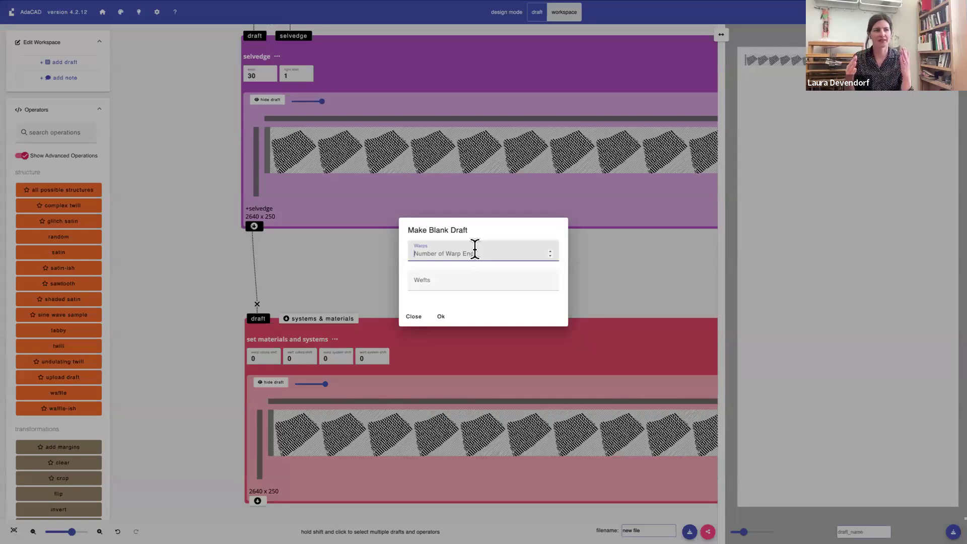
pyautogui.write('2')
pyautogui.press('Tab')
pyautogui.write('1')
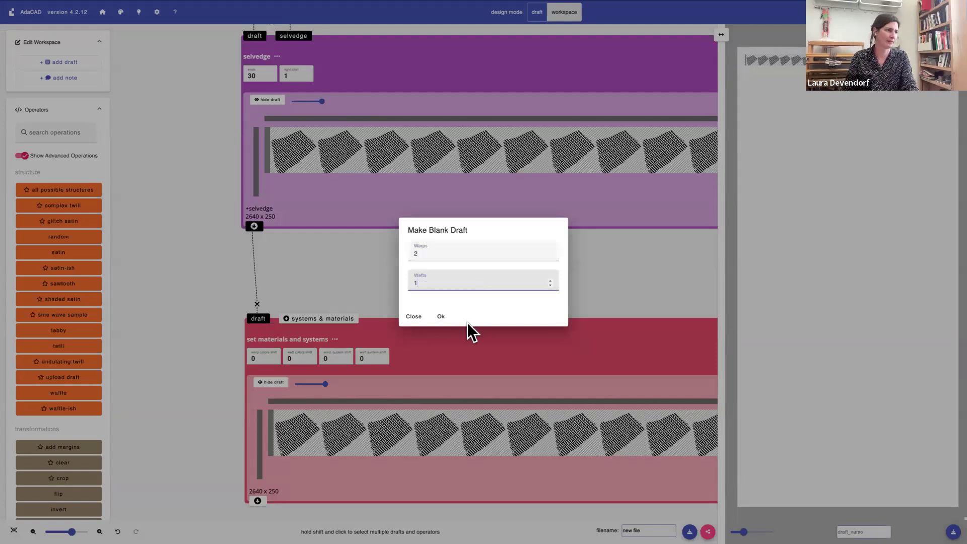
pyautogui.click(441, 317)
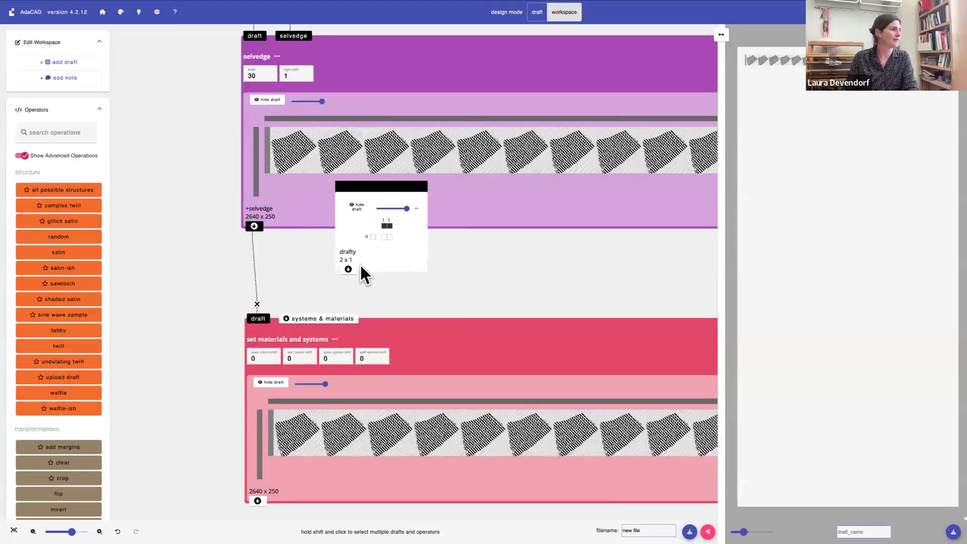
pyautogui.click(348, 270)
pyautogui.click(294, 319)
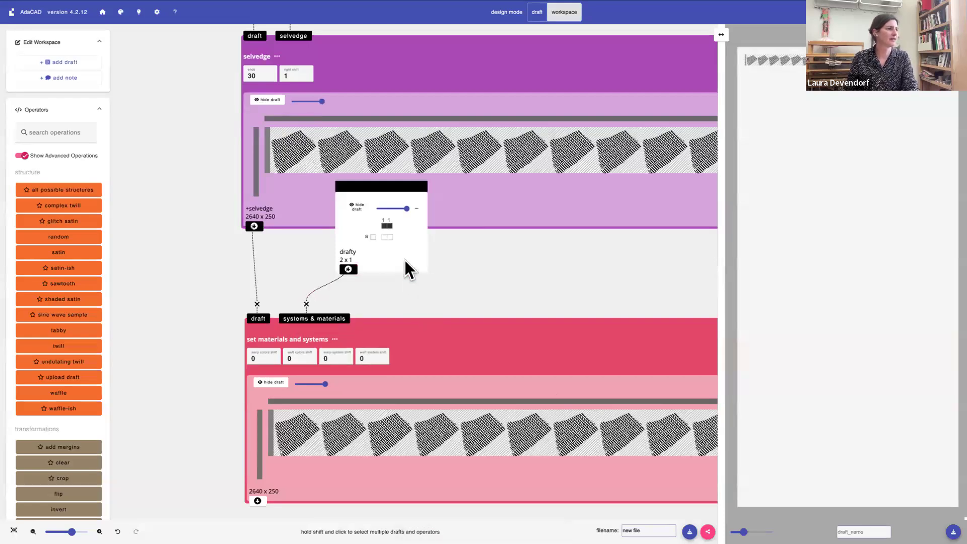
# Colour the small draft's first warp green and its weft orange, and preview the set materials and systems output enlarged
pyautogui.click(389, 225)
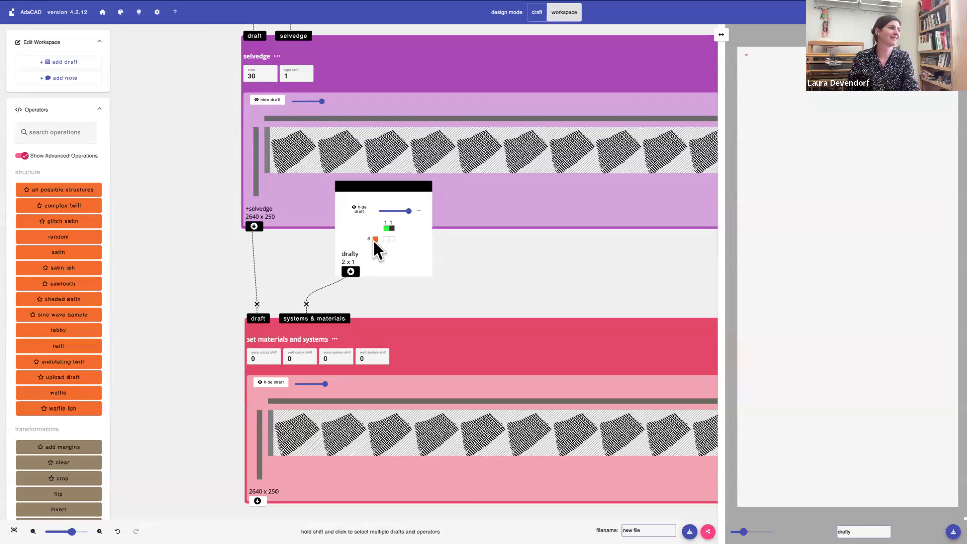
pyautogui.click(437, 361)
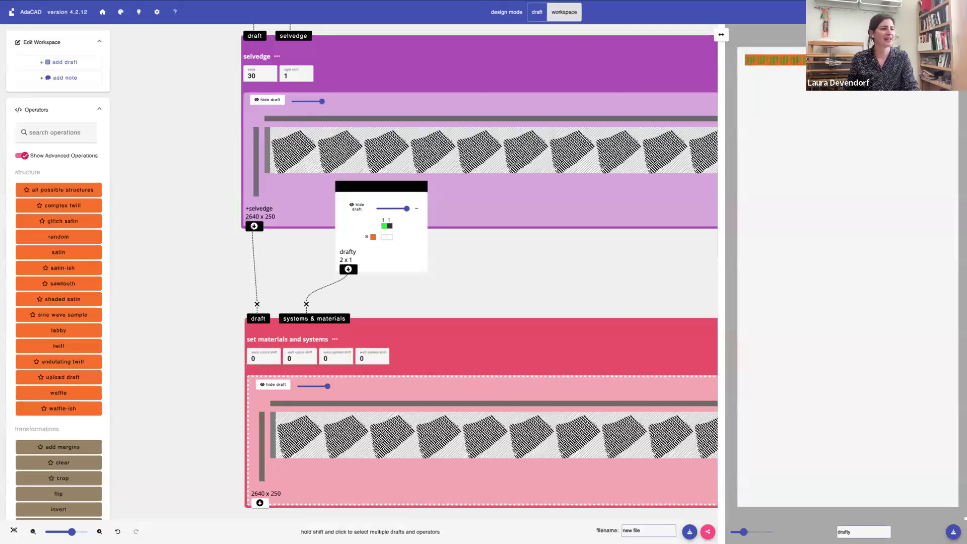
pyautogui.moveTo(744, 531); pyautogui.dragTo(770, 531)
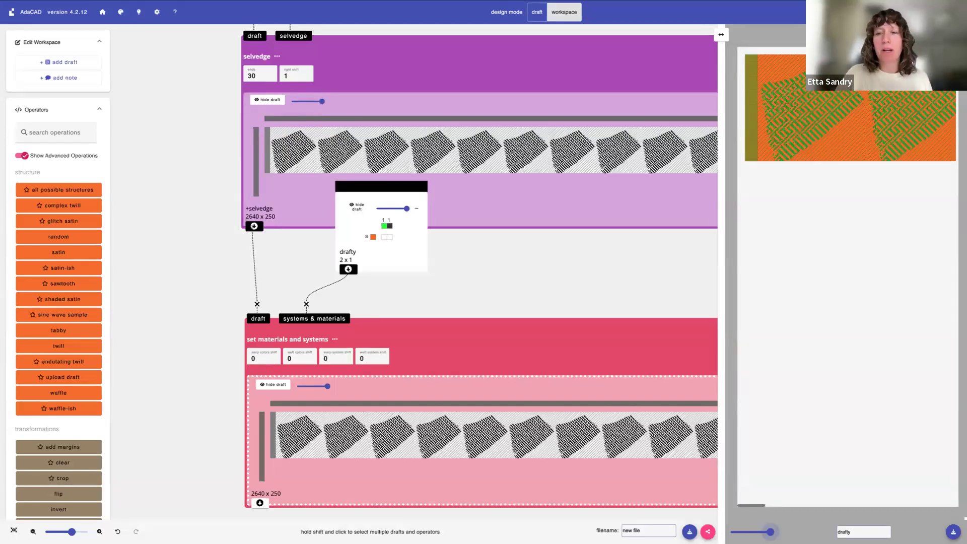
pyautogui.scroll(5, 524, 218)
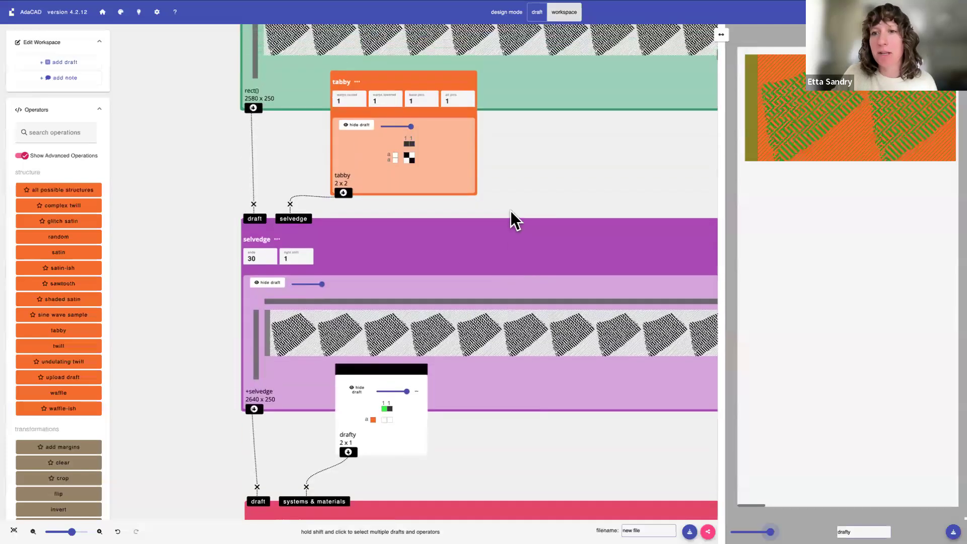
pyautogui.scroll(12, 510, 211)
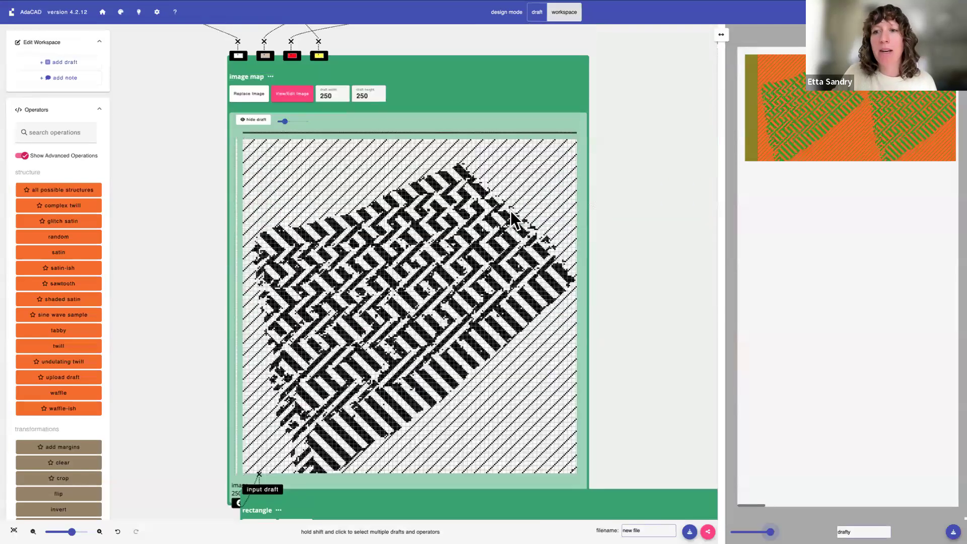
pyautogui.scroll(1, 426, 124)
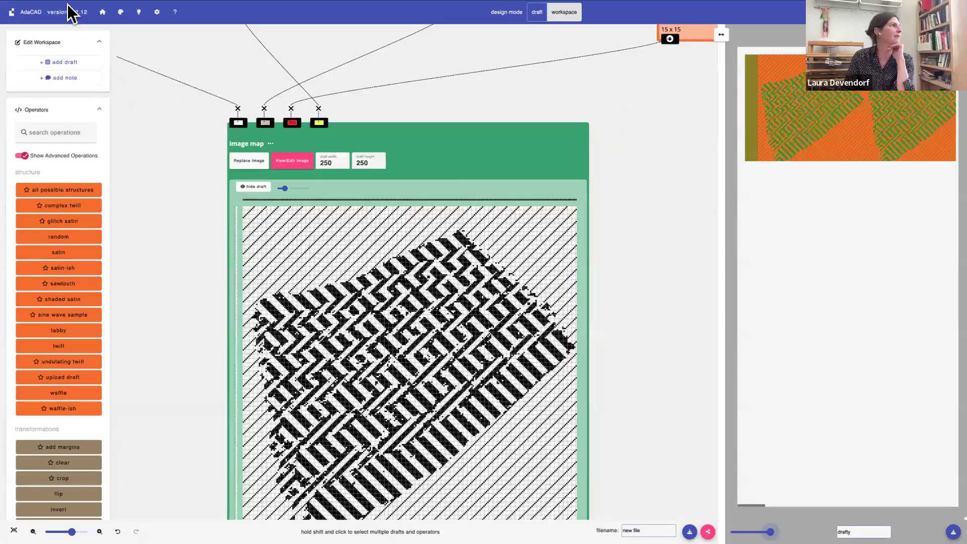
# Leave the full-screen browser for the Workshop2 presentation in Keynote and play it from slide 30 with the Discord QR code
pyautogui.moveTo(42, 22)
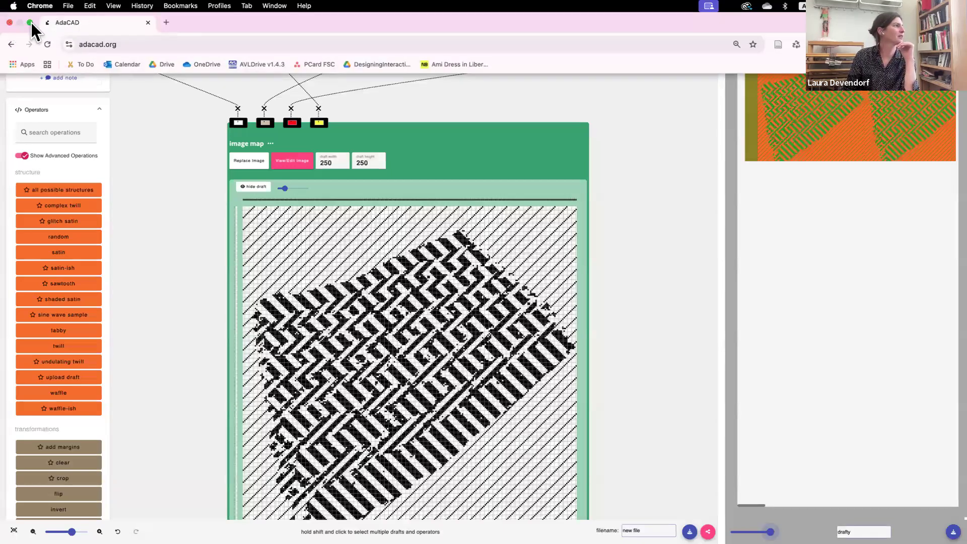
pyautogui.click(31, 22)
pyautogui.click(322, 496)
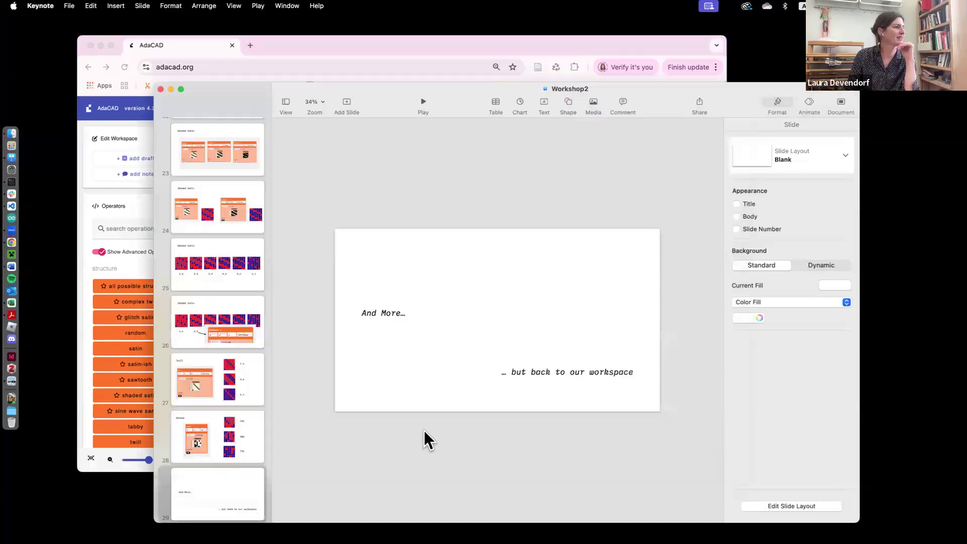
pyautogui.scroll(-5, 232, 408)
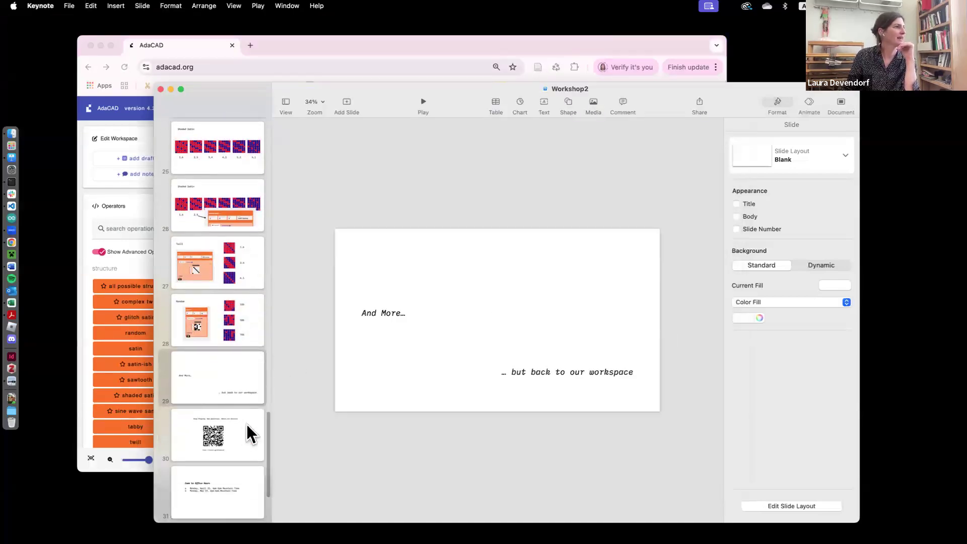
pyautogui.click(249, 432)
pyautogui.click(426, 104)
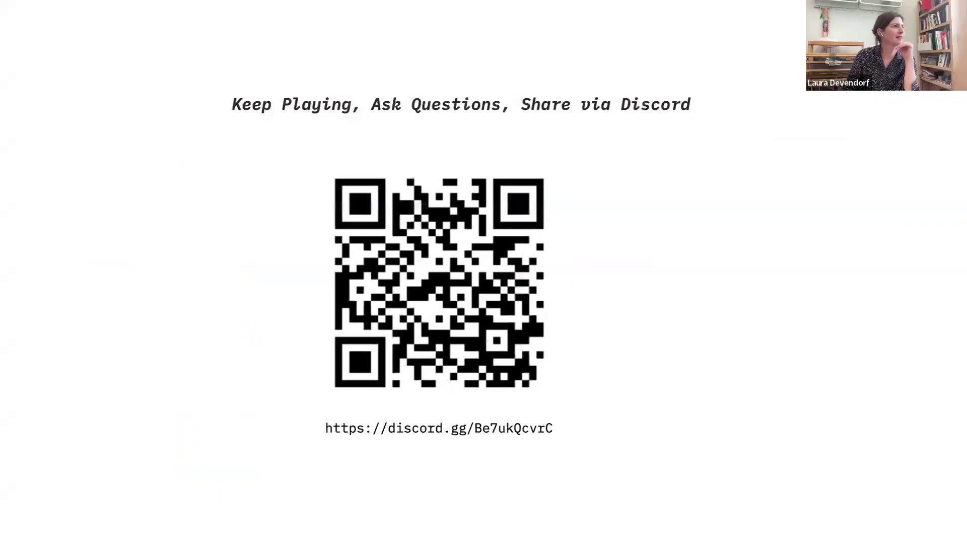